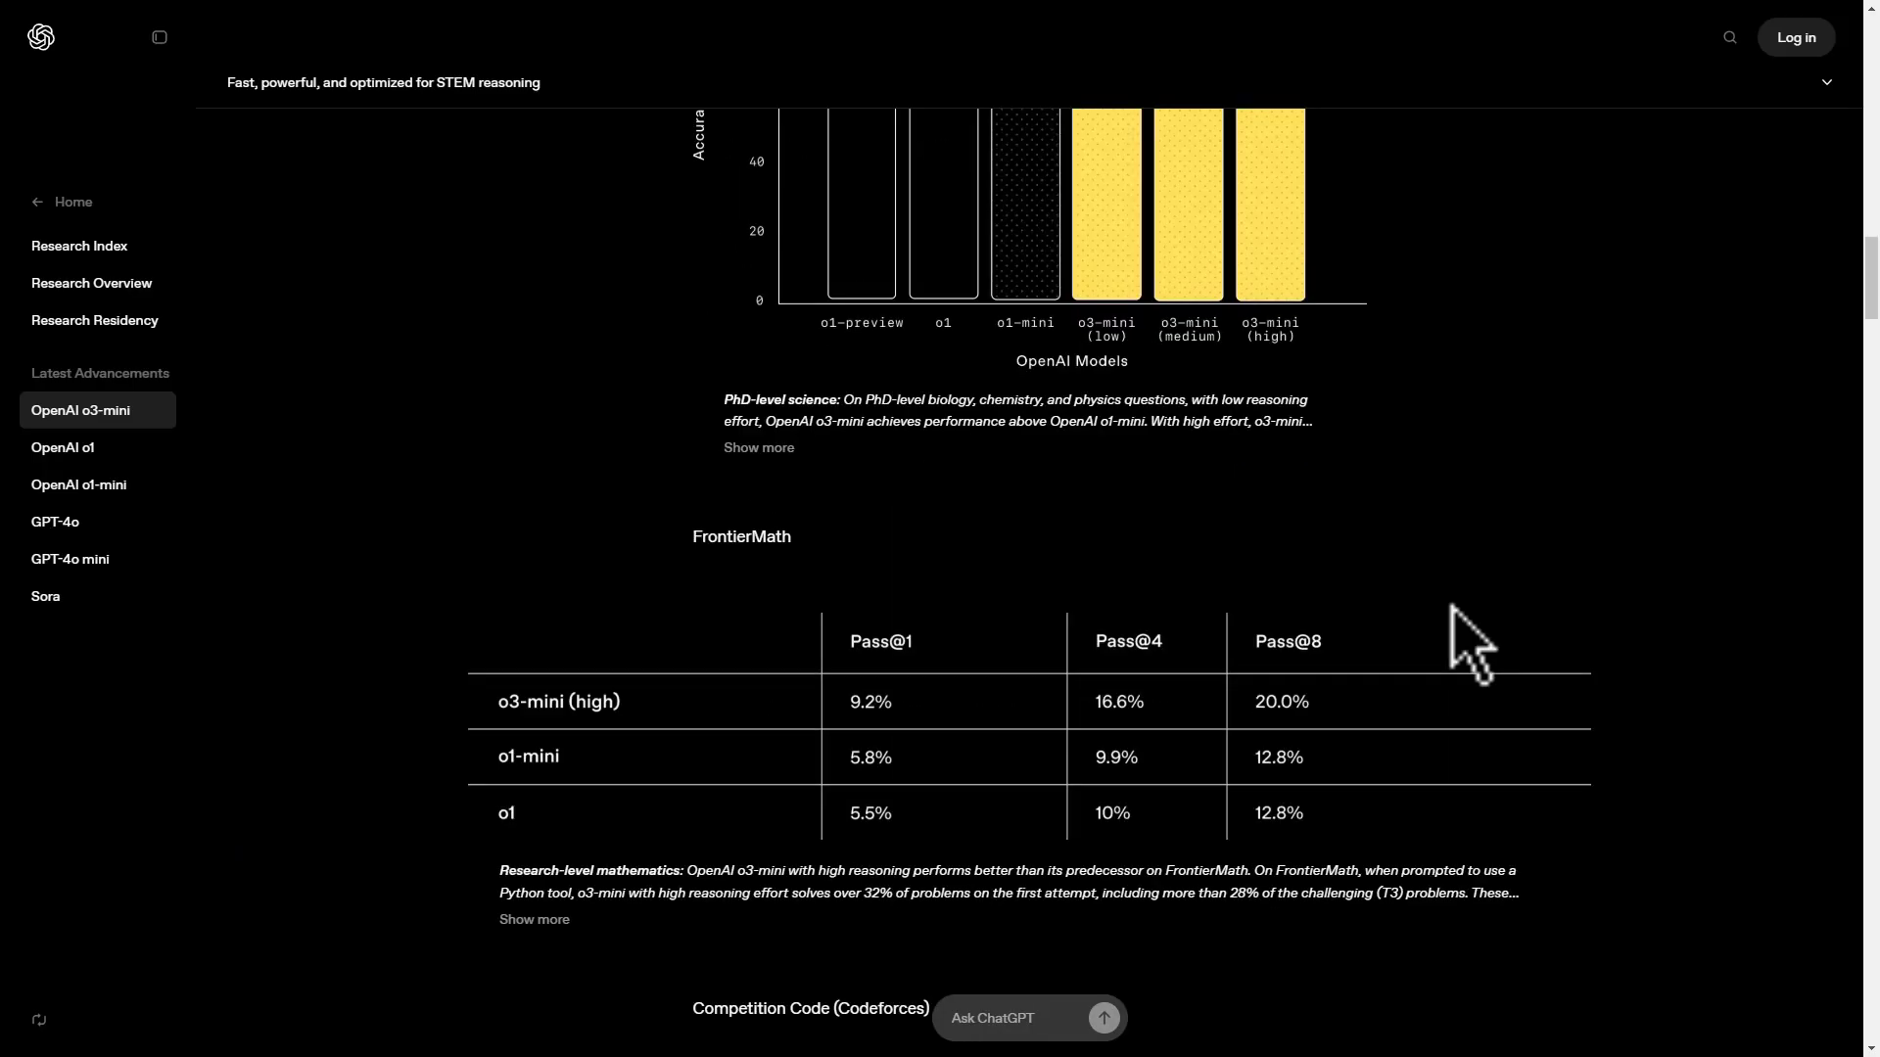
scroll(1451, 605, "up", 3)
scroll(1454, 614, "up", 3)
scroll(1468, 647, "up", 2)
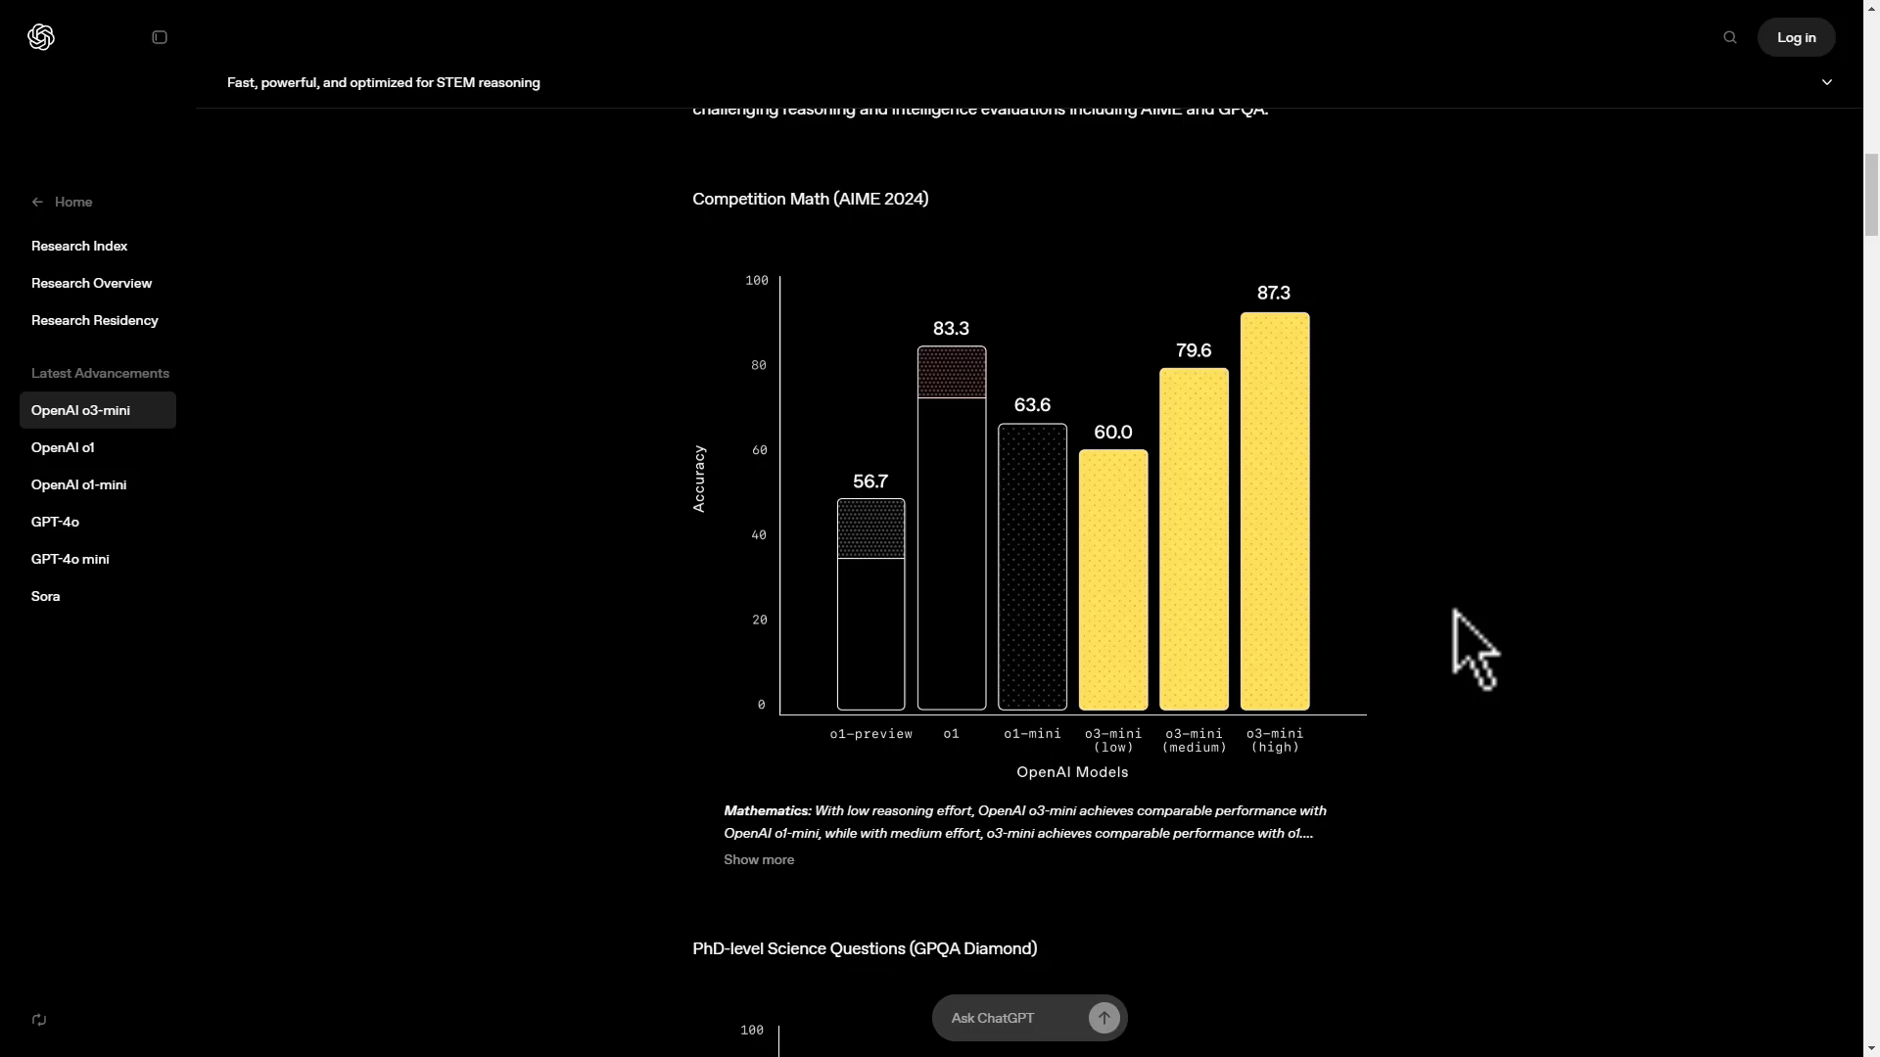
scroll(926, 341, "up", 1)
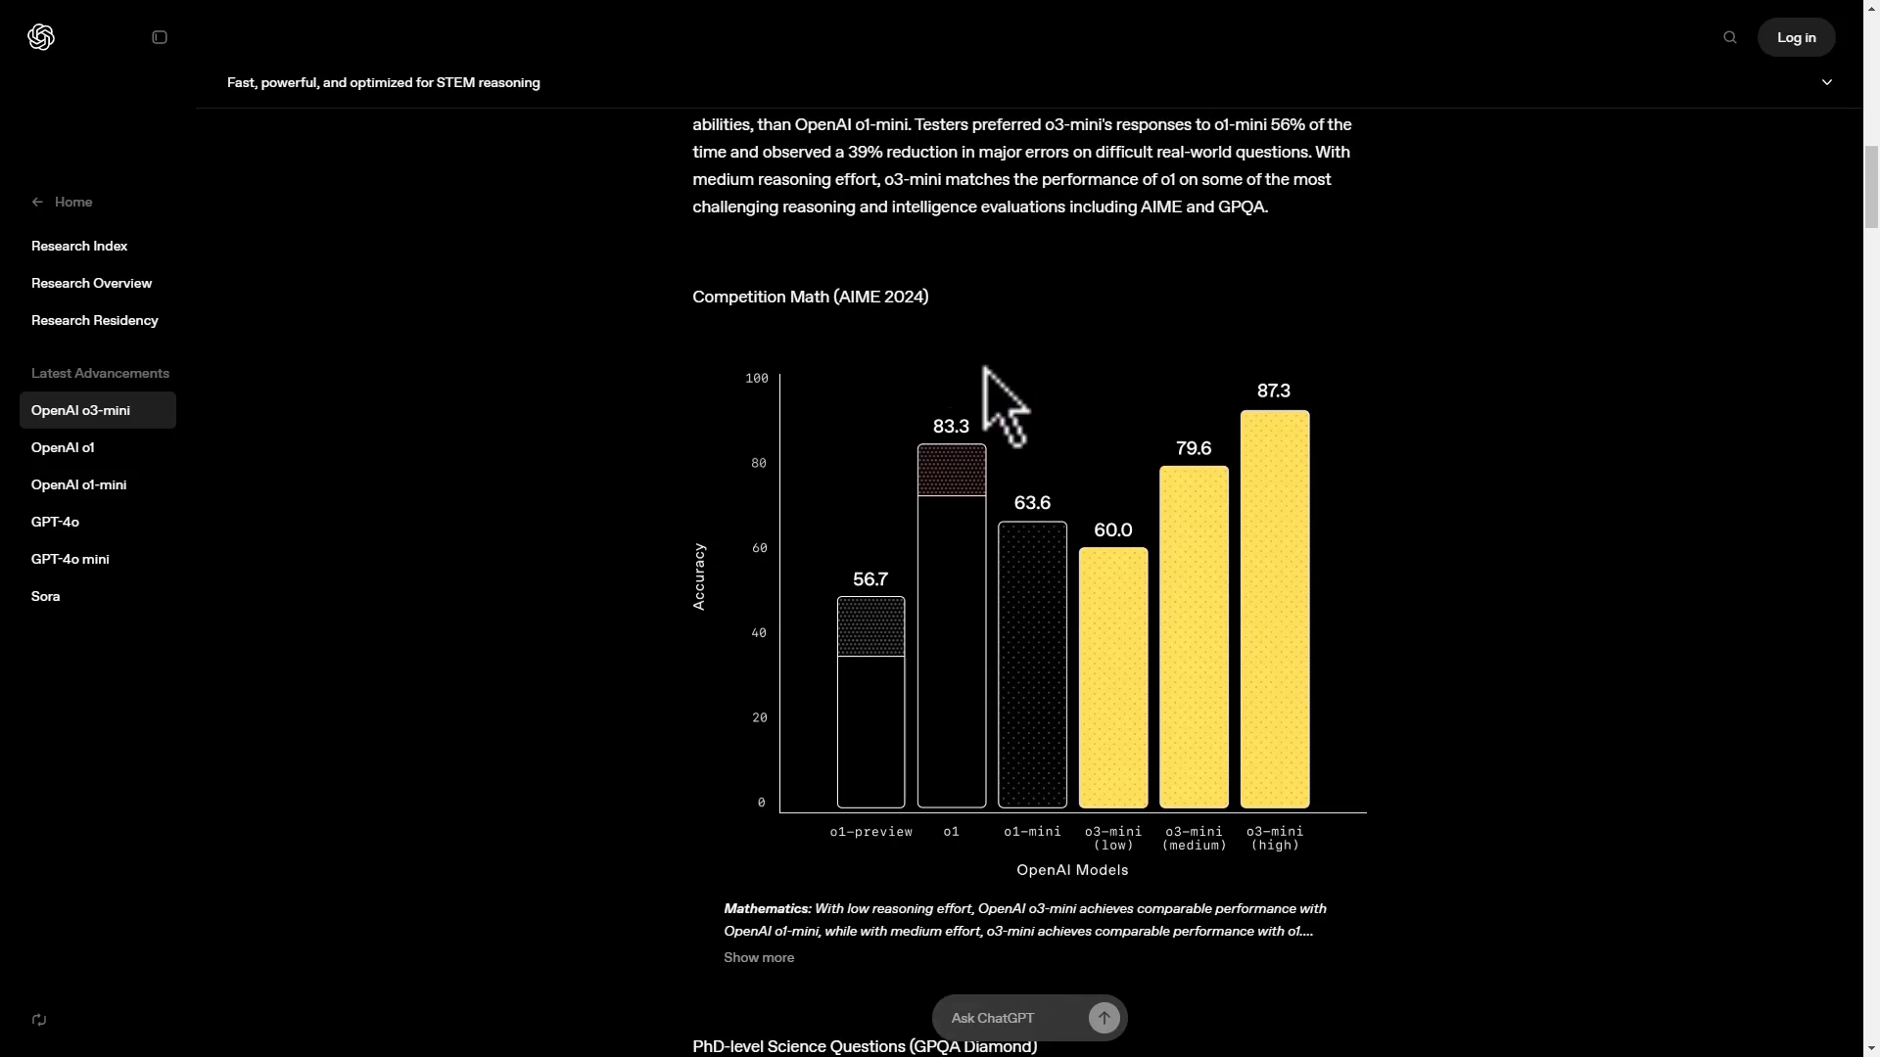
scroll(984, 368, "down", 1)
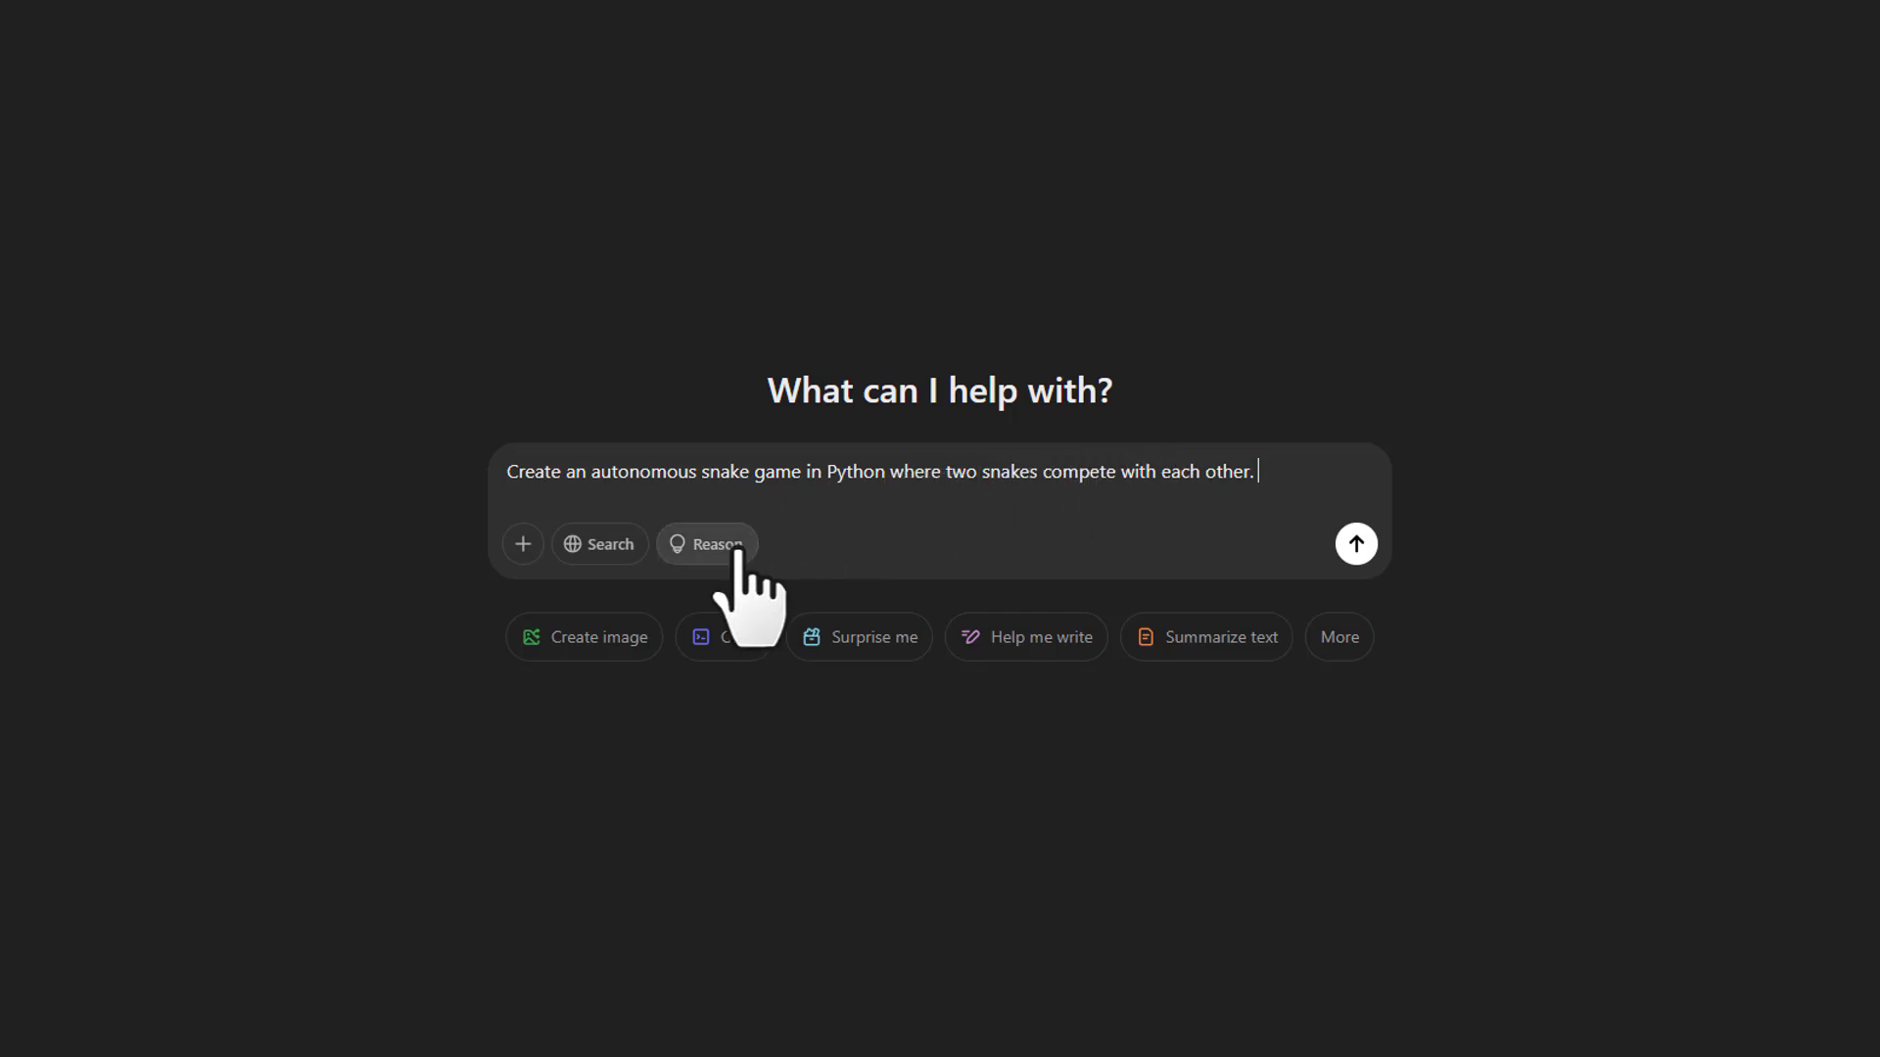
Generate the two-snake competition game code and paste it over the editor's existing code
left_click(1356, 545)
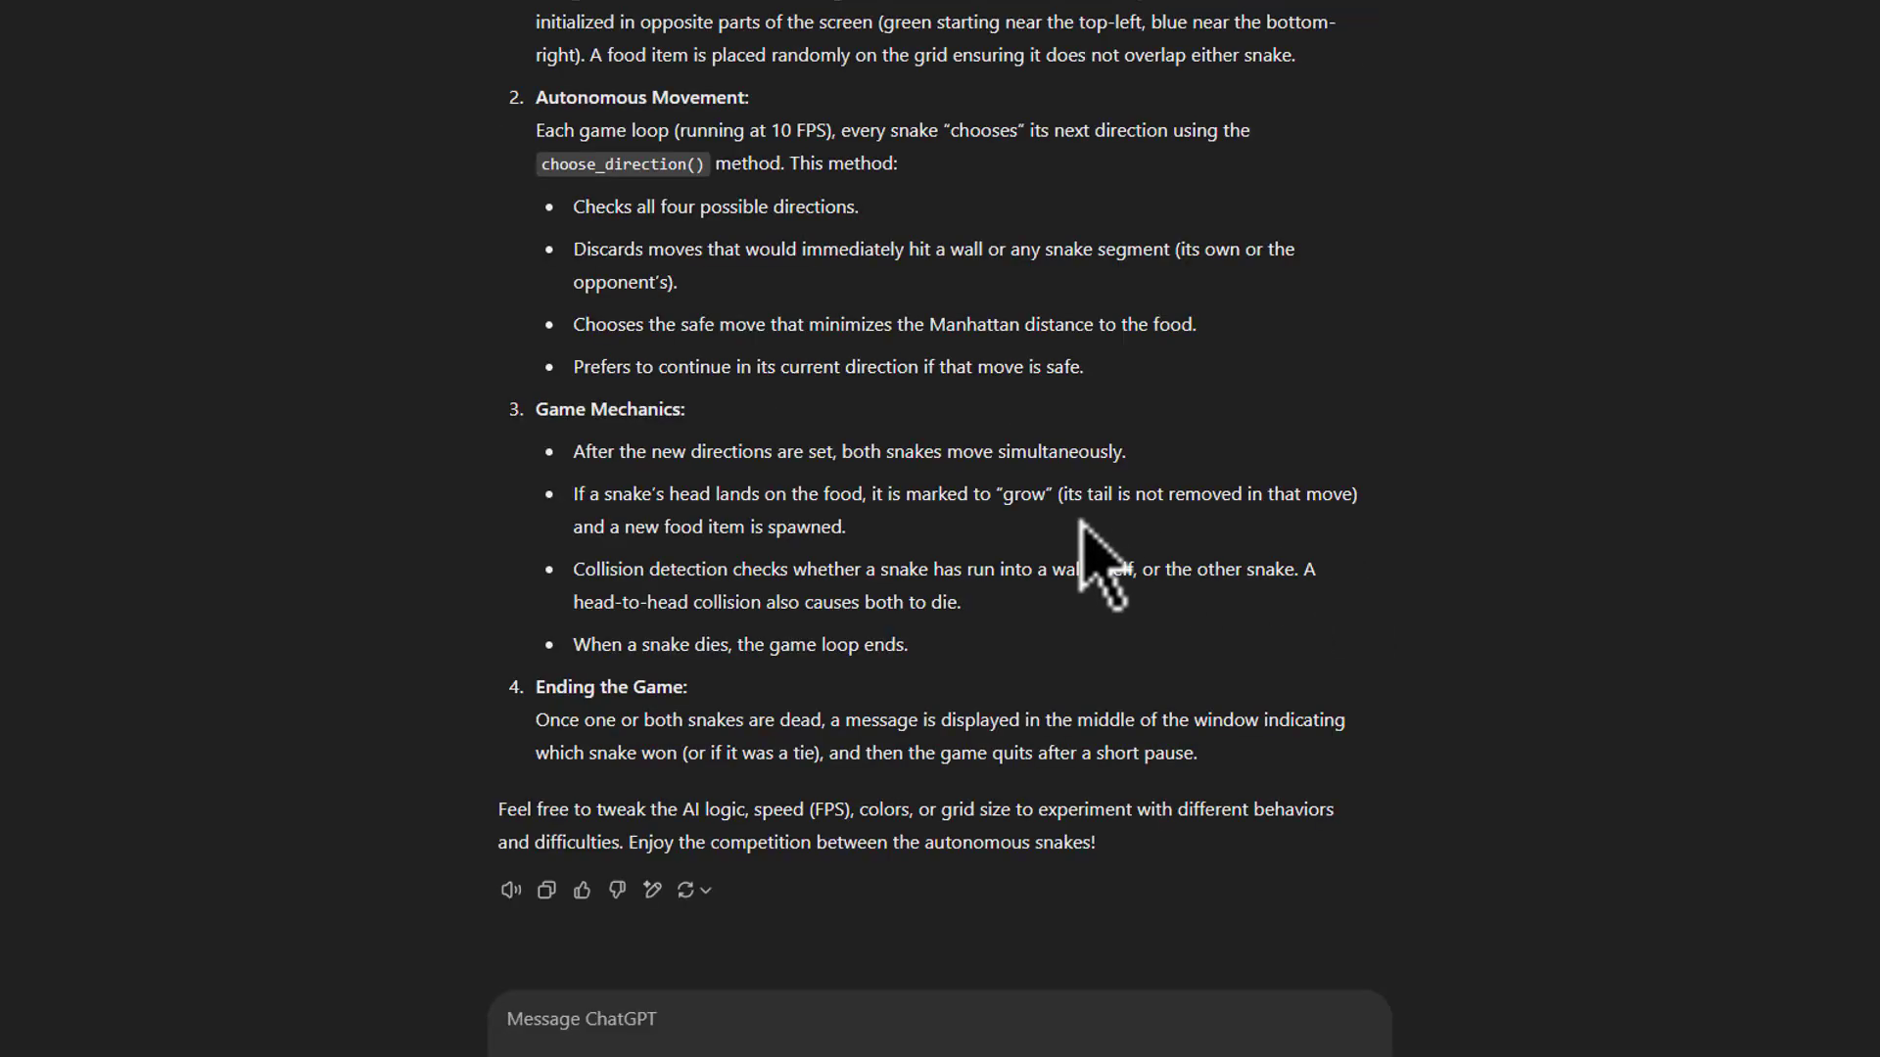
scroll(1082, 519, "up", 3)
scroll(1082, 520, "up", 3)
scroll(1082, 520, "up", 3)
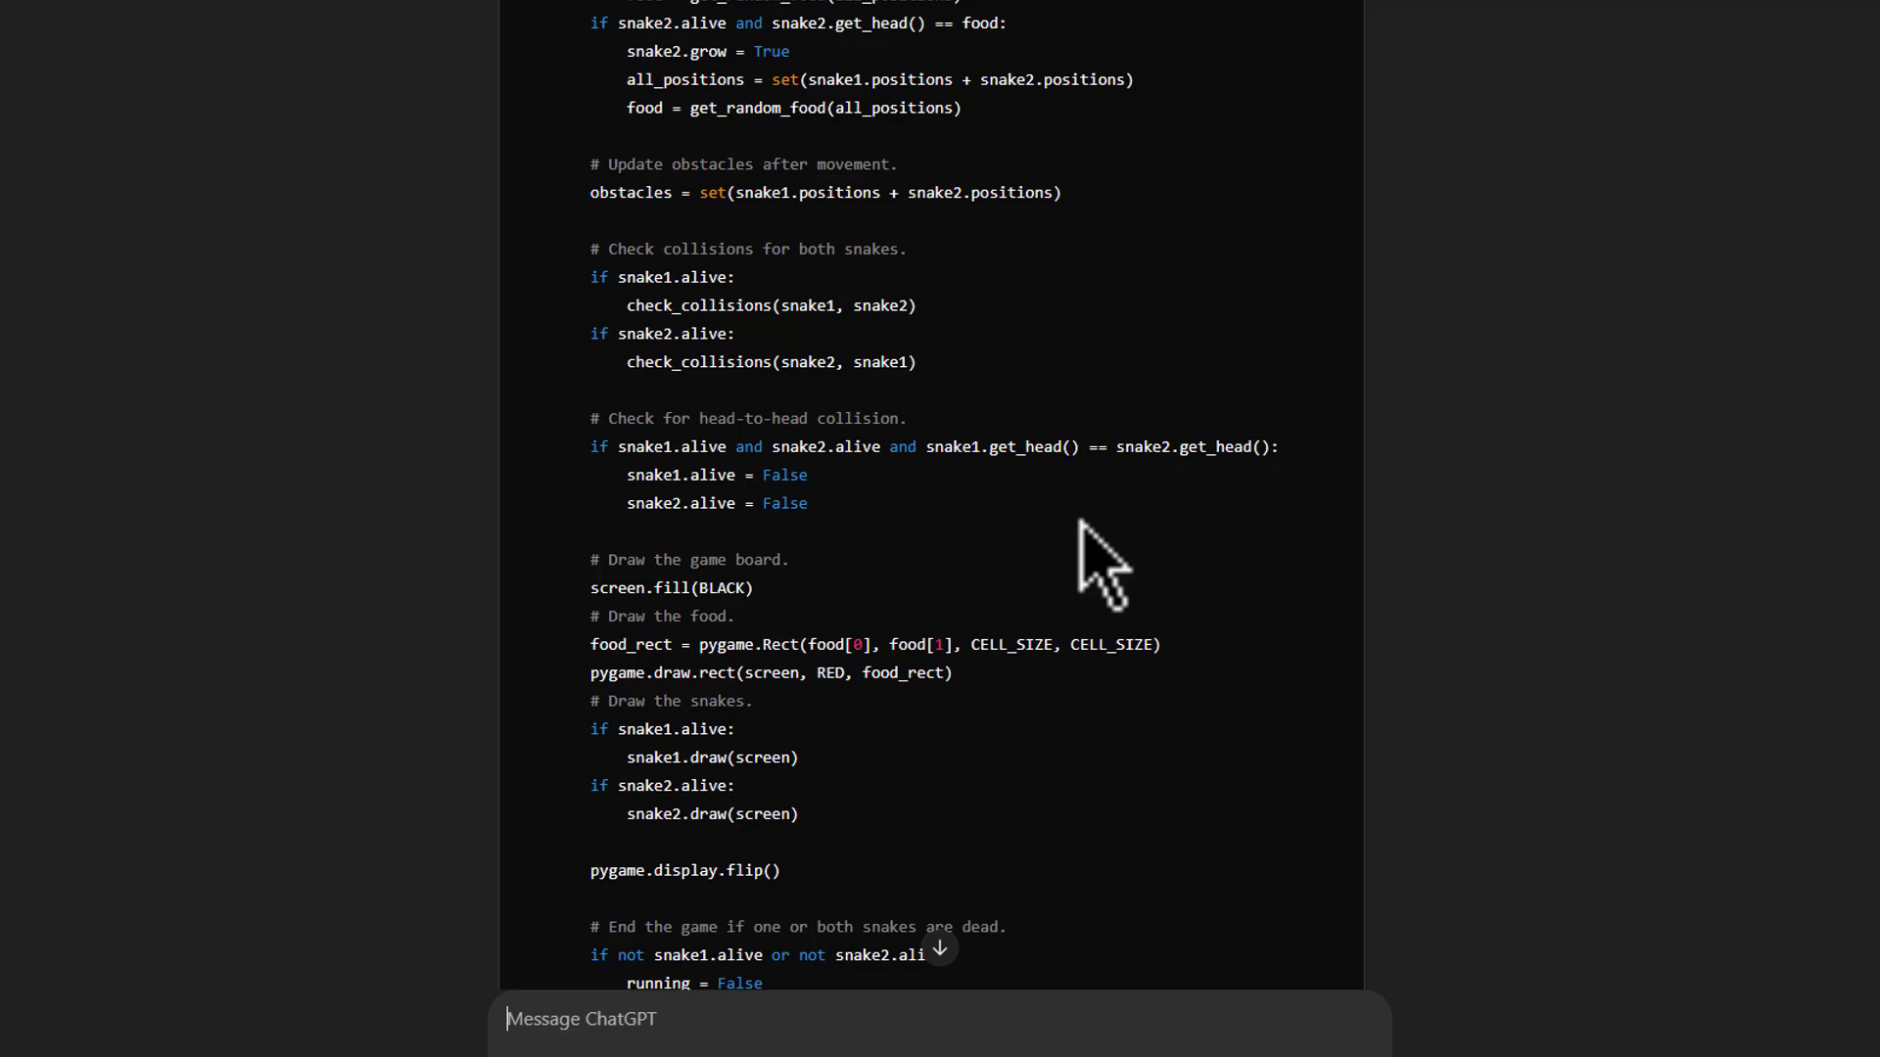
scroll(1083, 520, "up", 3)
scroll(1082, 519, "up", 3)
scroll(1083, 519, "up", 3)
scroll(1083, 520, "up", 3)
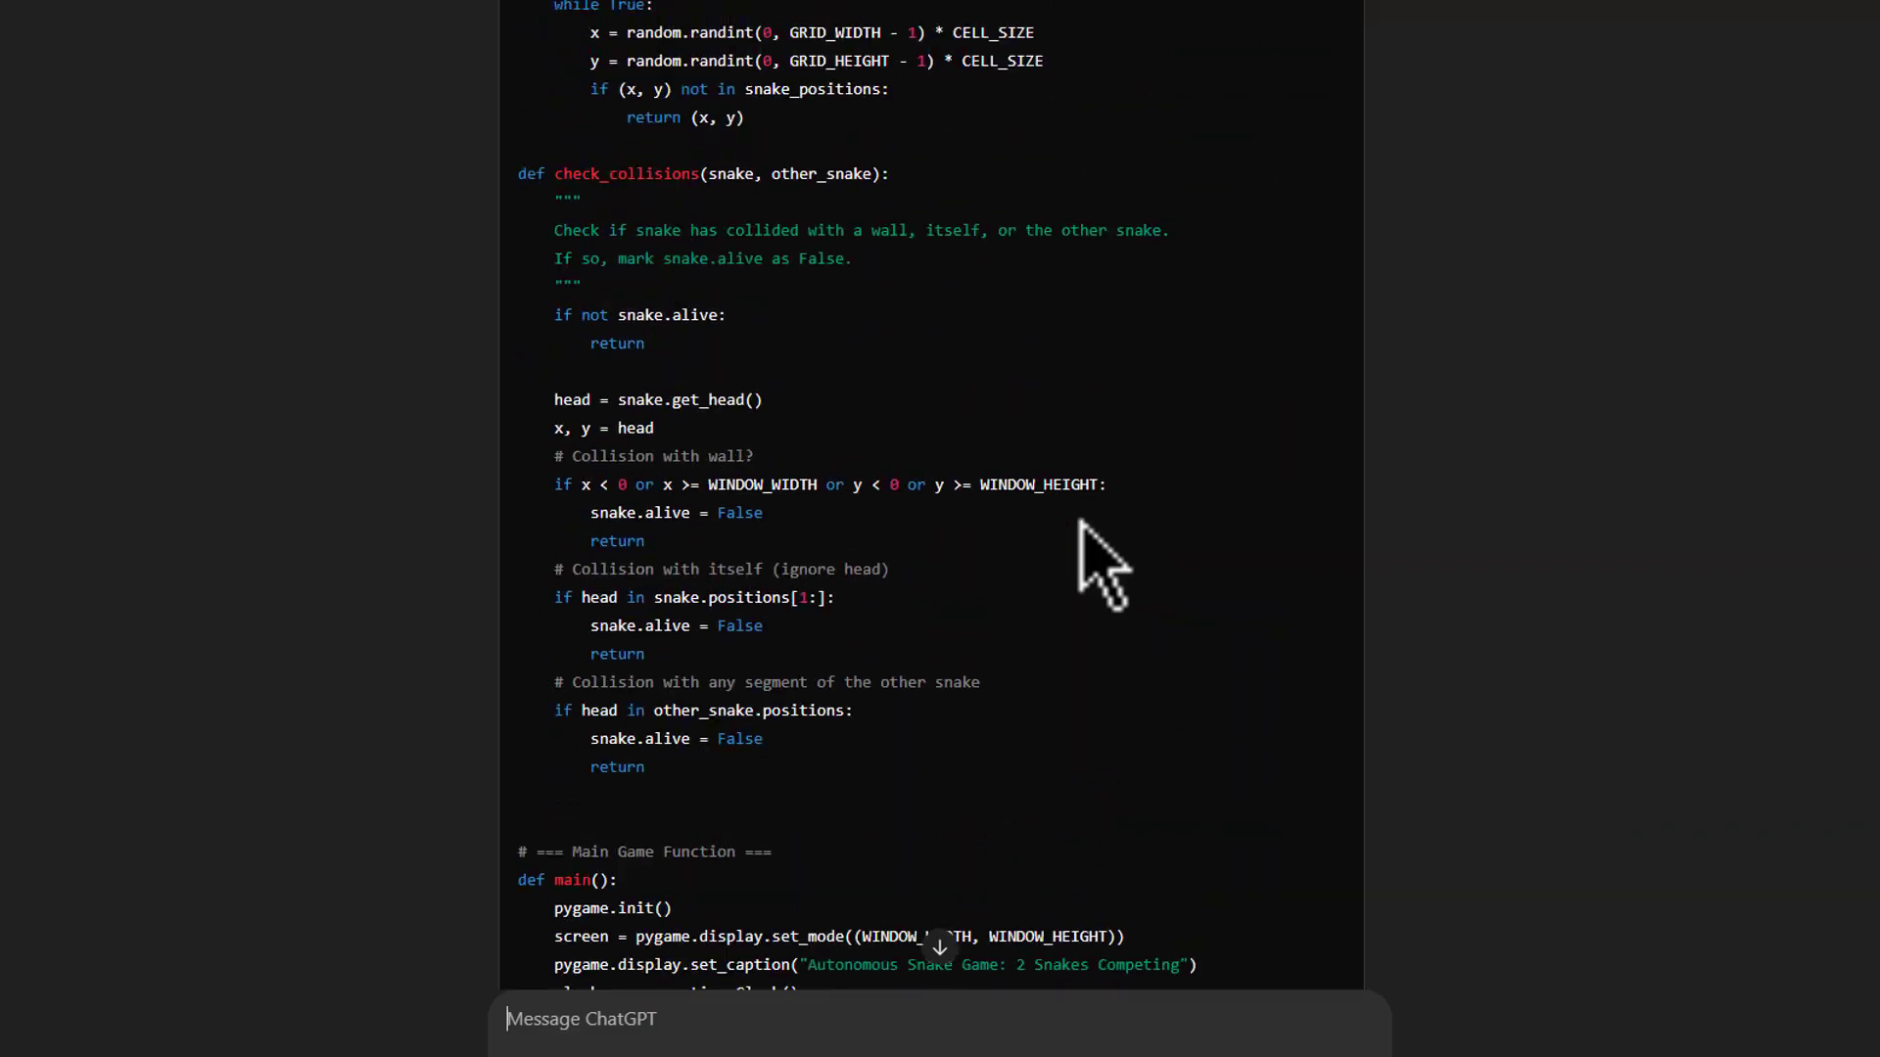
scroll(1083, 520, "up", 3)
scroll(1082, 520, "up", 3)
scroll(1083, 520, "up", 3)
scroll(1082, 519, "up", 3)
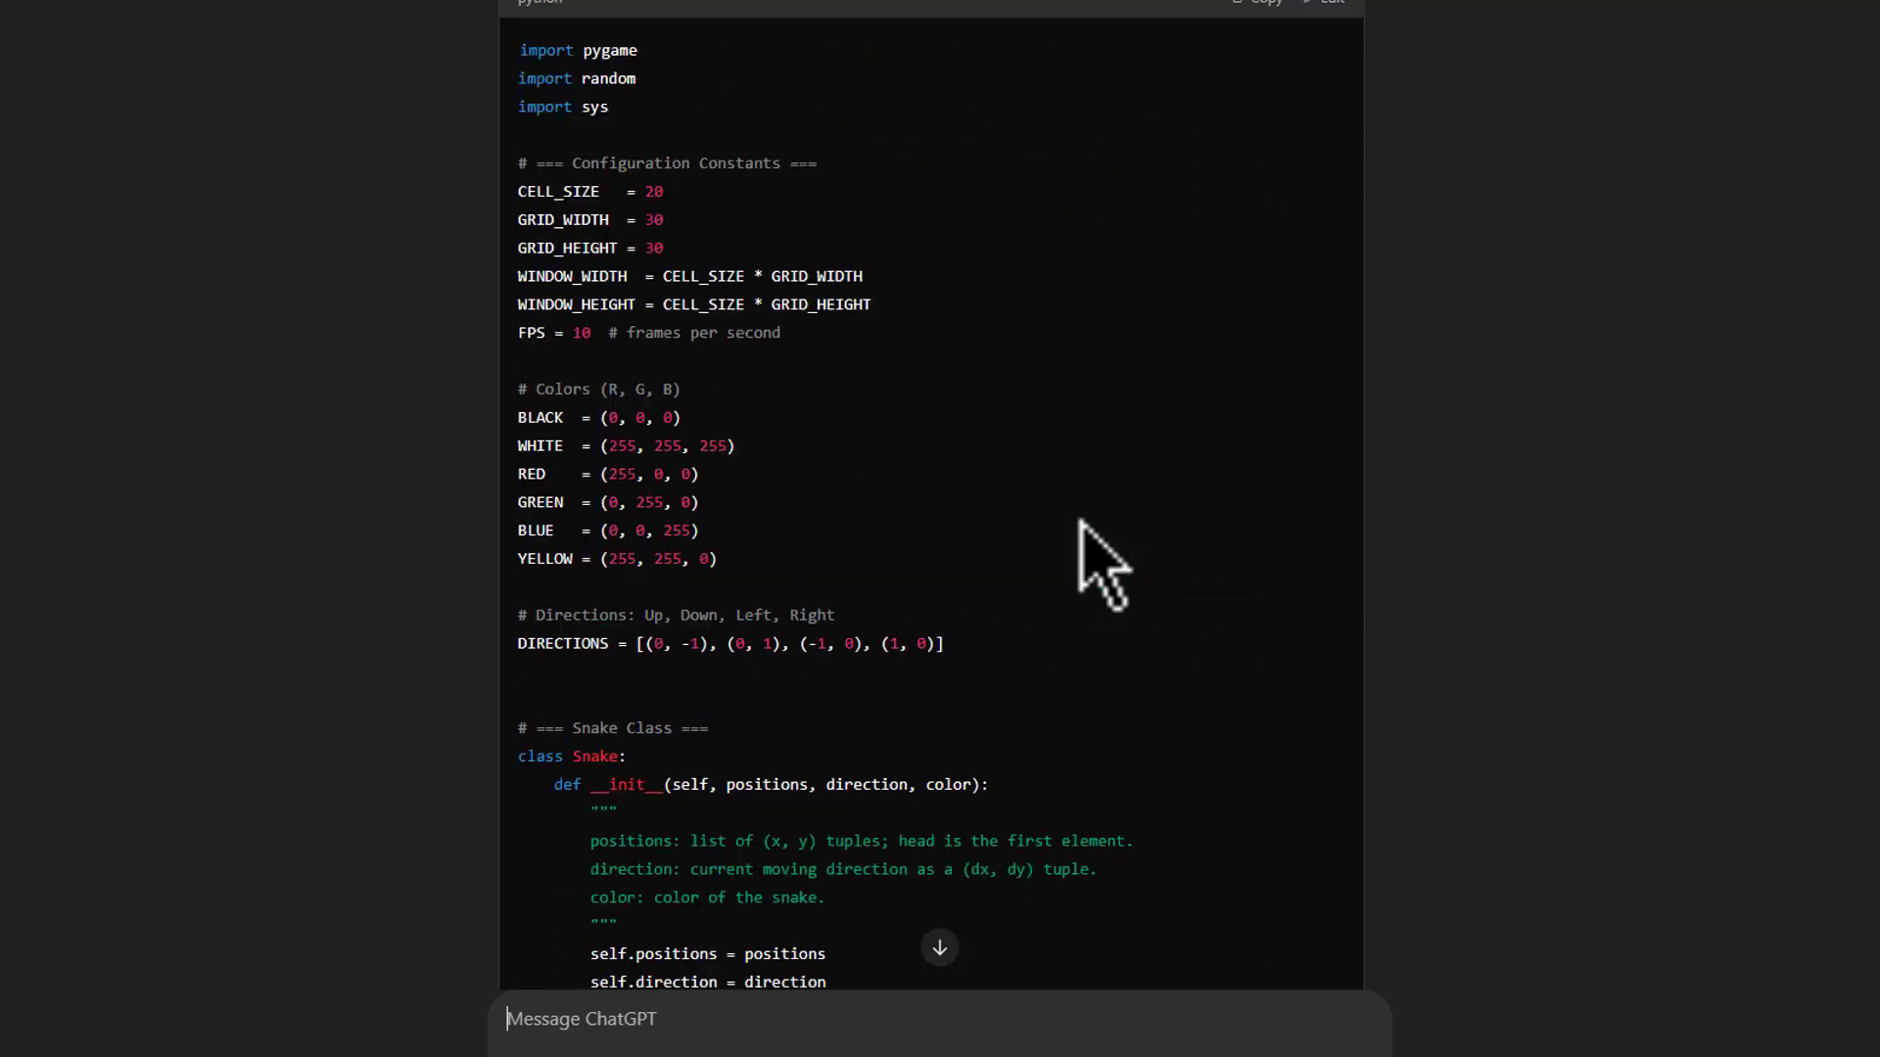
scroll(1083, 520, "up", 3)
left_click(1252, 567)
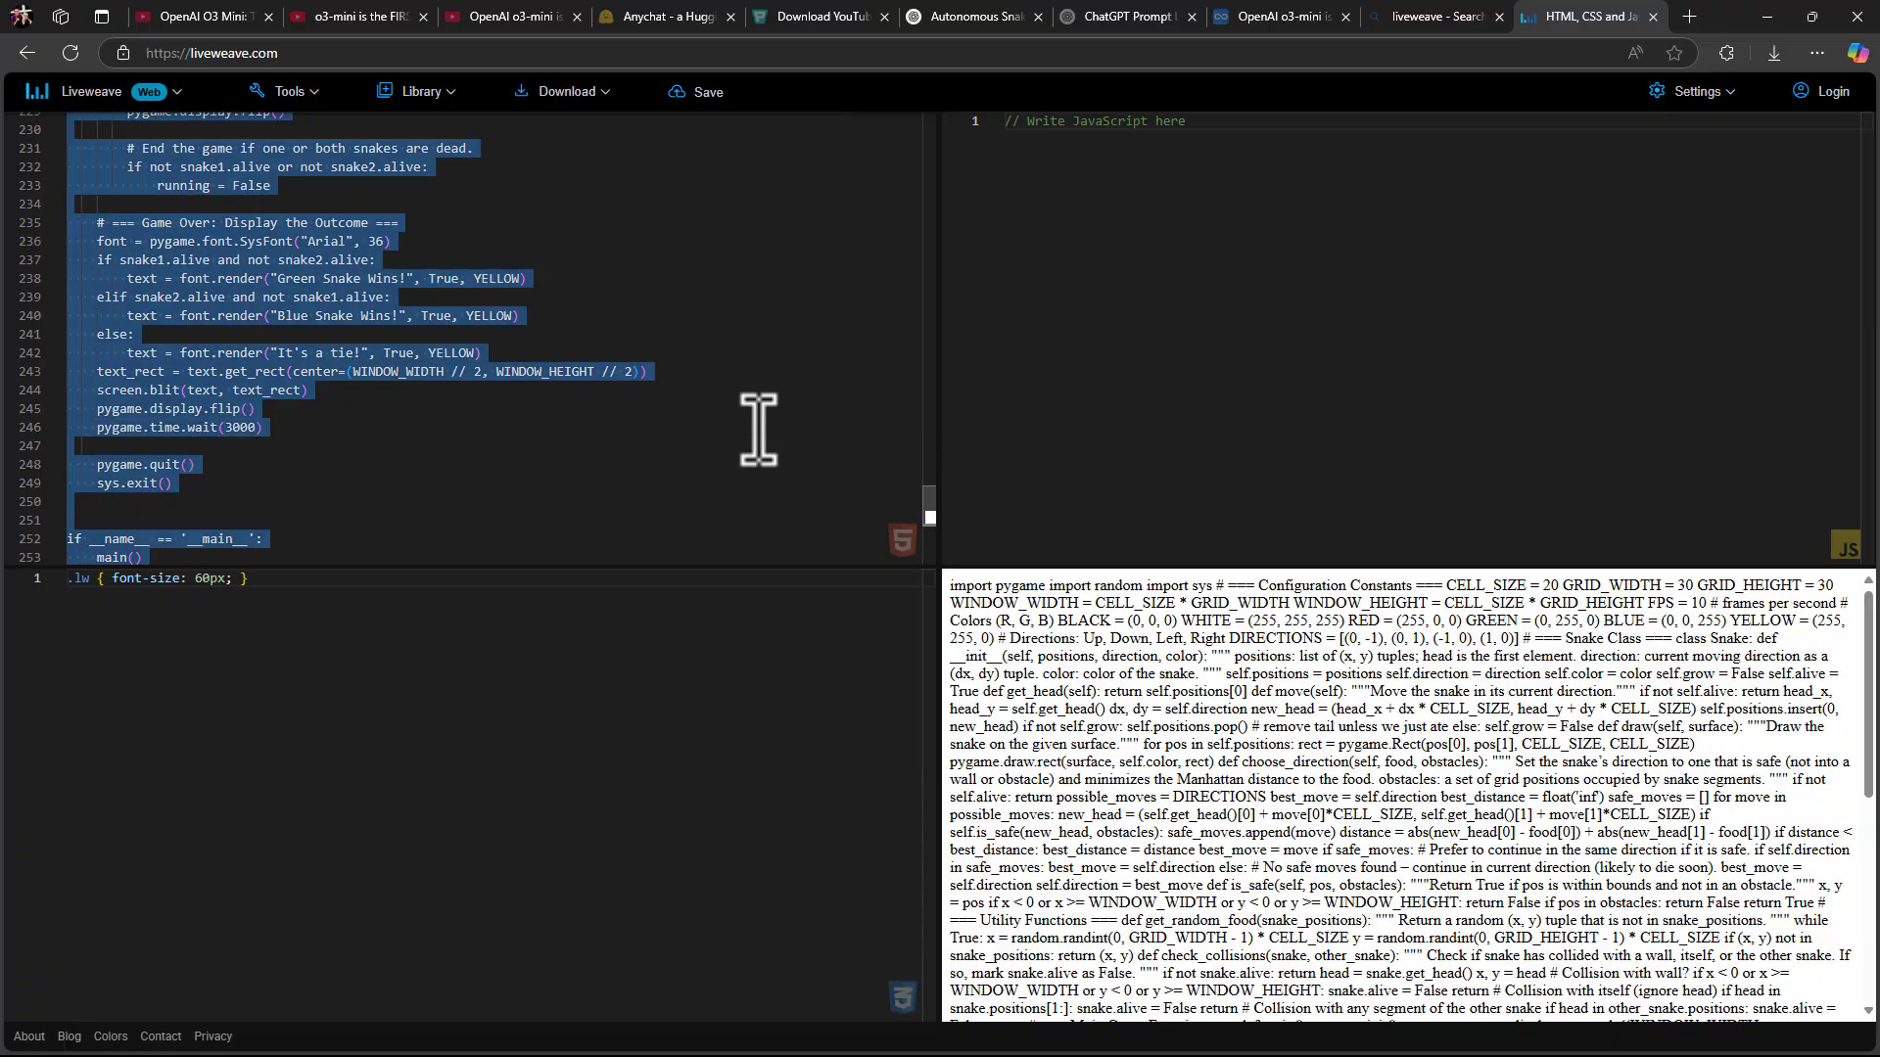
key("Delete")
key("ctrl+v")
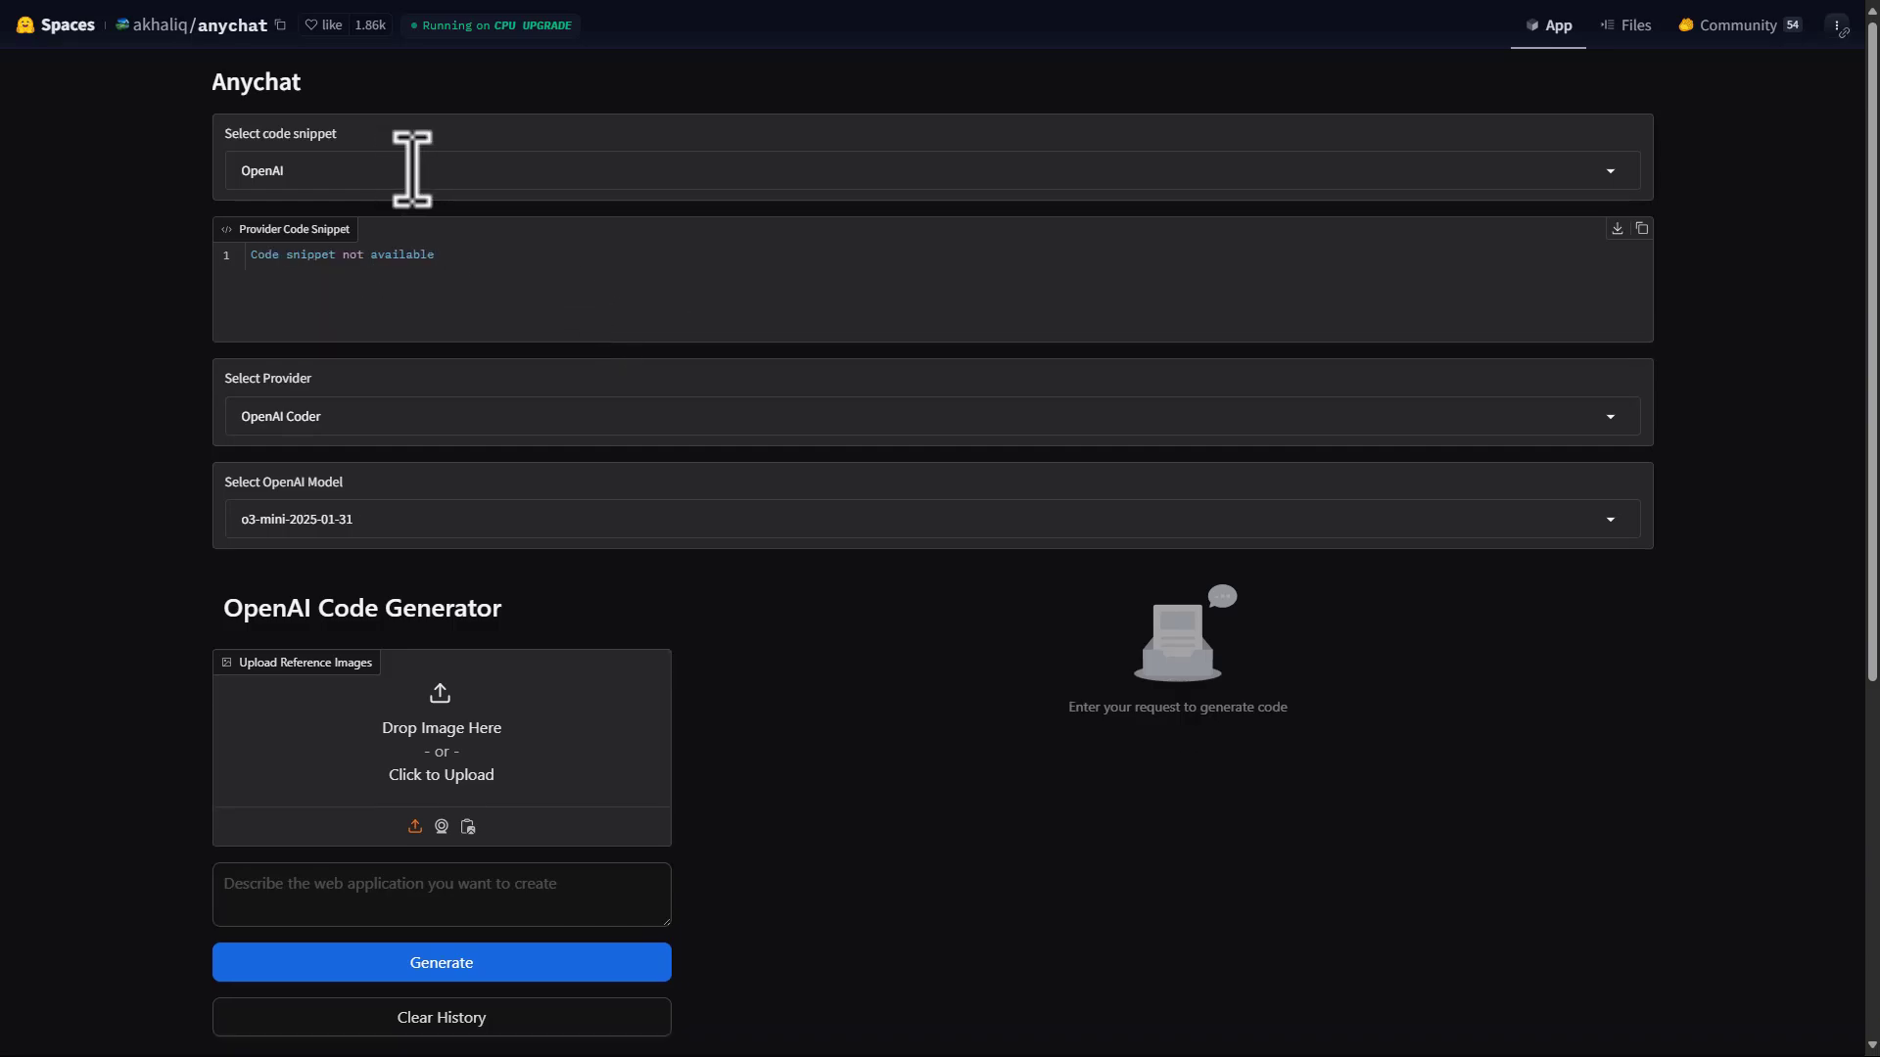
left_click(412, 169)
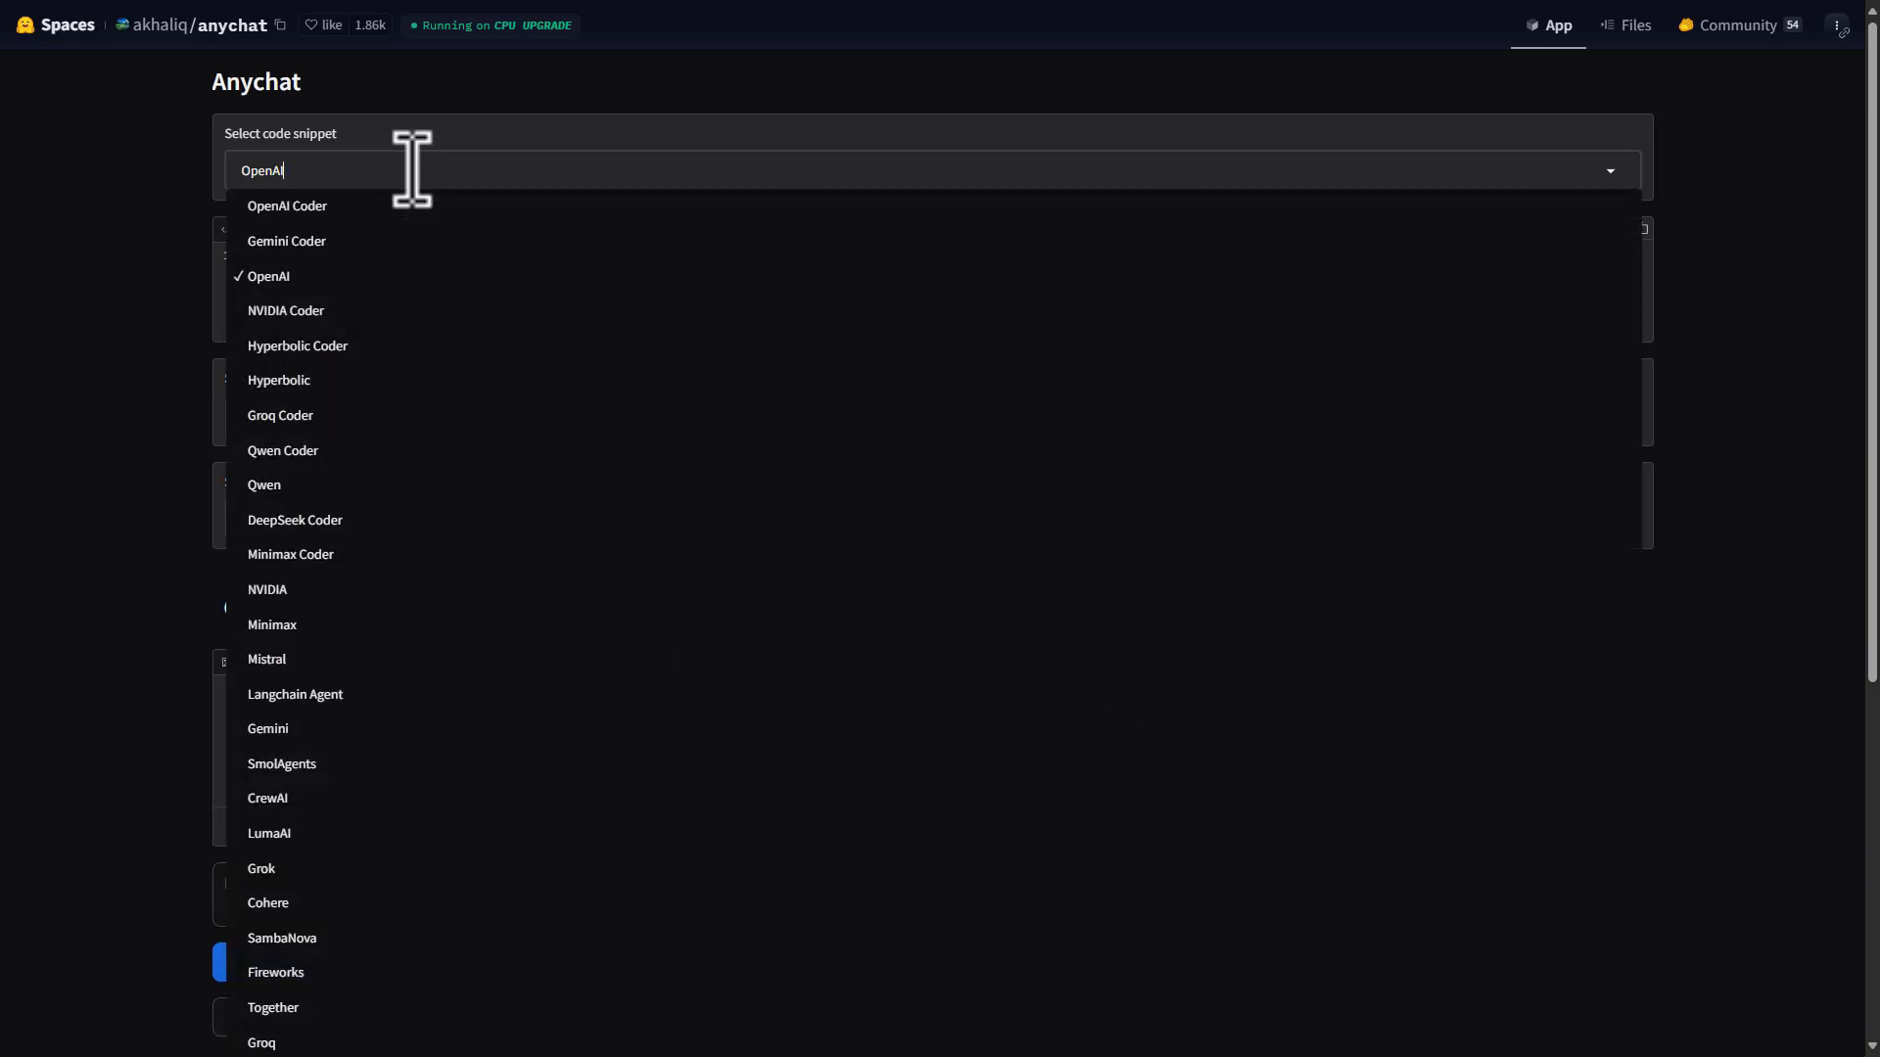
left_click(311, 285)
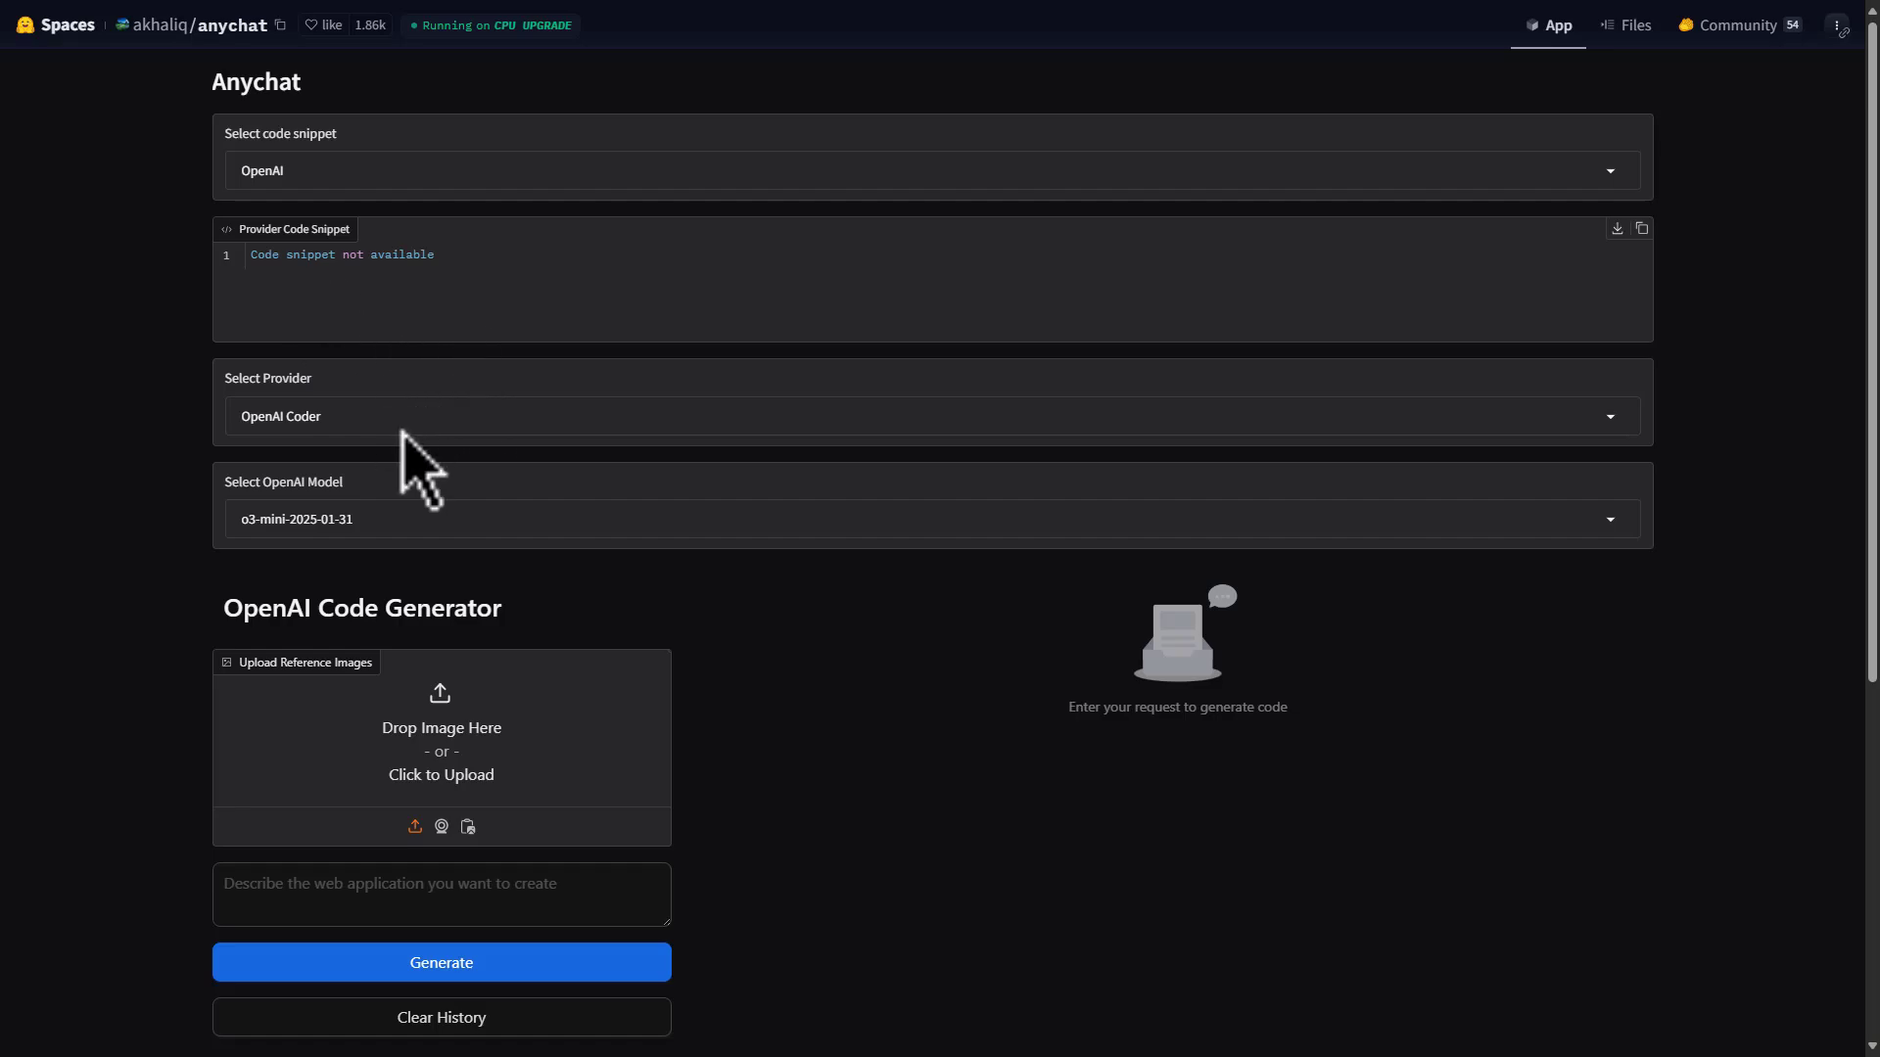
left_click(379, 414)
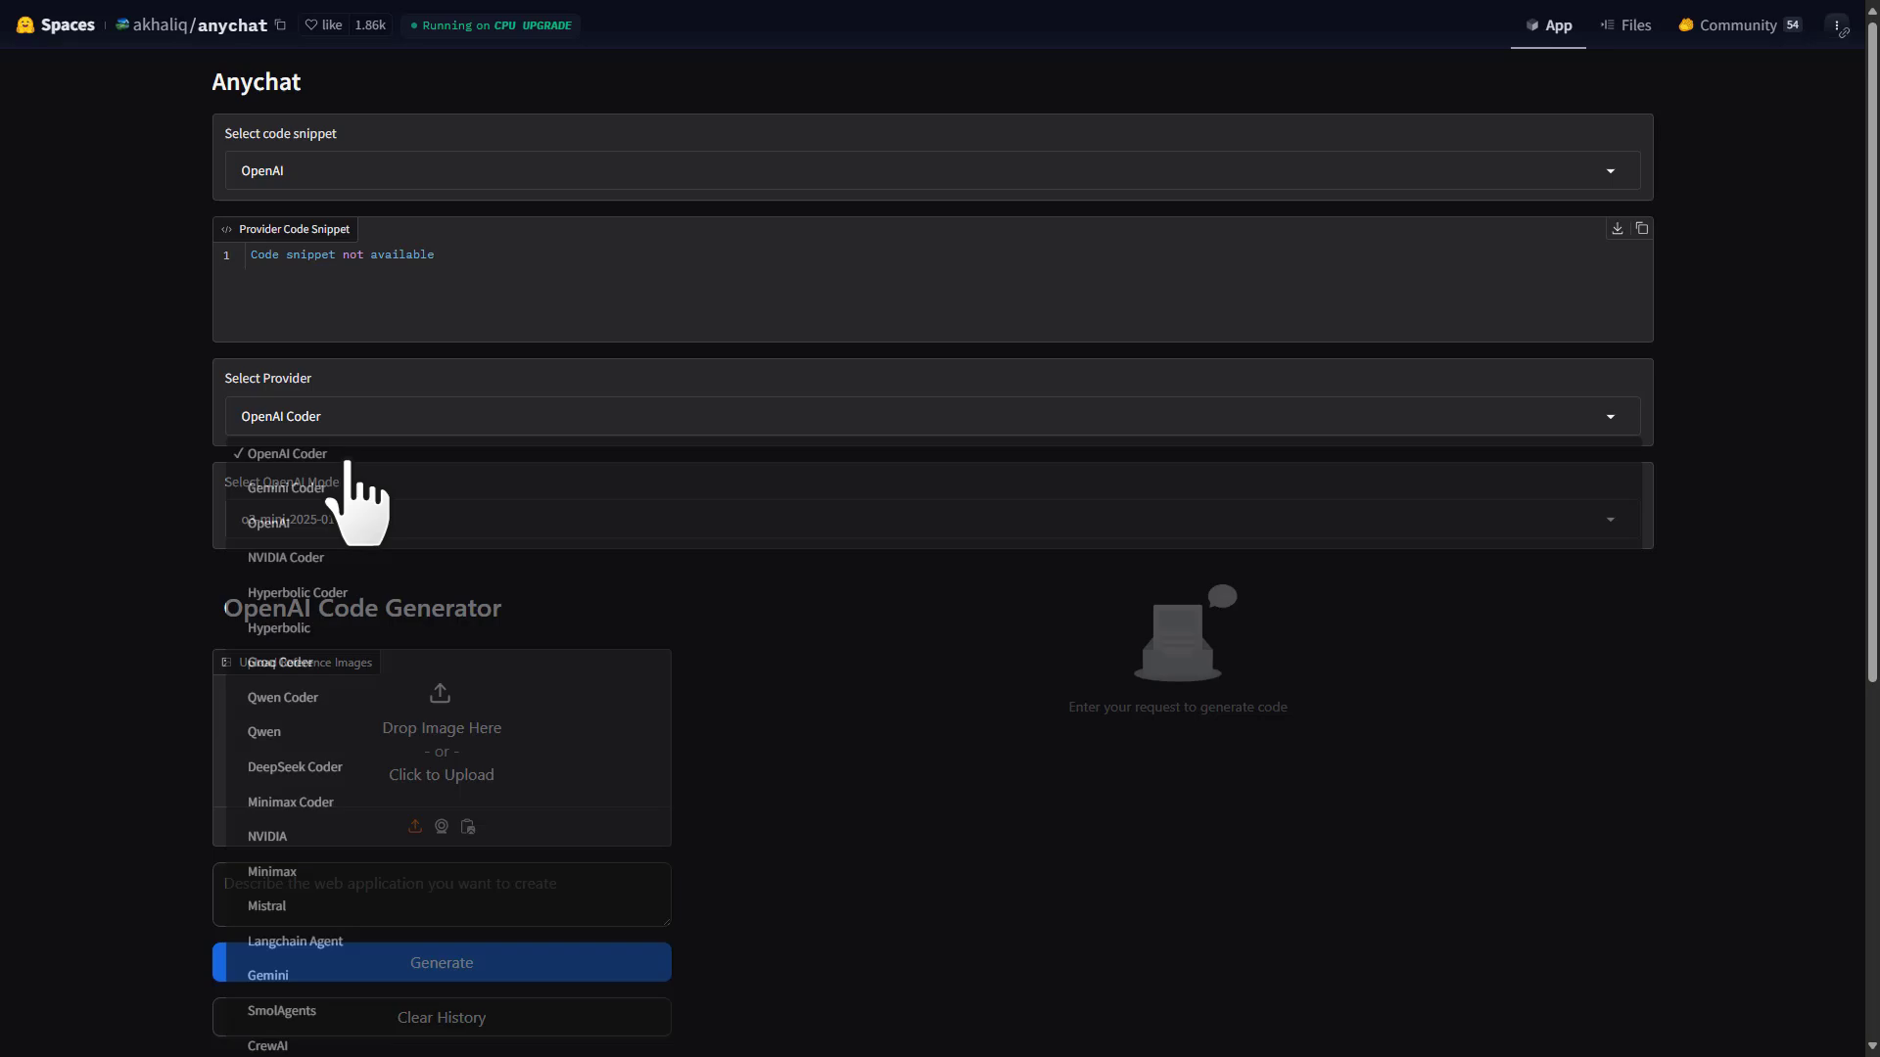
left_click(464, 457)
left_click(438, 521)
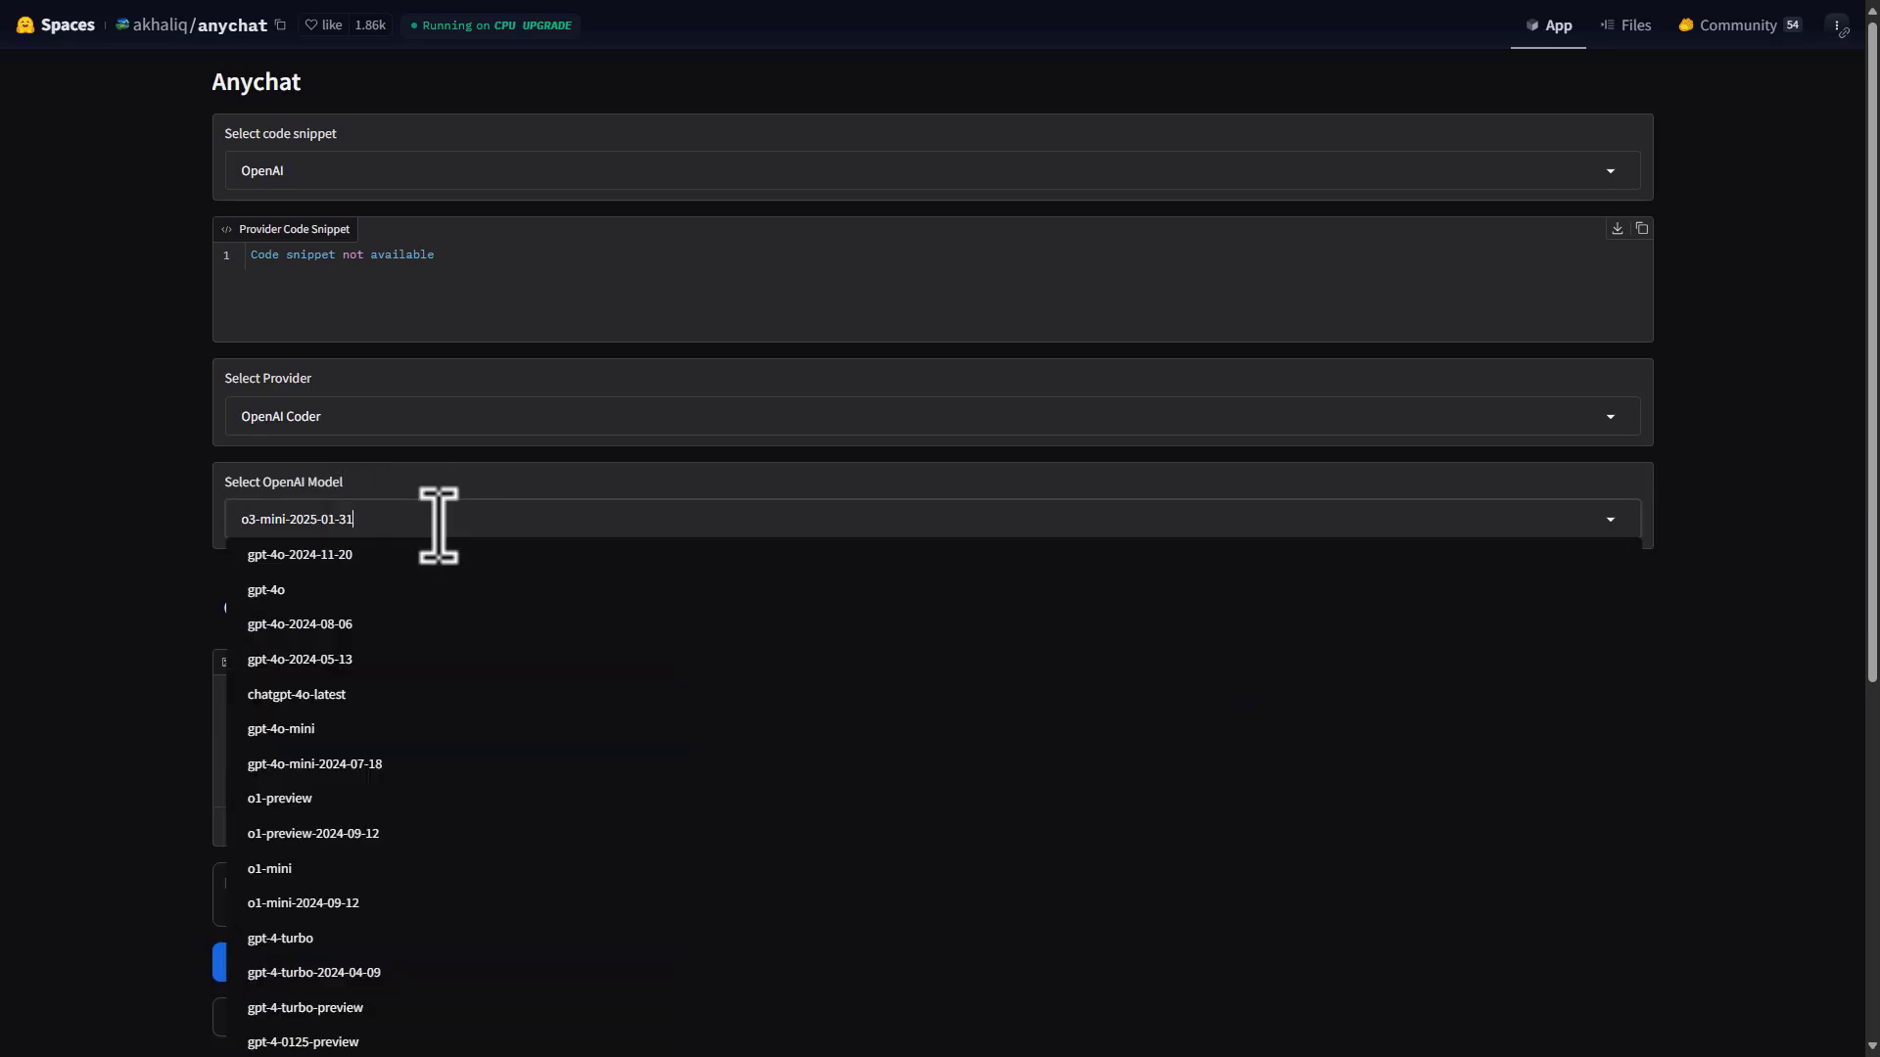
scroll(587, 806, "down", 3)
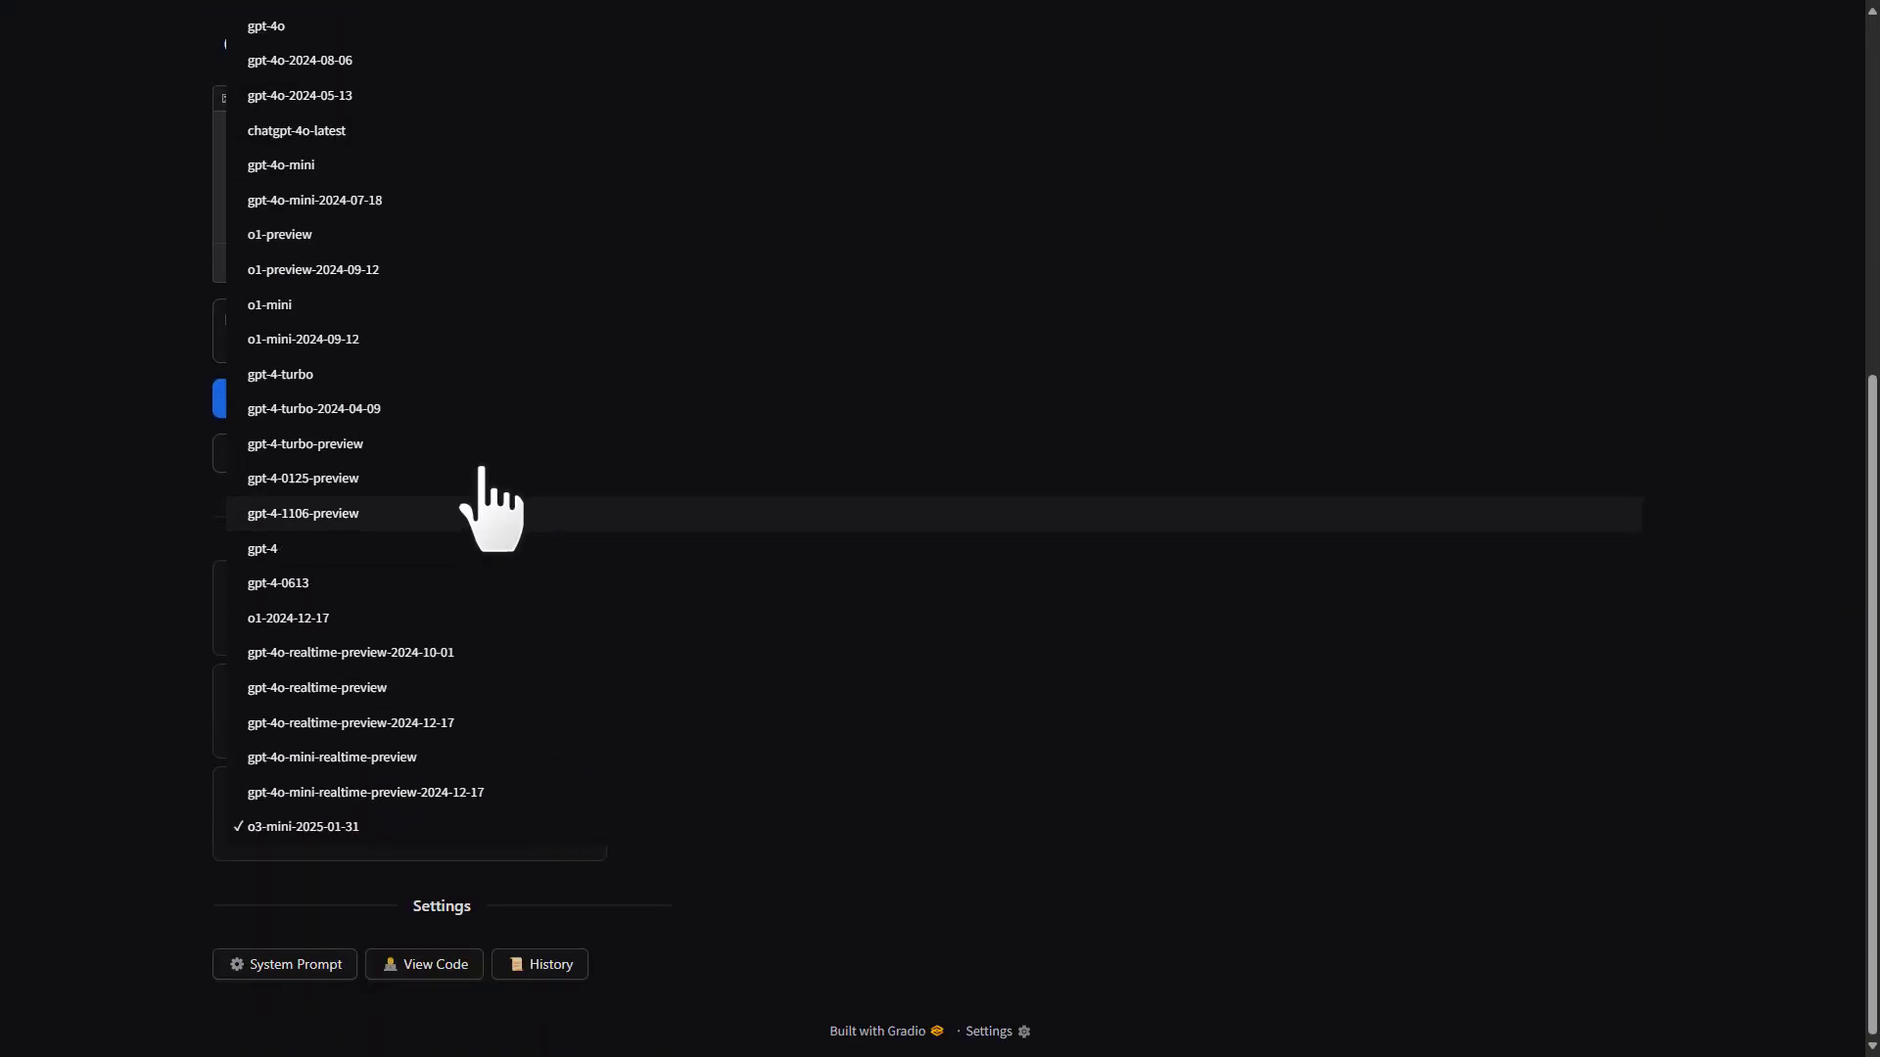
left_click(366, 830)
scroll(671, 587, "up", 2)
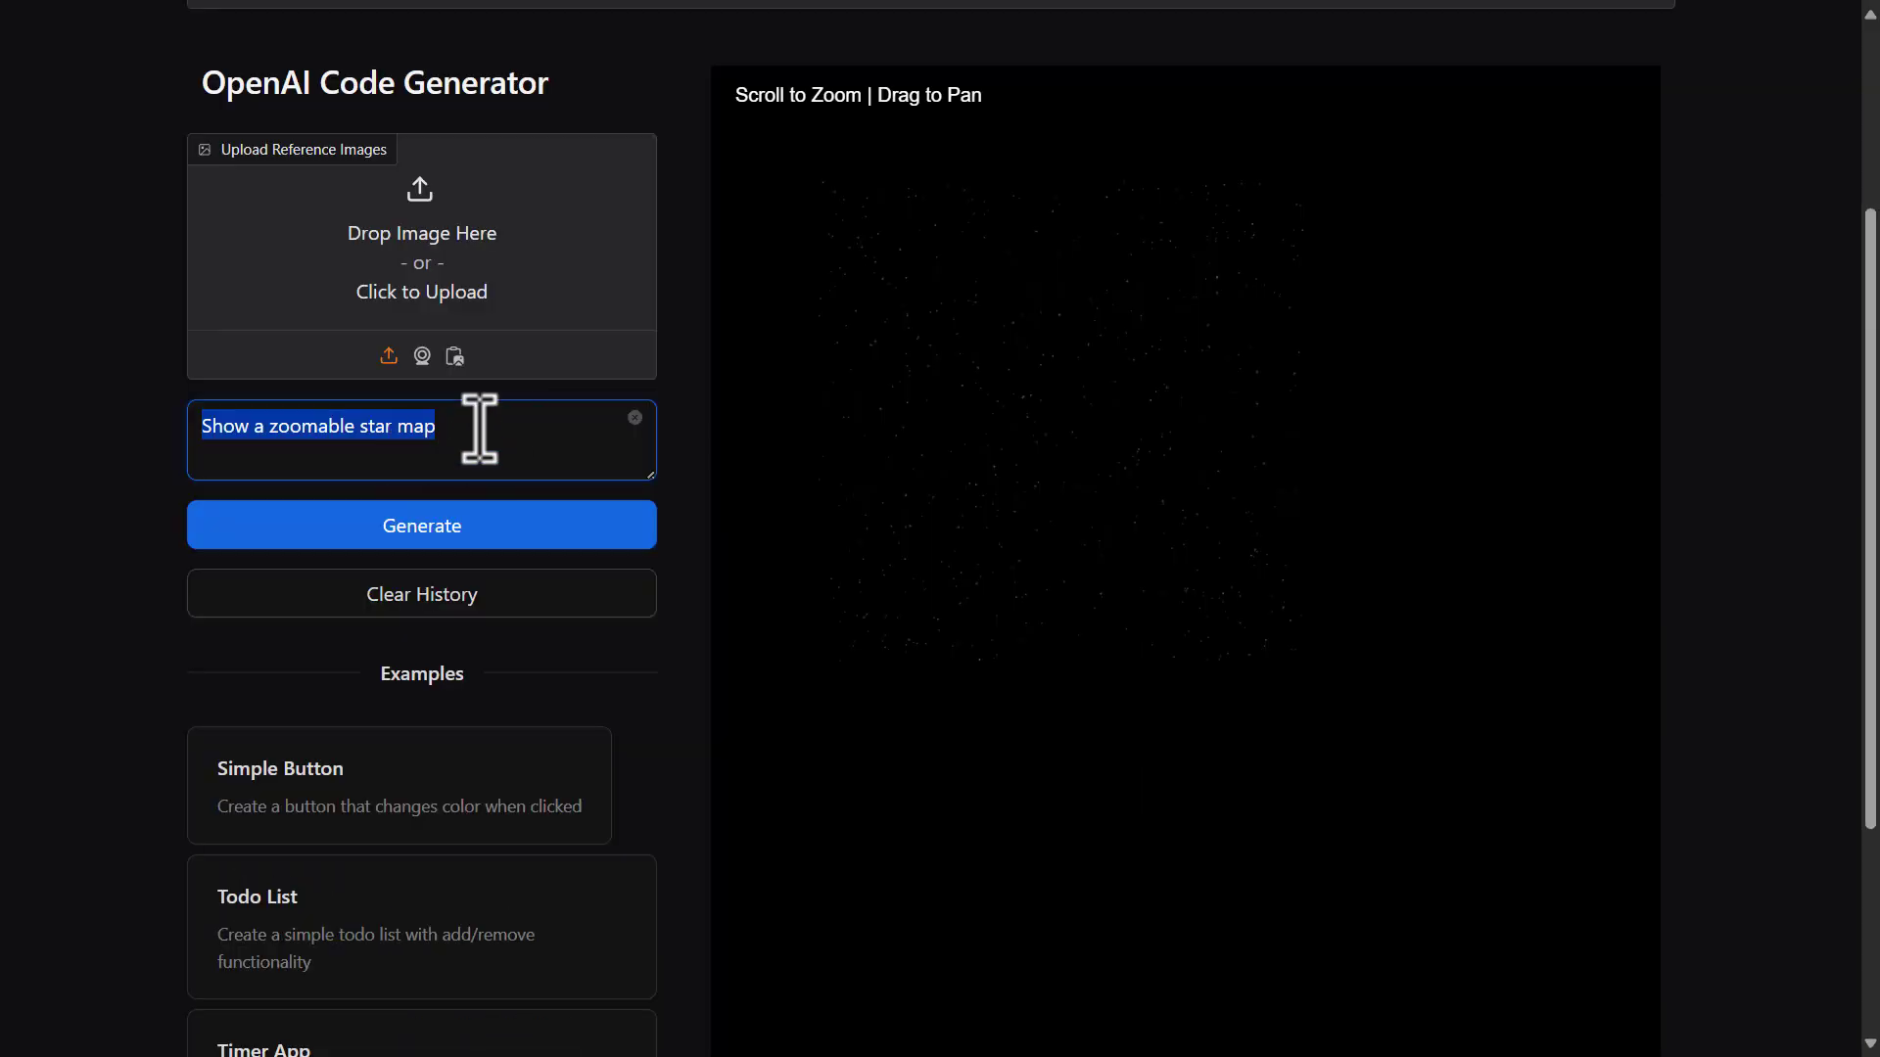
Pan the star map down and right to centre on the large grey star
left_click(1251, 621)
scroll(1252, 621, "up", 3)
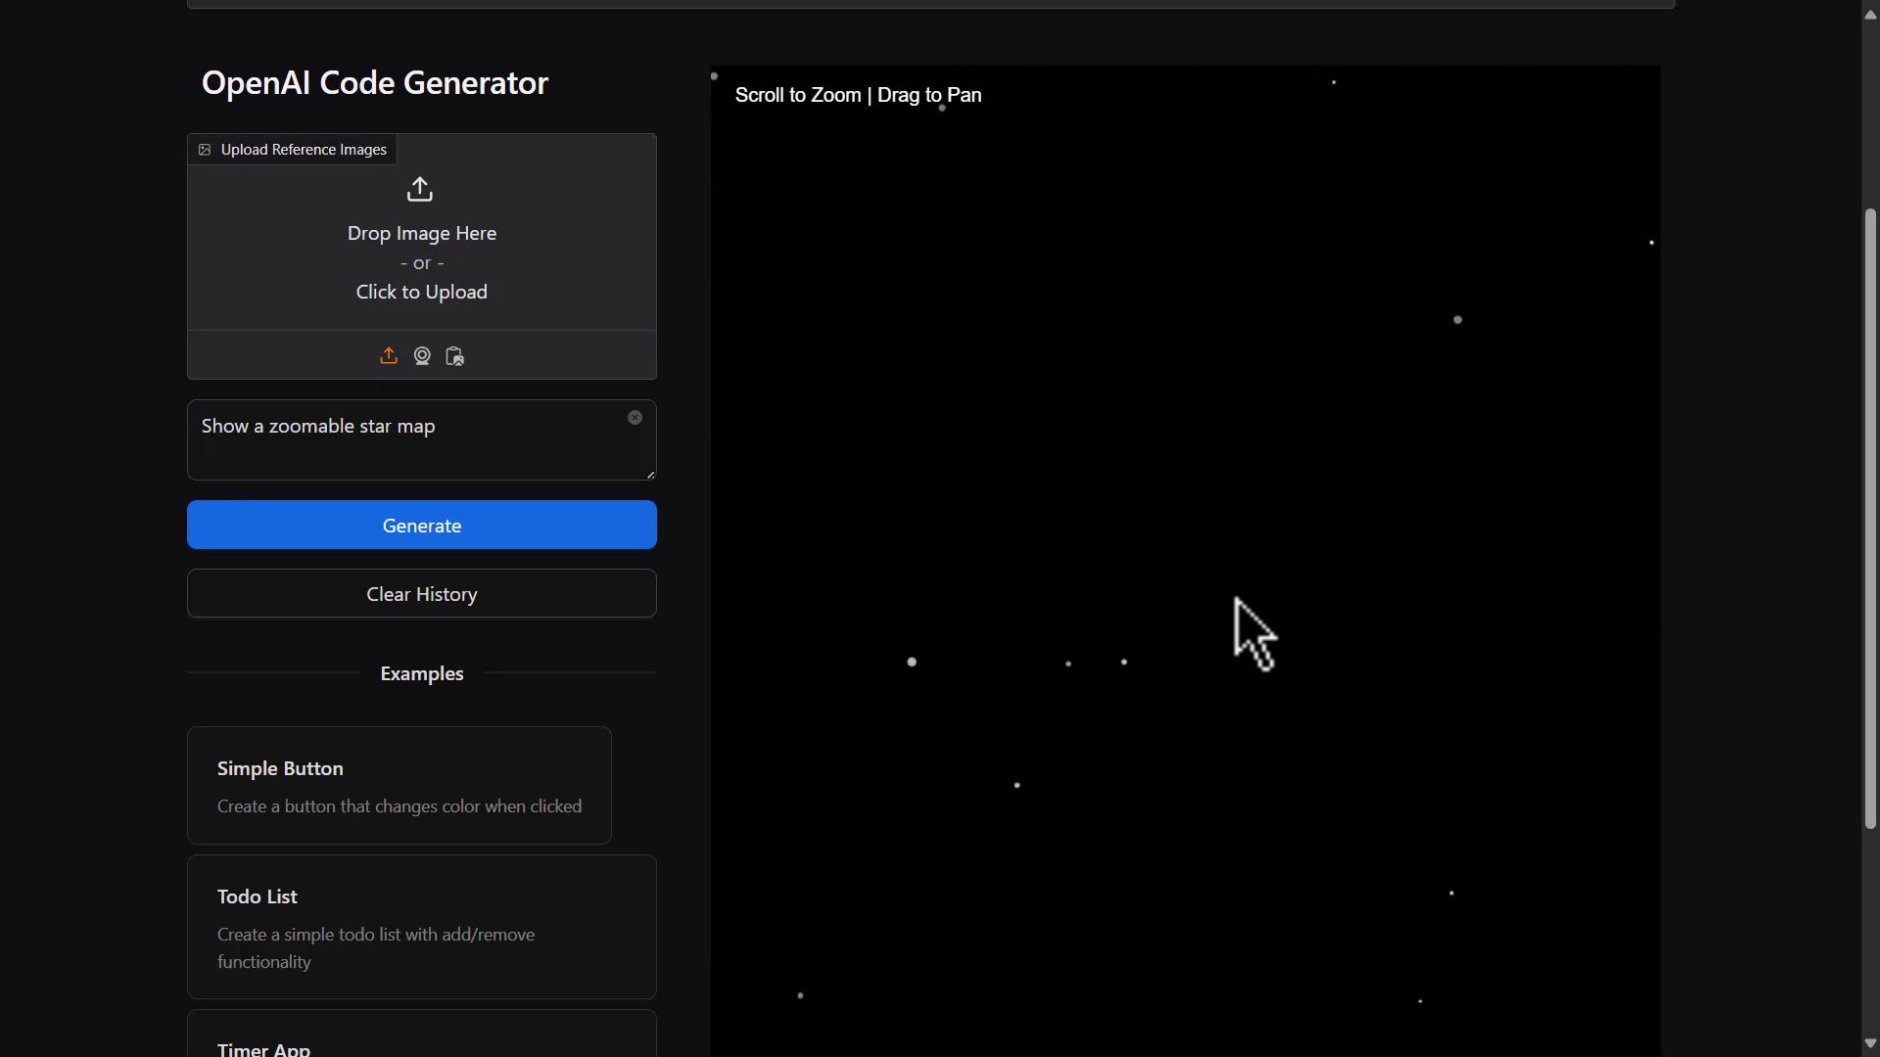
scroll(1055, 655, "up", 2)
scroll(861, 735, "up", 2)
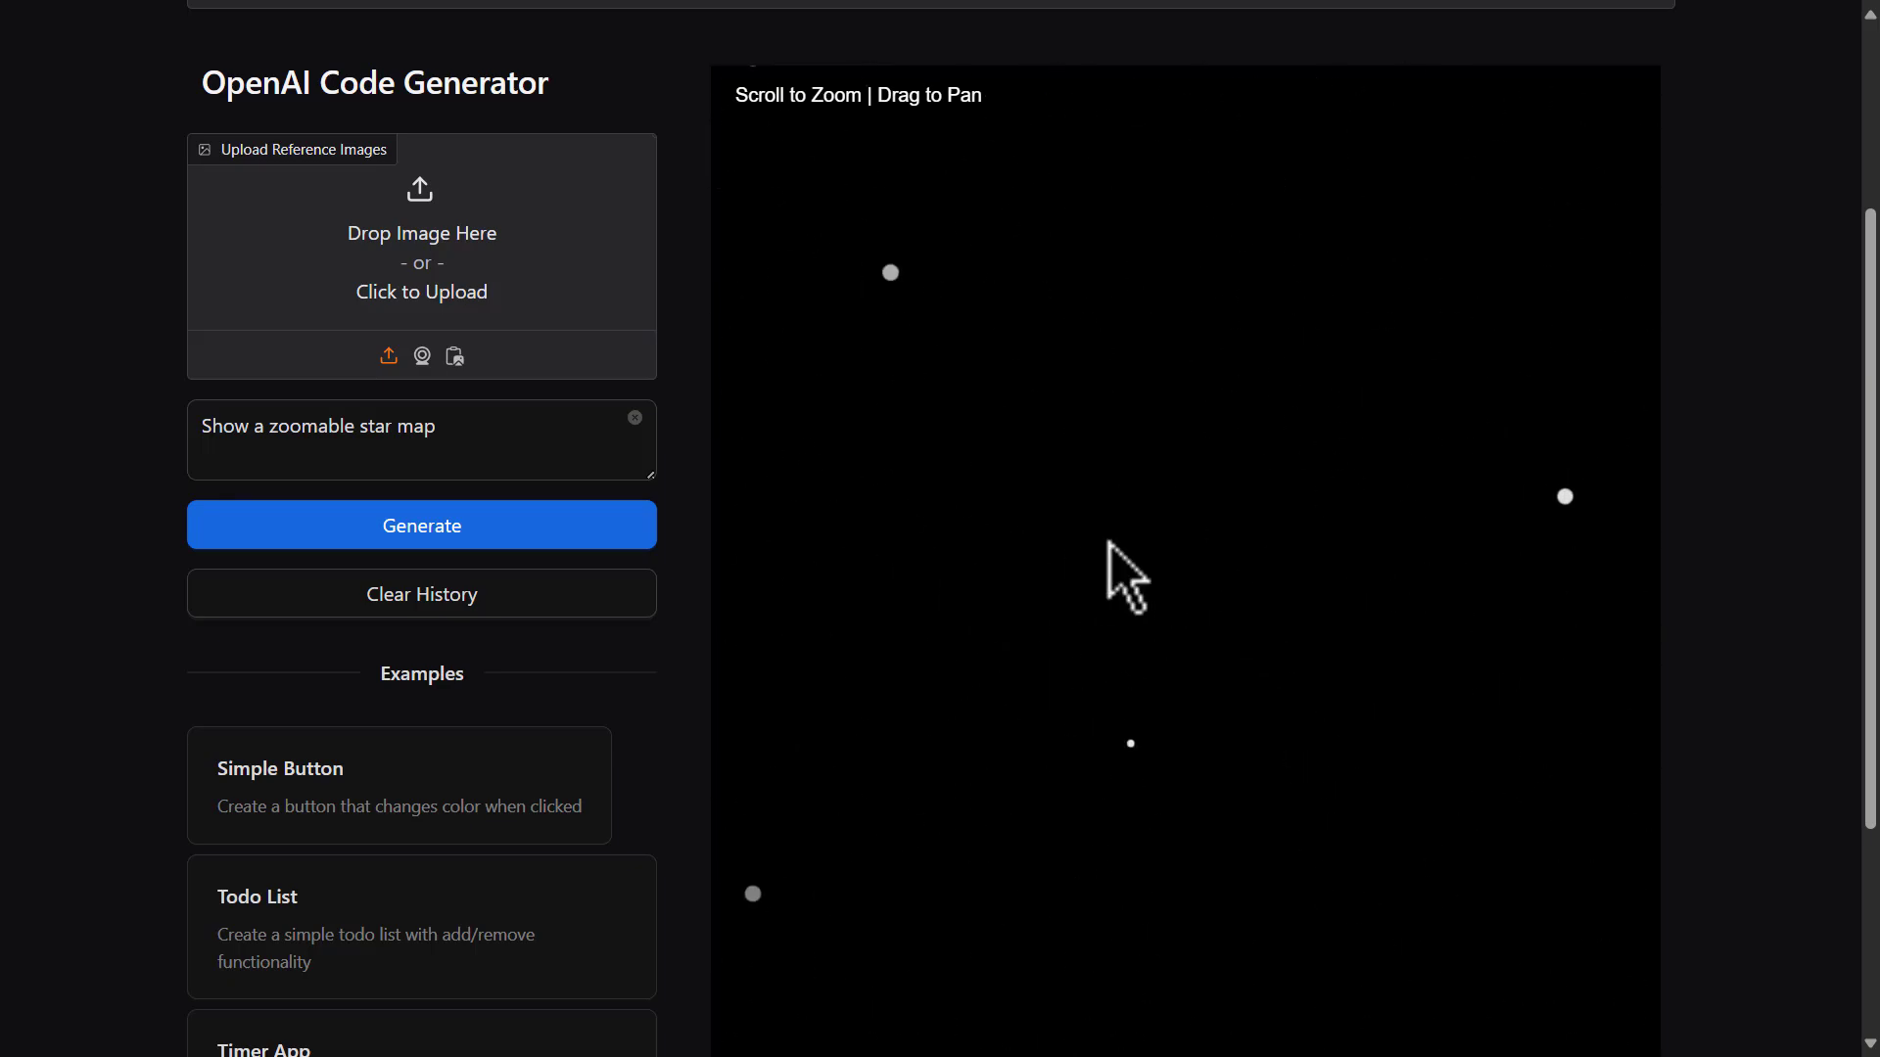
scroll(1066, 504, "up", 2)
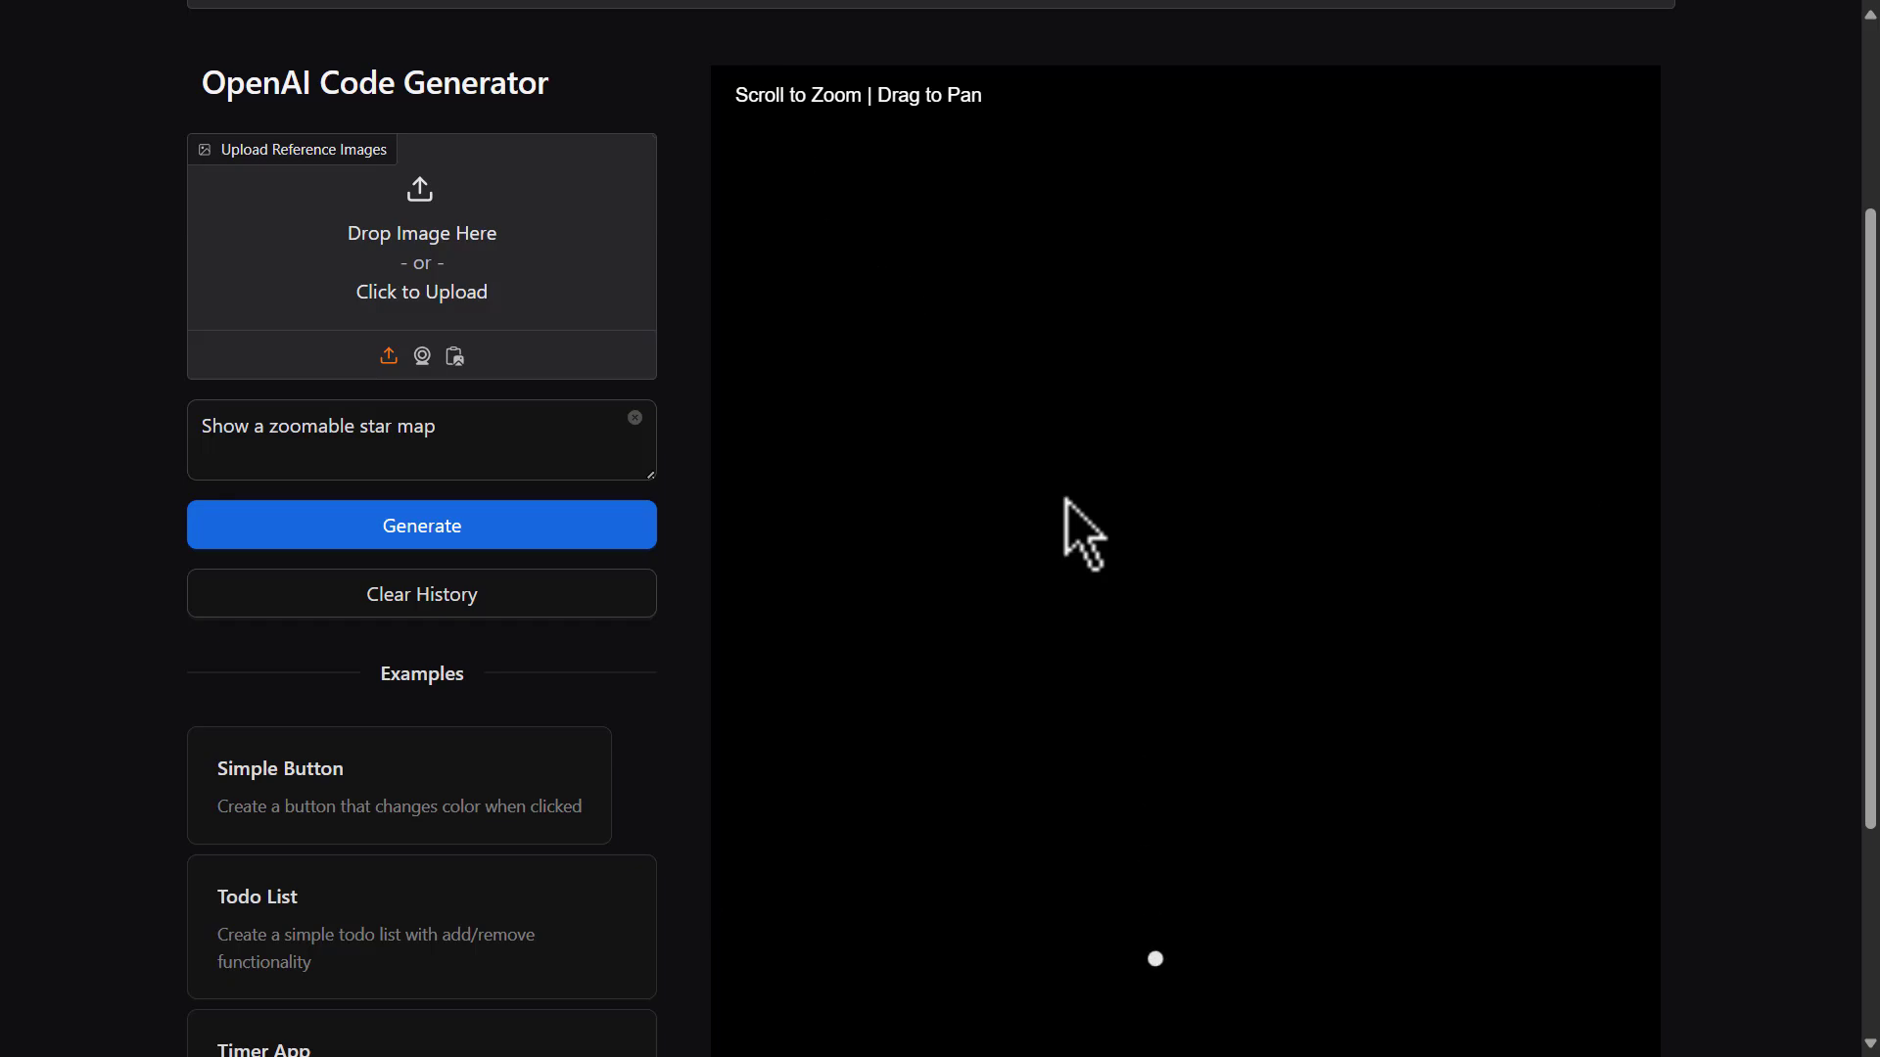
scroll(1166, 734, "up", 2)
scroll(1112, 545, "up", 1)
scroll(961, 301, "up", 2)
left_click_drag(962, 300, 1083, 769)
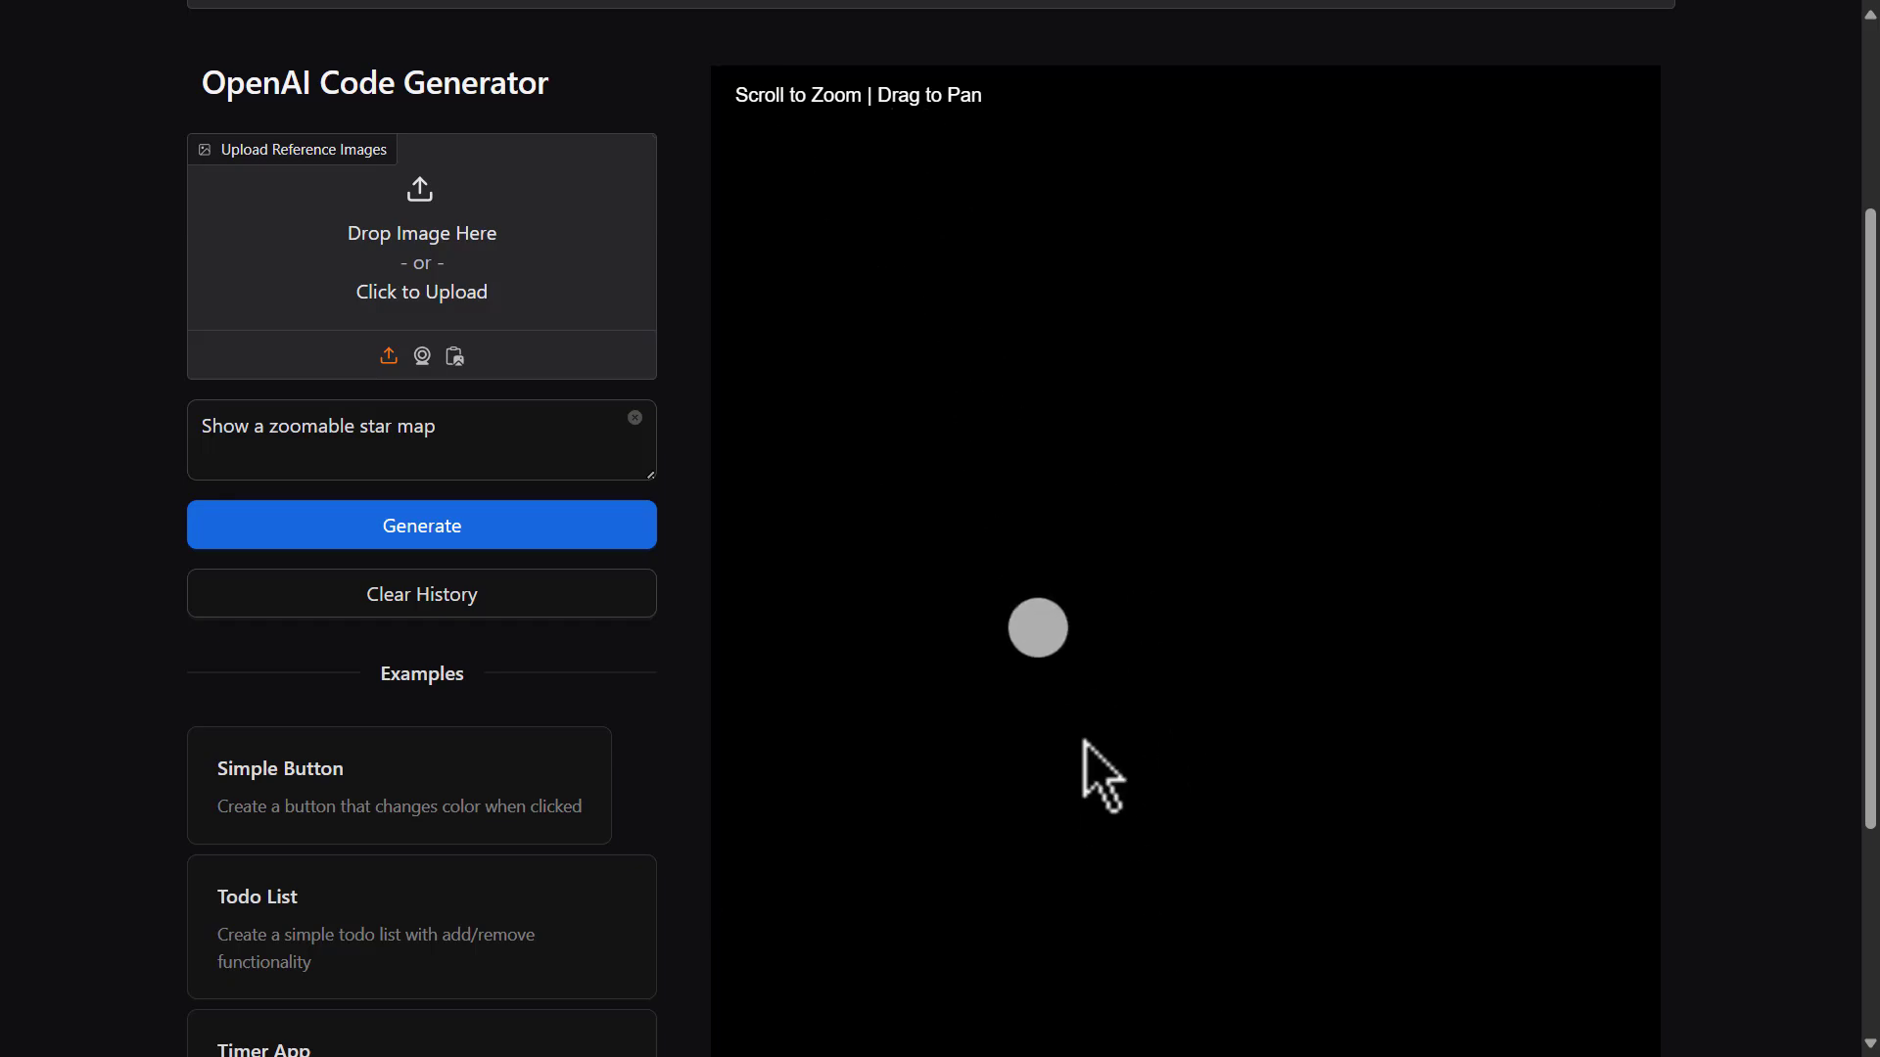
scroll(1074, 662, "up", 1)
scroll(1073, 662, "up", 2)
scroll(1071, 646, "up", 2)
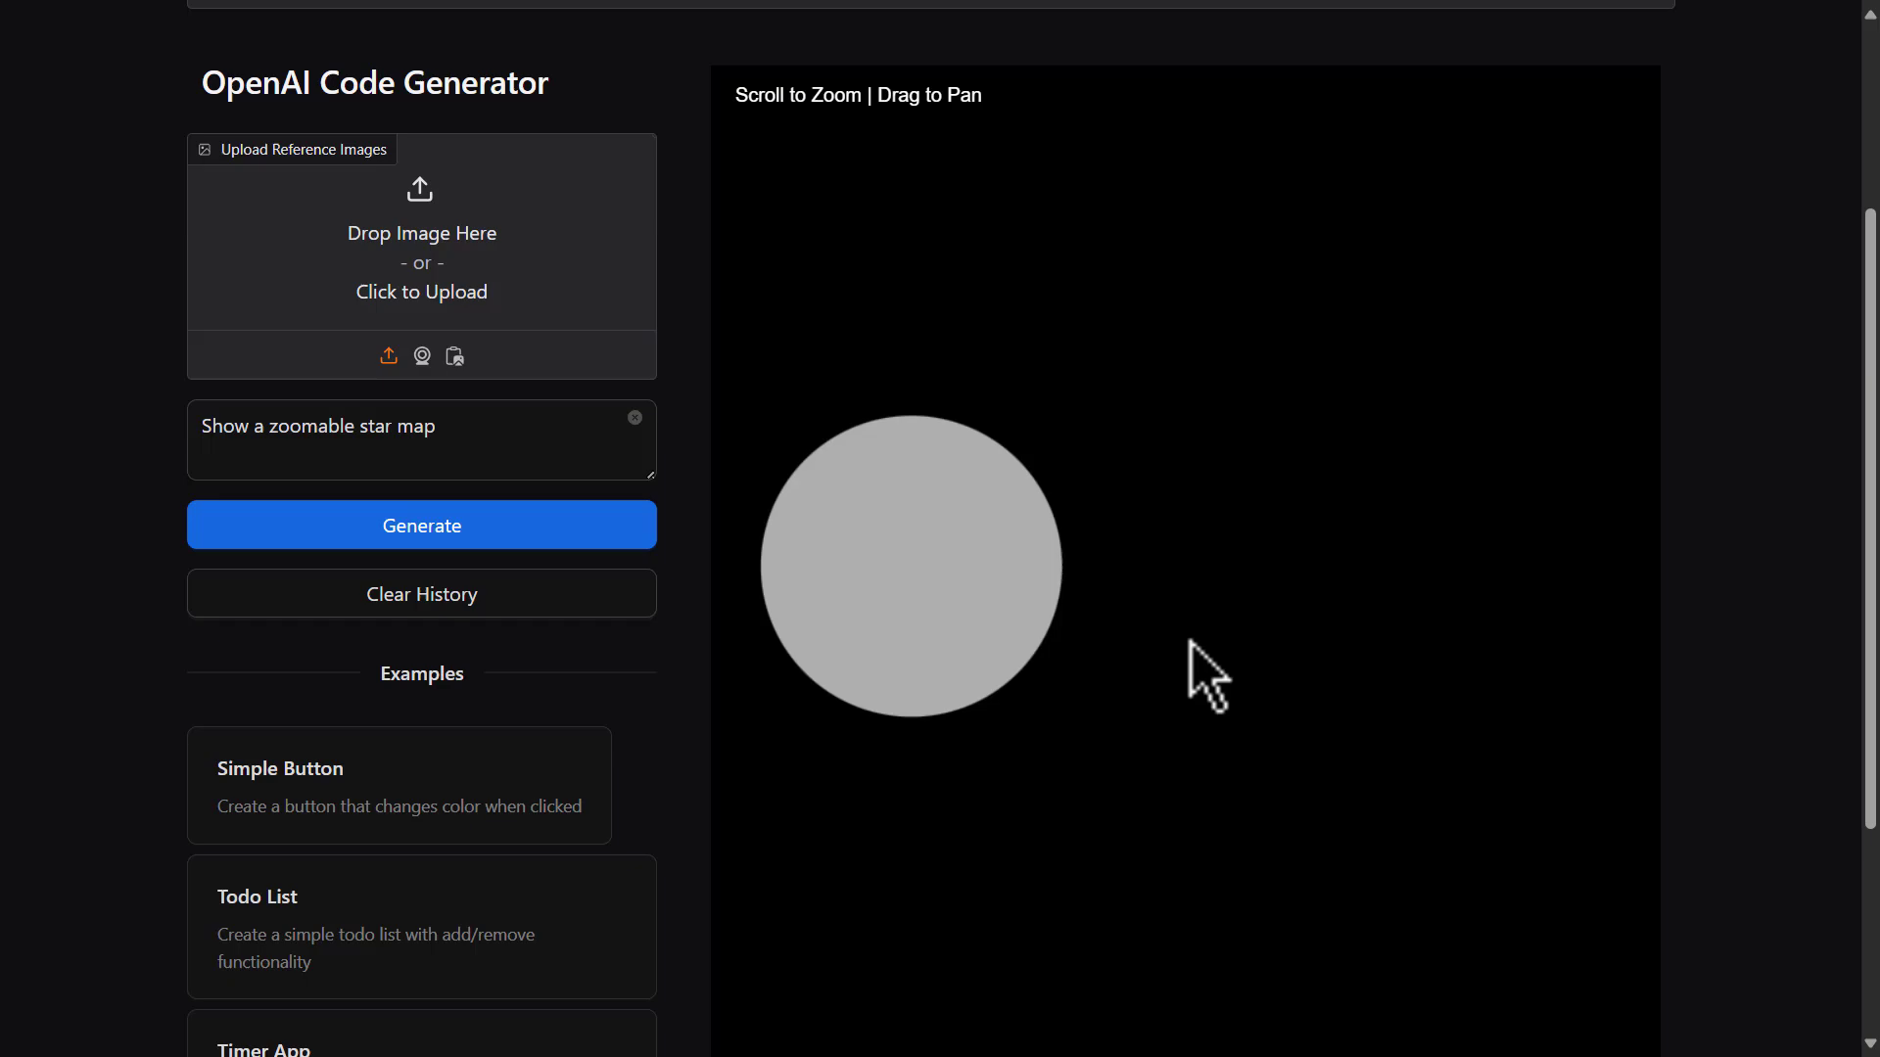
scroll(1209, 642, "up", 2)
scroll(1207, 648, "up", 2)
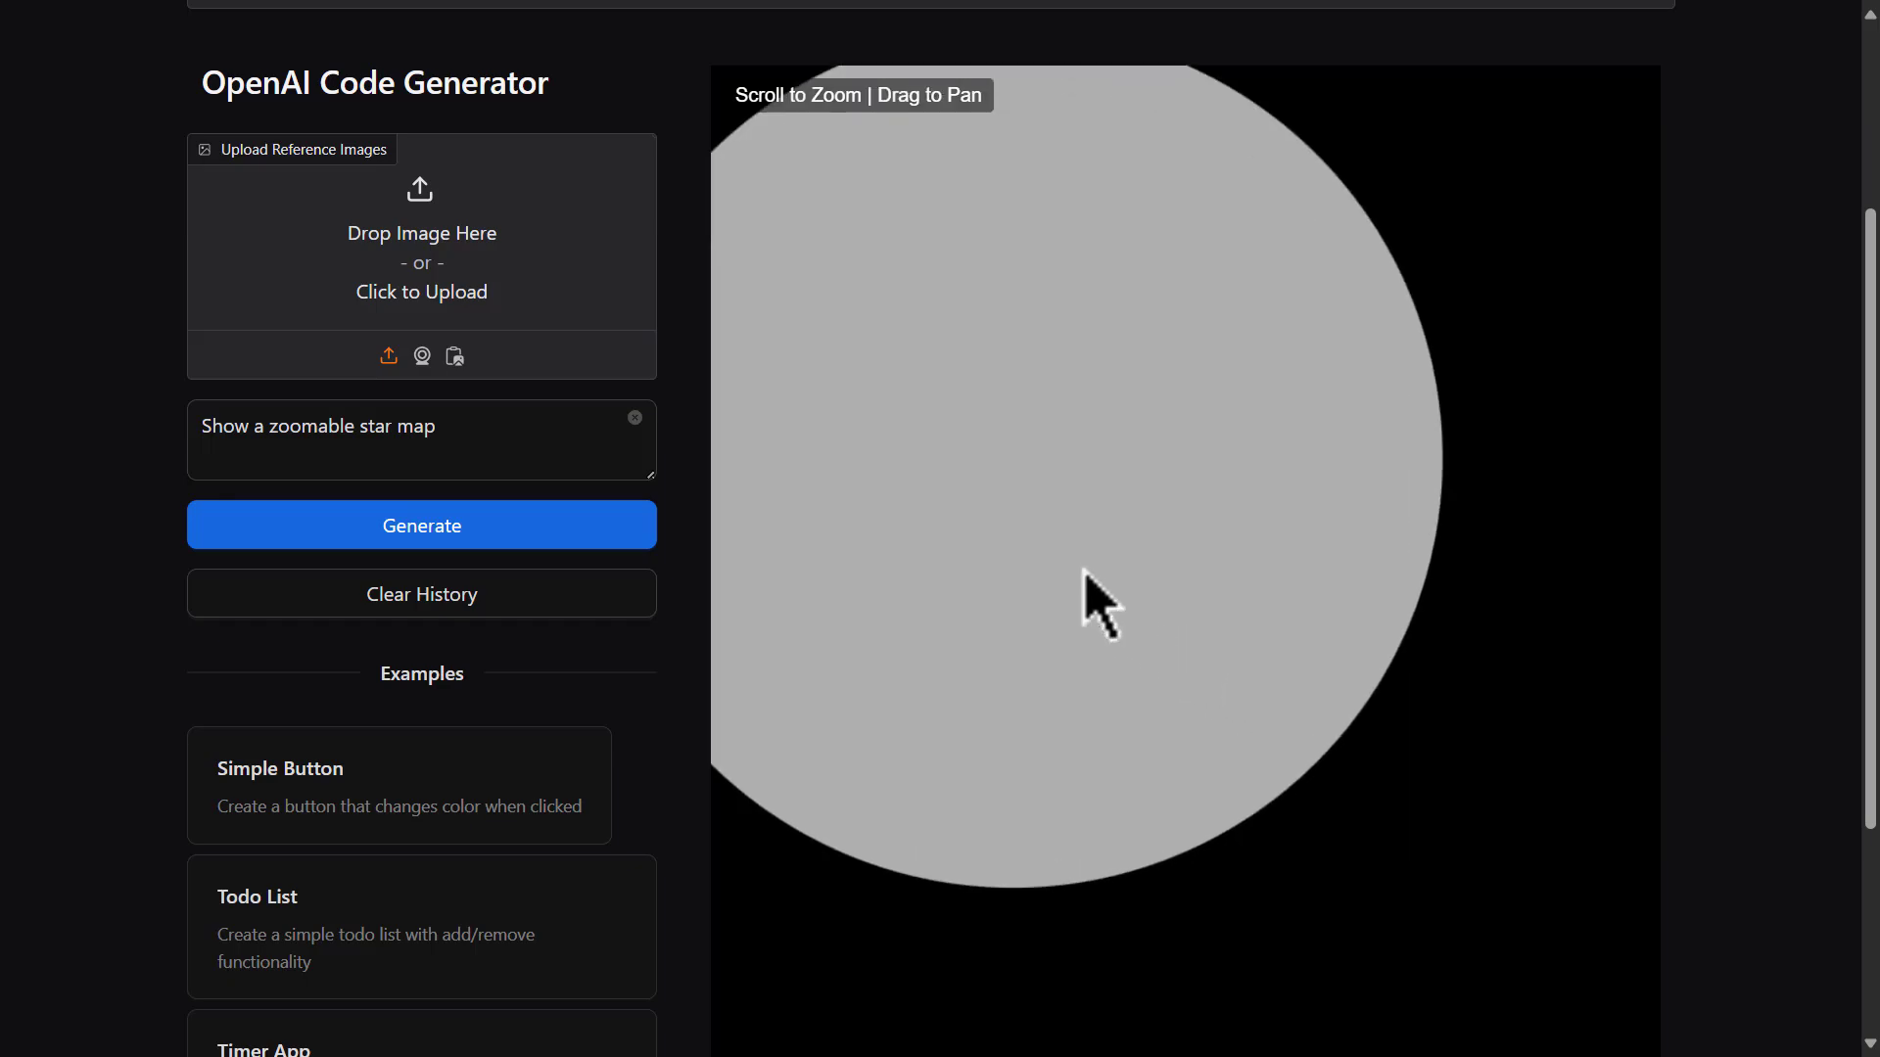
left_click_drag(1083, 570, 1316, 661)
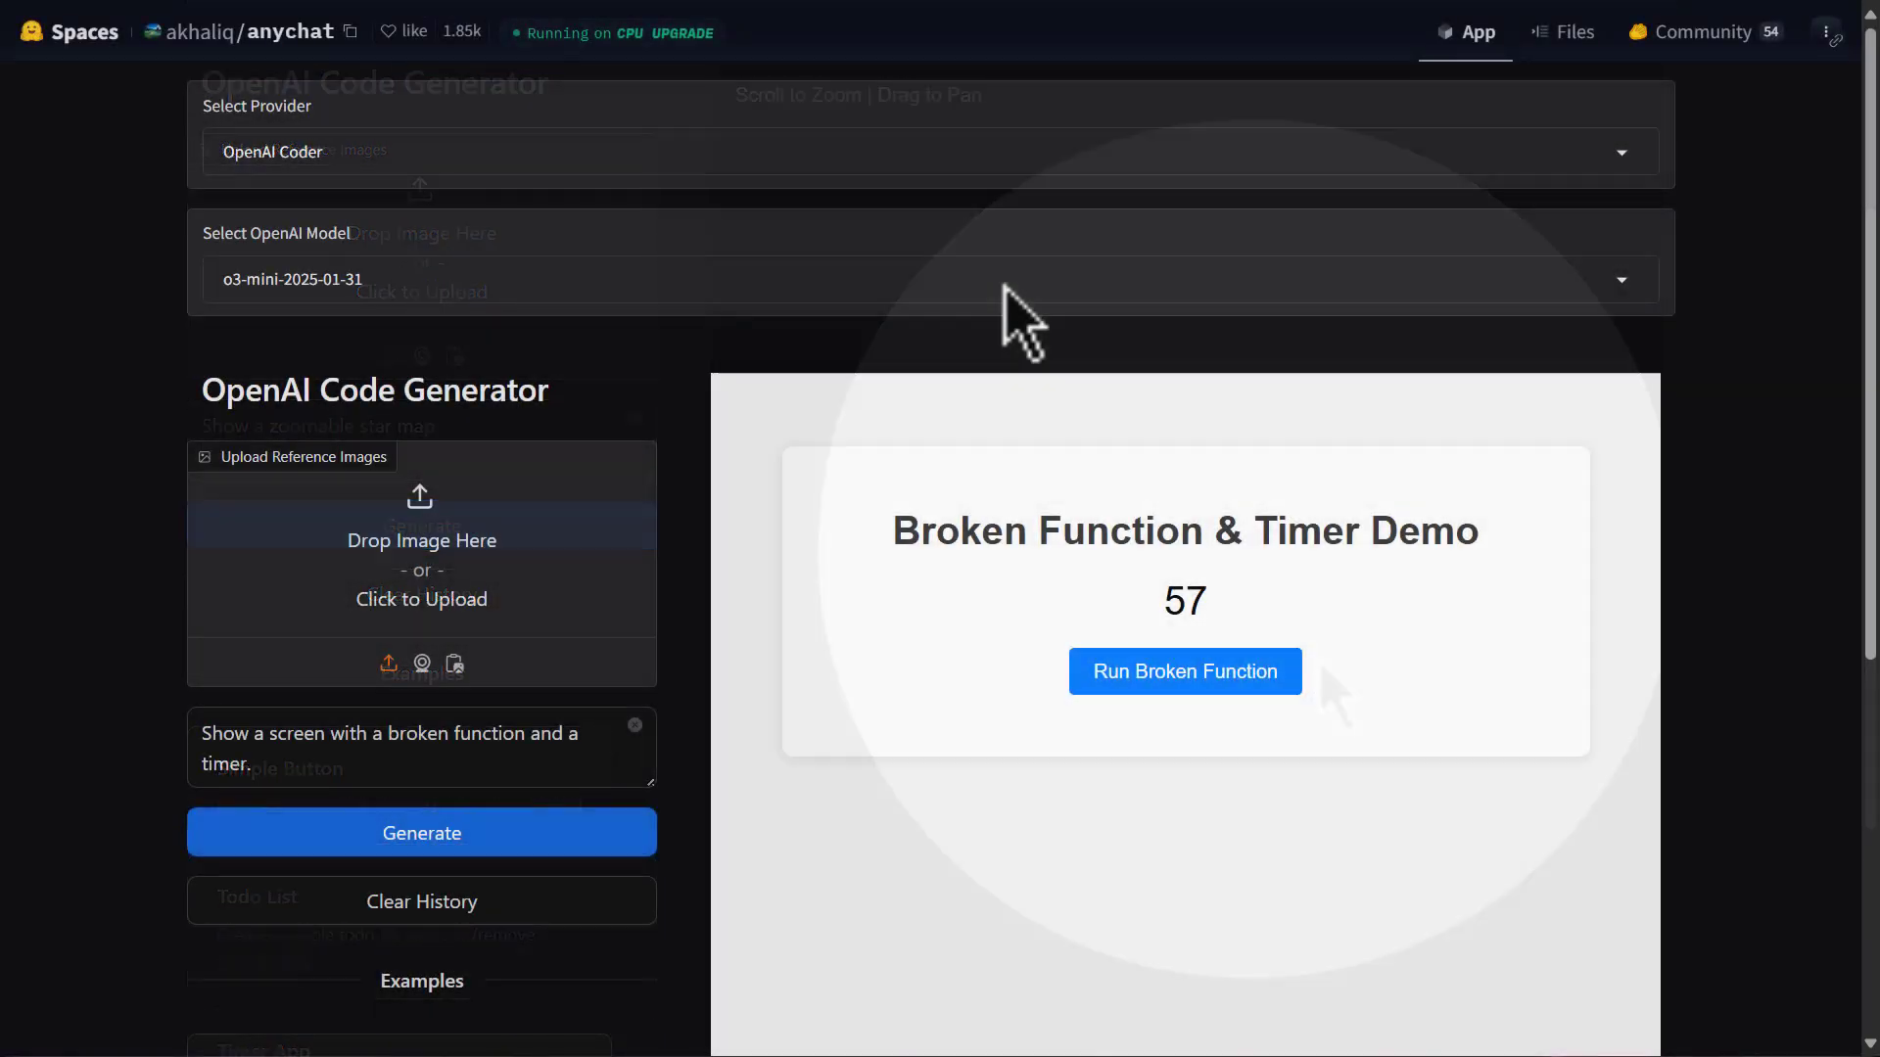
Deselect the prompt text and run the timer demo's broken function to show its error
key("ctrl+a")
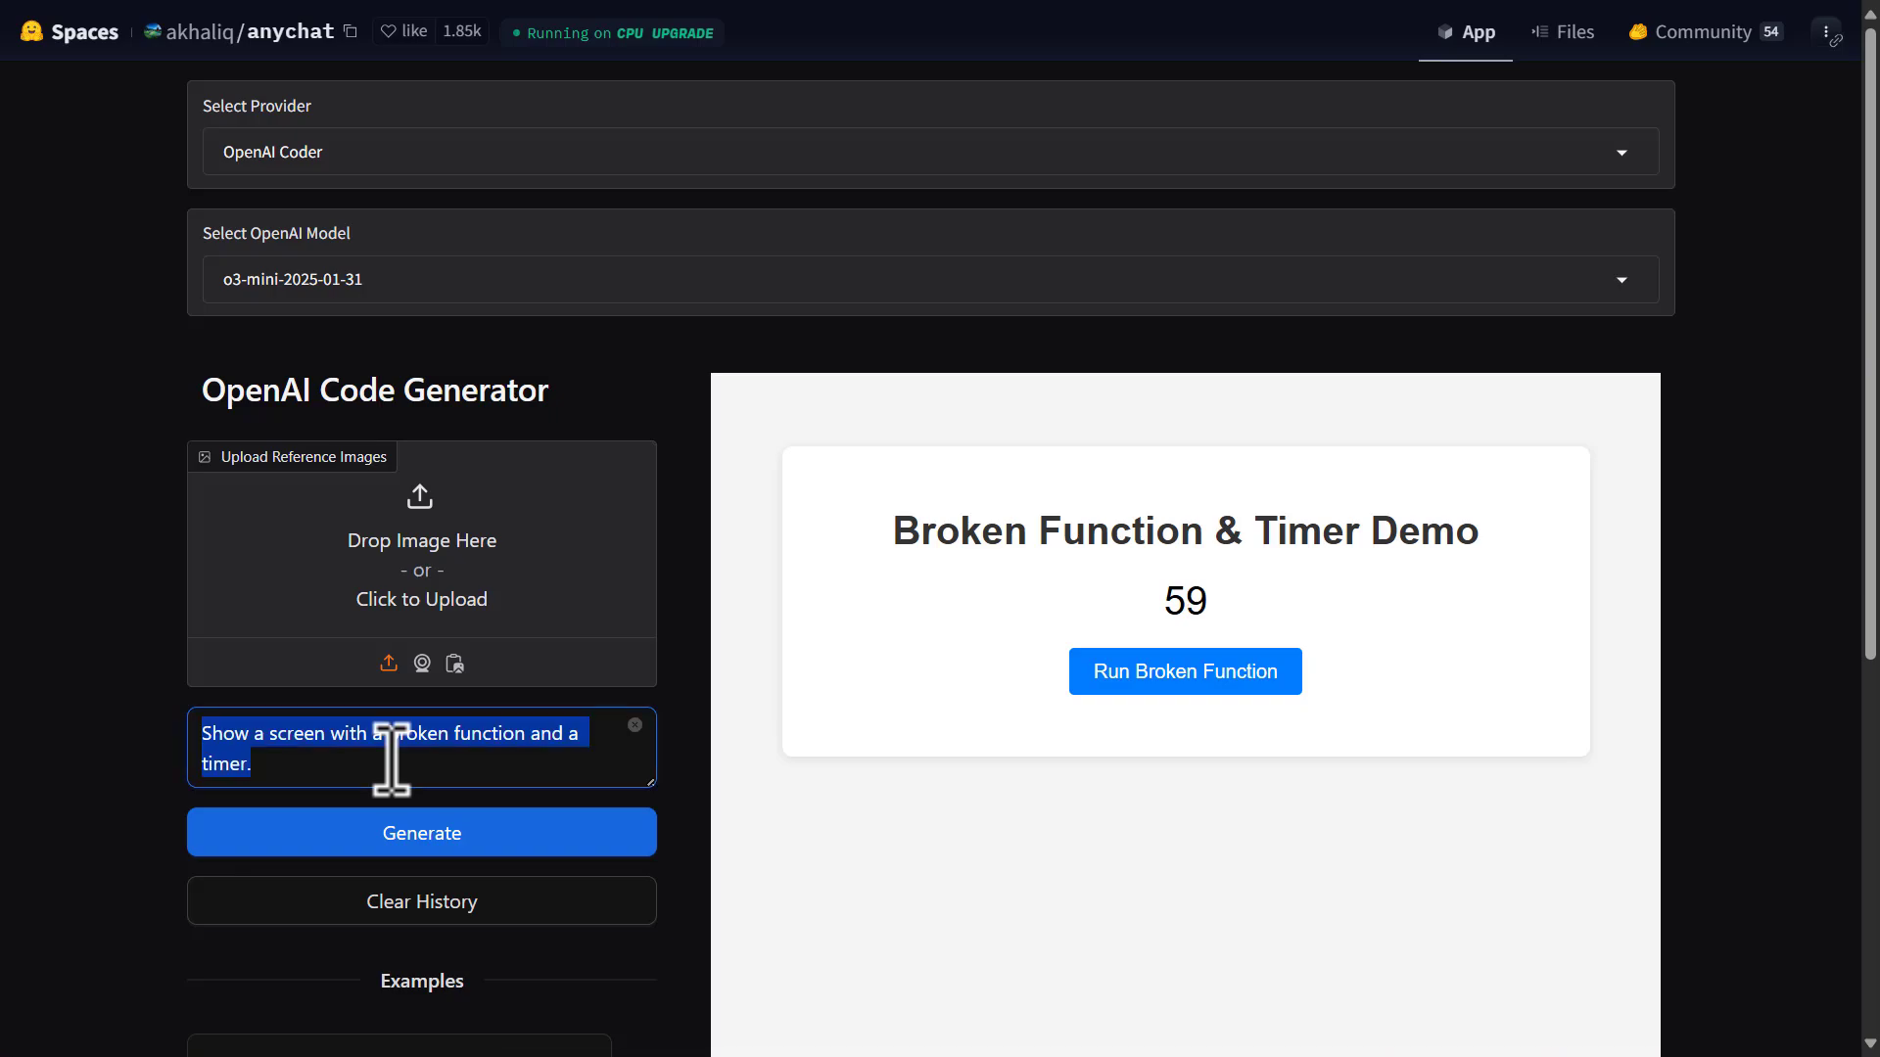
key("Right")
scroll(1367, 308, "down", 3)
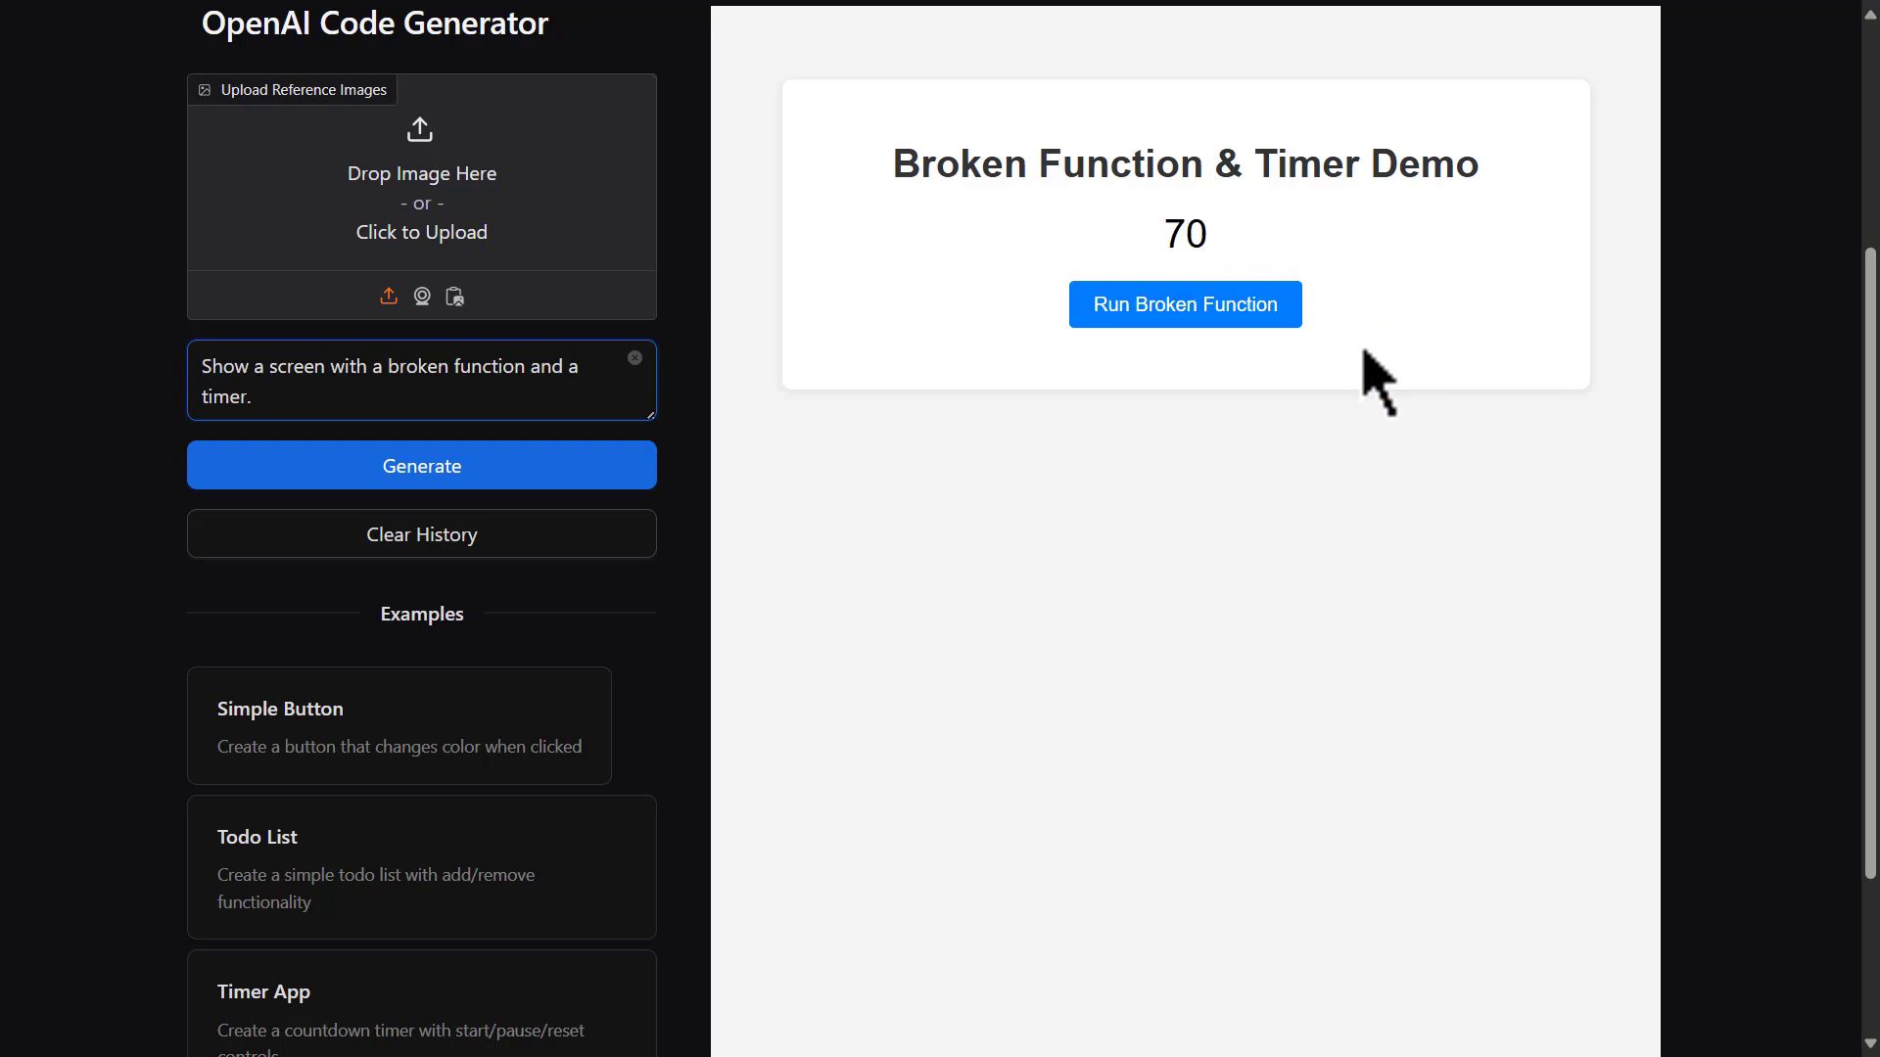
left_click(1176, 326)
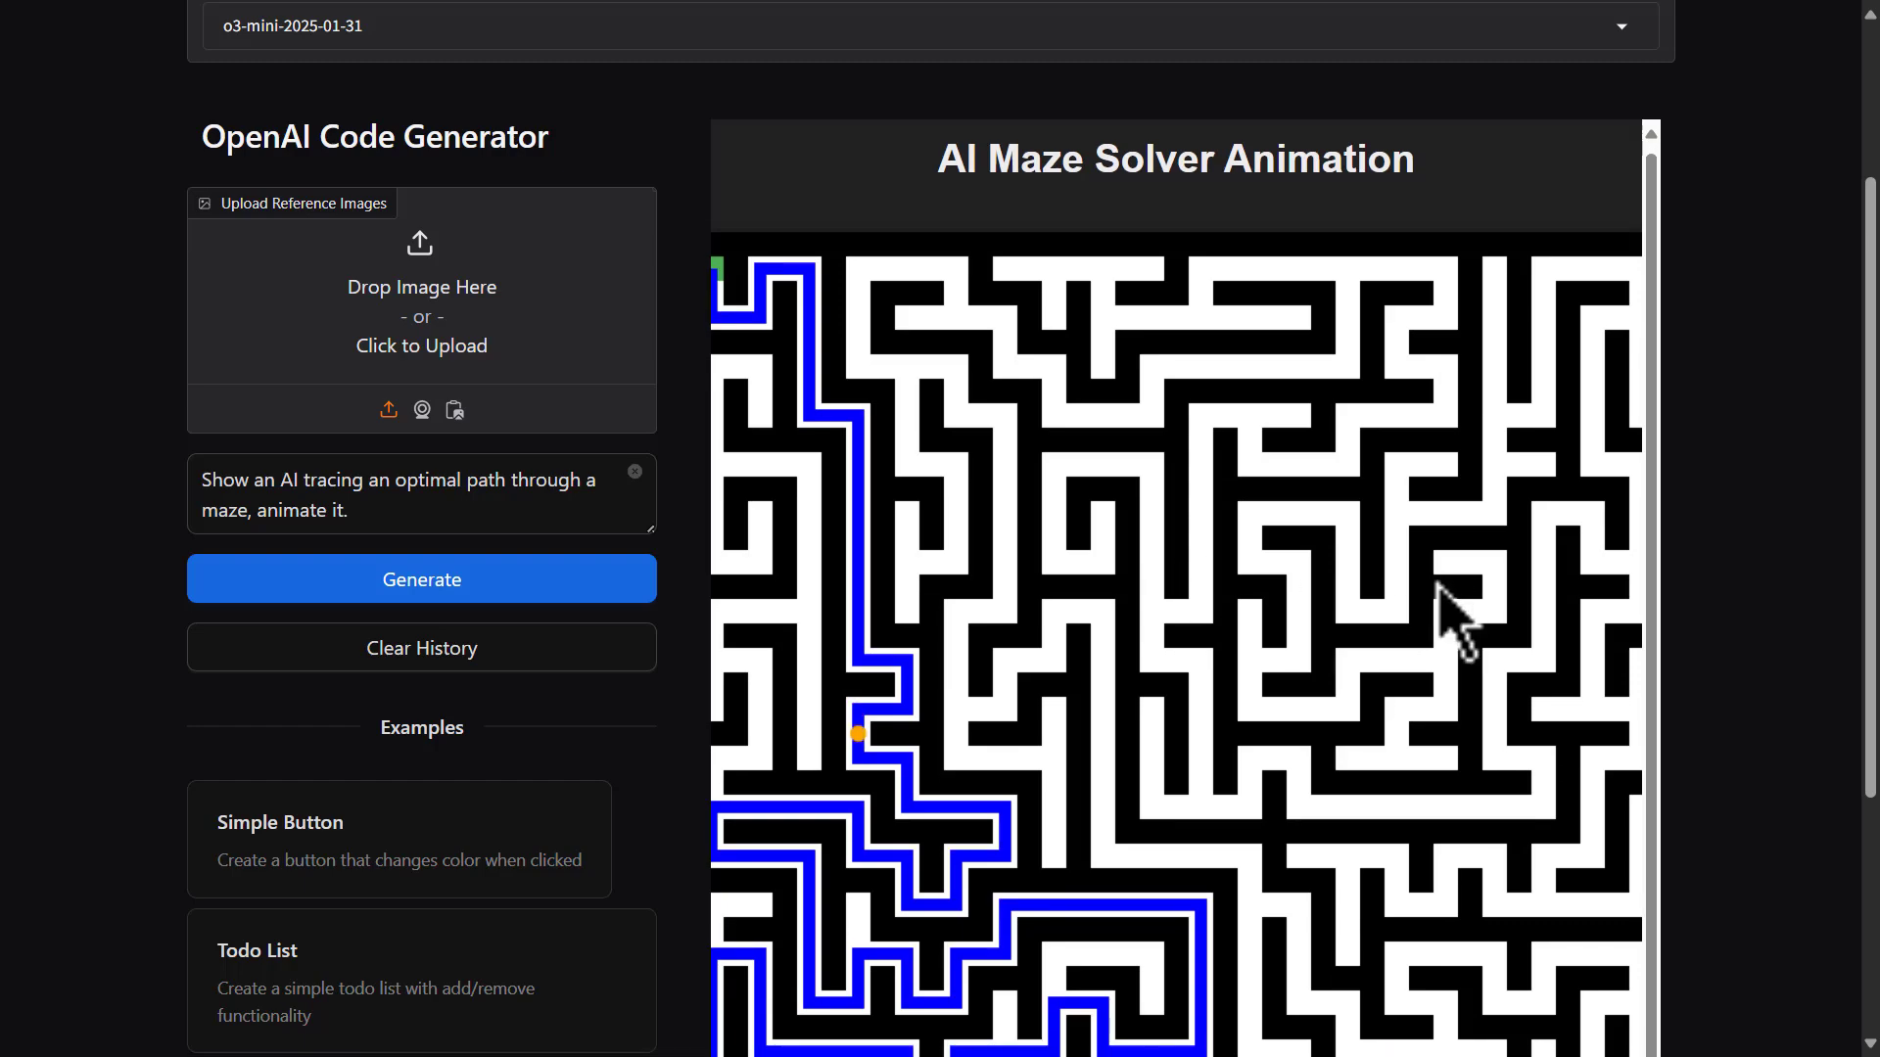
scroll(1439, 618, "down", 1)
scroll(946, 742, "down", 2)
scroll(957, 756, "down", 2)
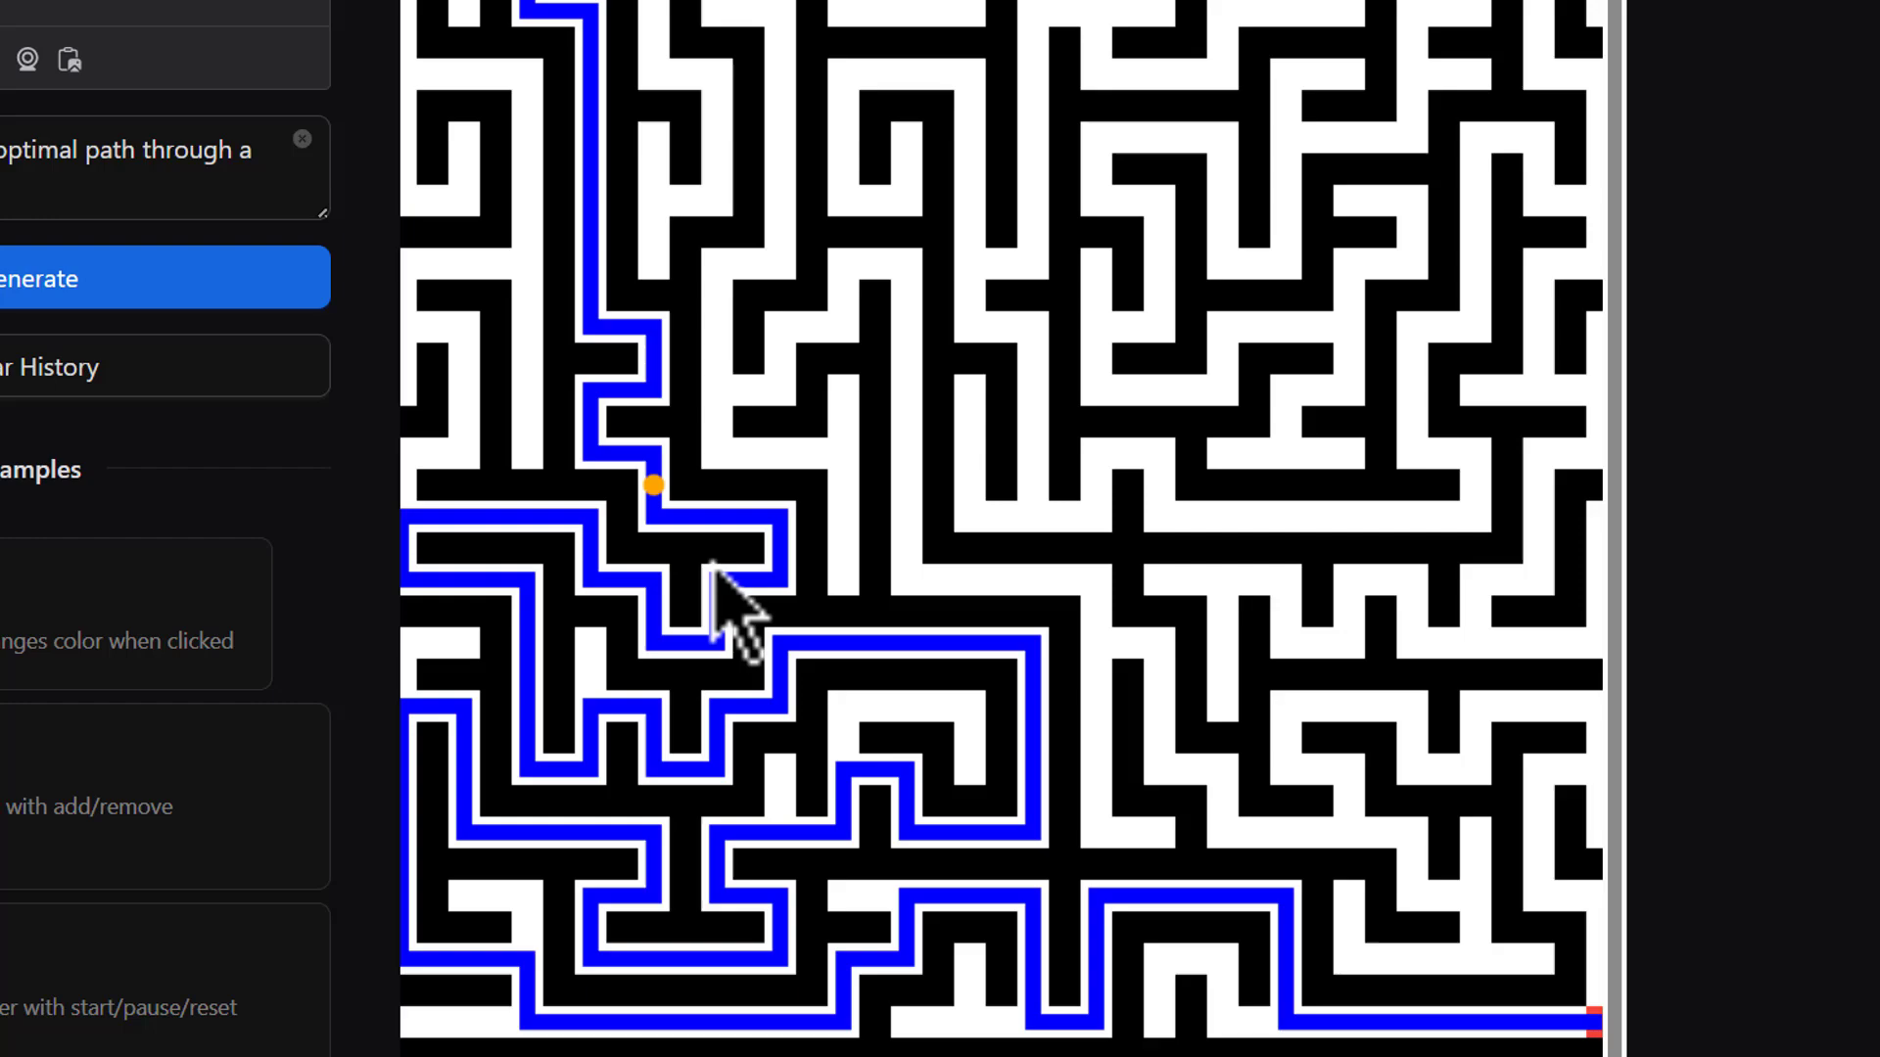
scroll(719, 588, "up", 1)
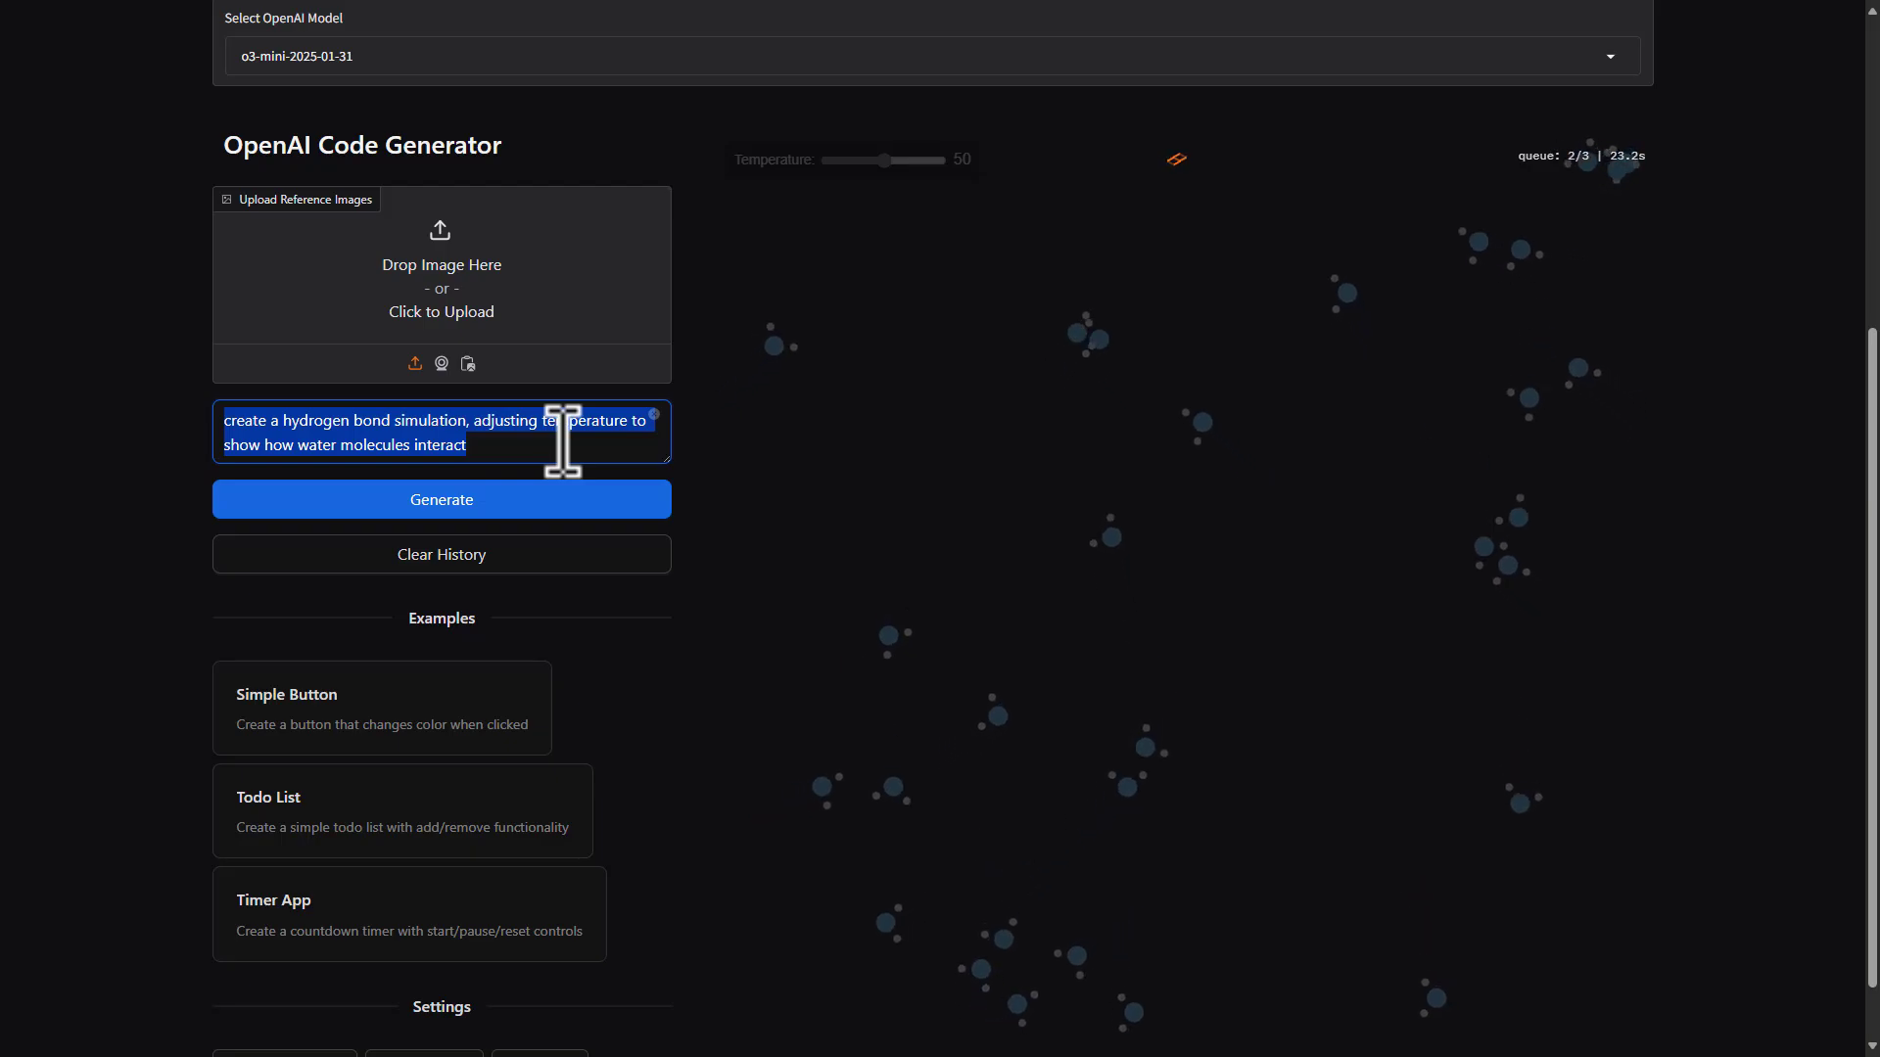
scroll(901, 119, "down", 1)
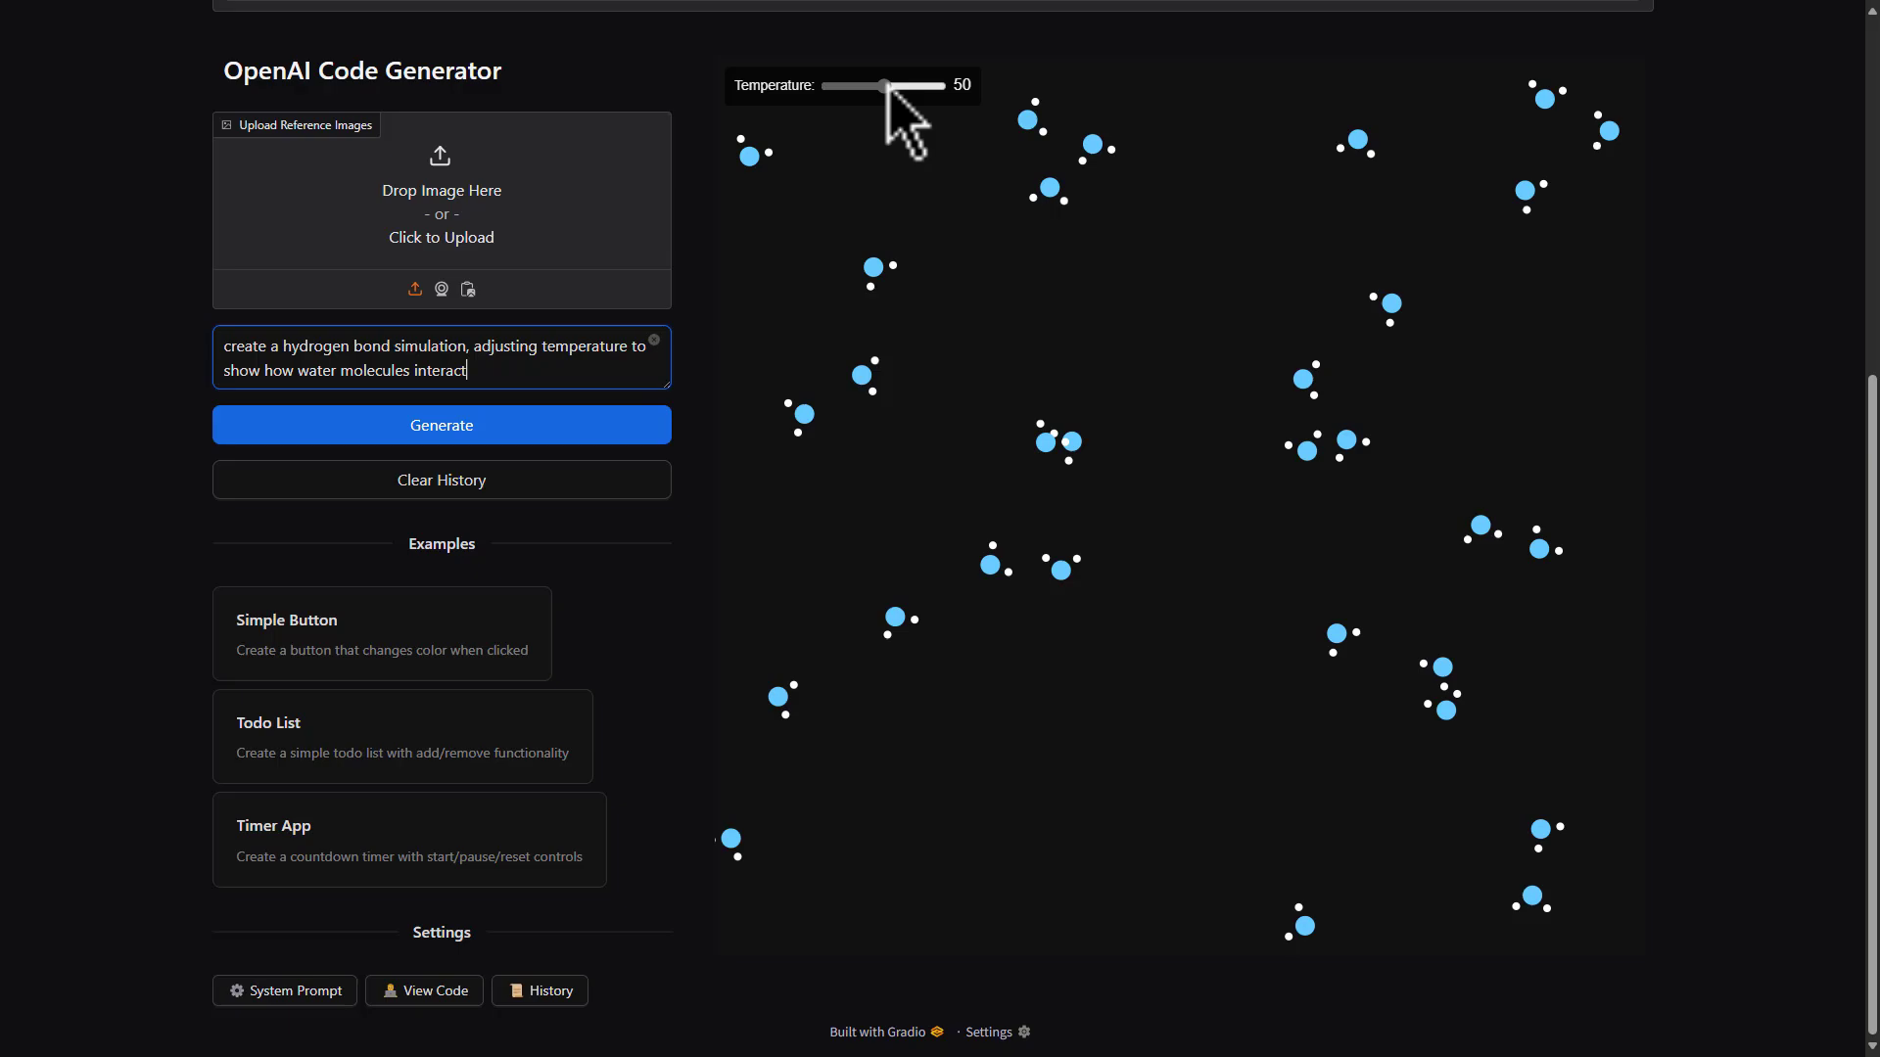
Slide the hydrogen bond simulation's temperature down to 0, then up to 100
left_click_drag(886, 85, 826, 89)
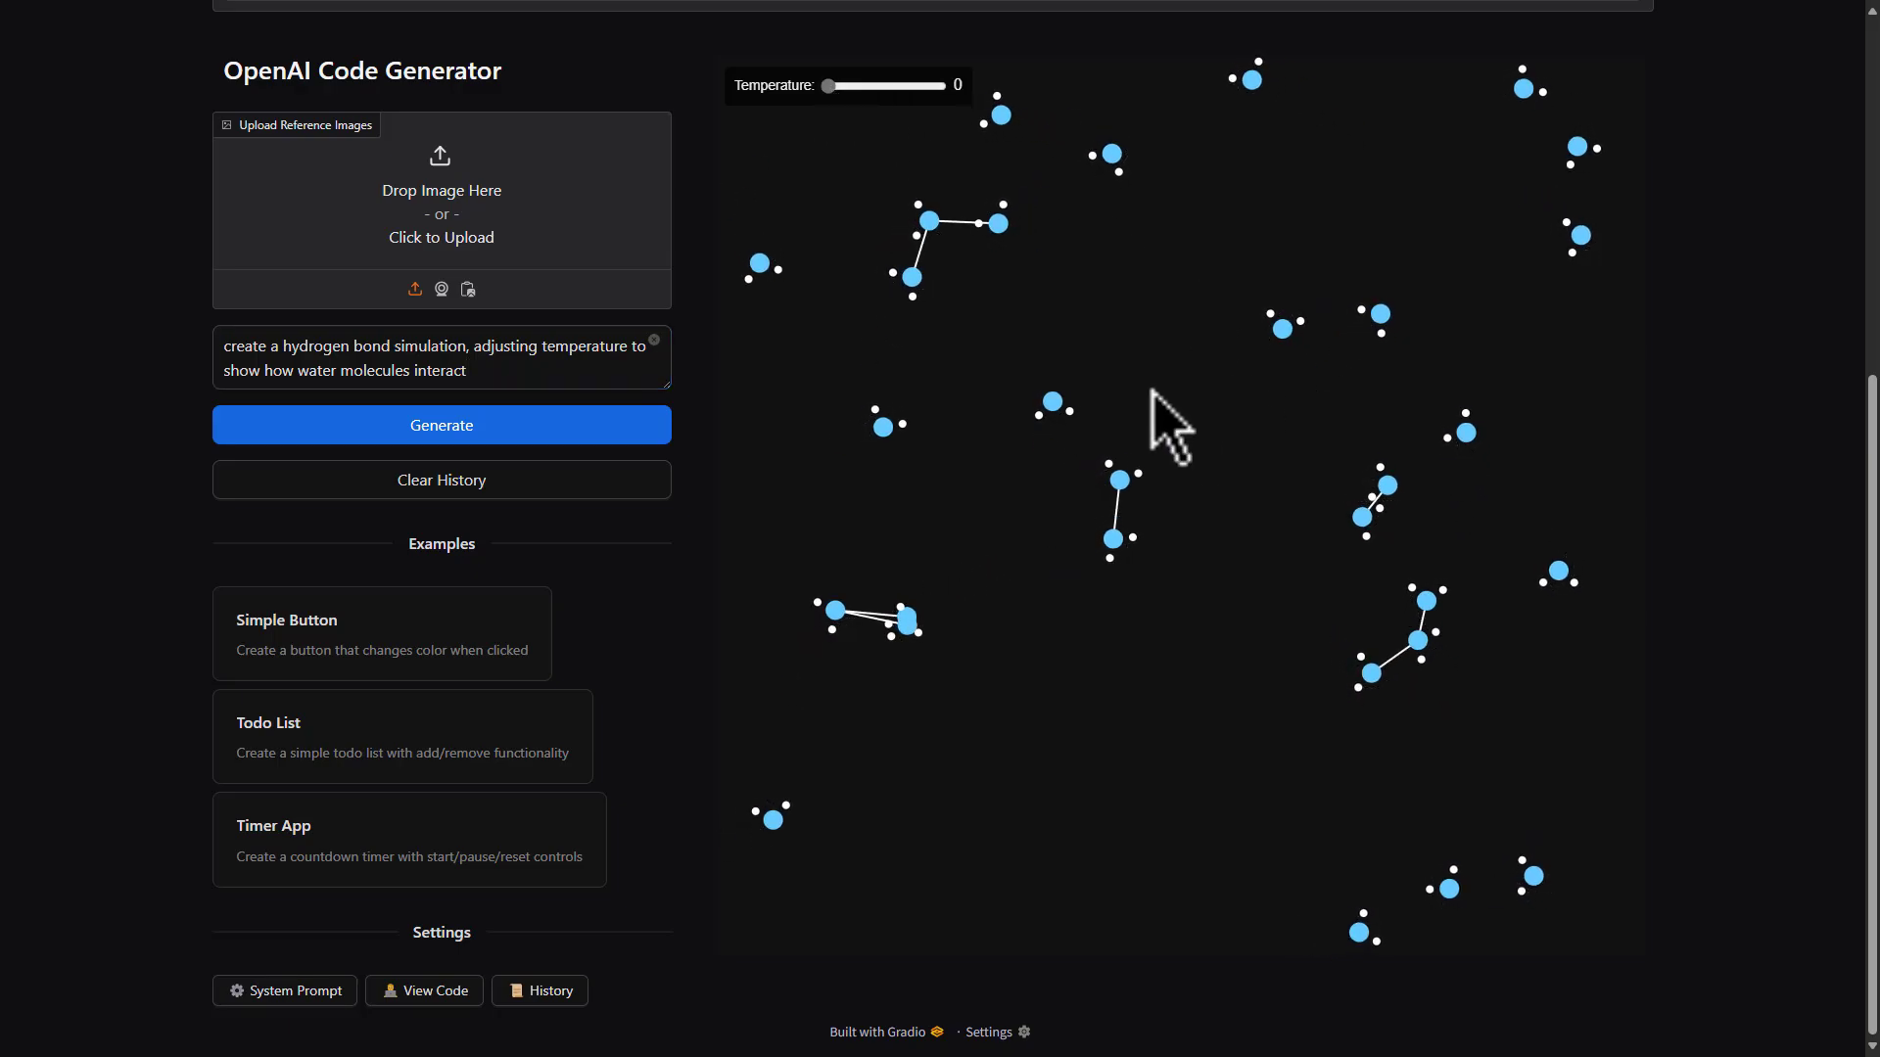
left_click_drag(833, 88, 956, 127)
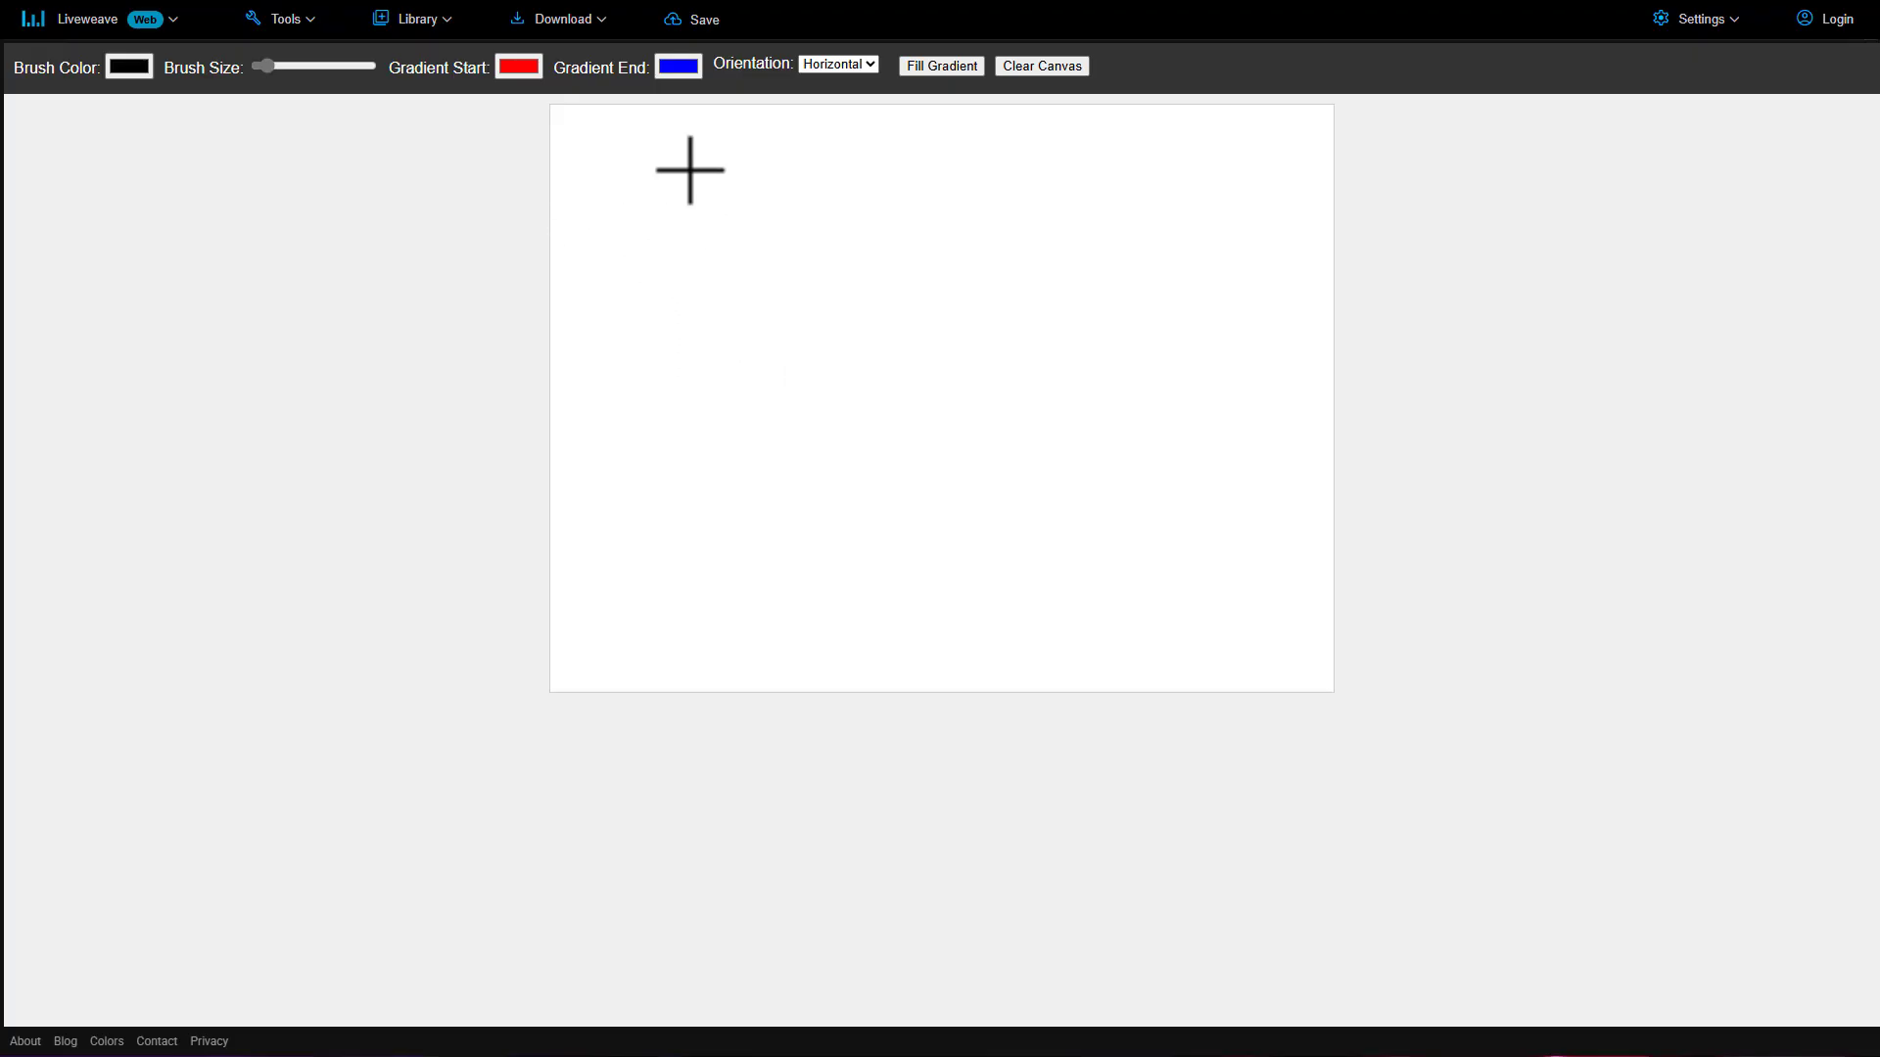
Draw a black Z stroke, then switch the brush to green and paint an S-curve
left_click_drag(669, 185, 1204, 336)
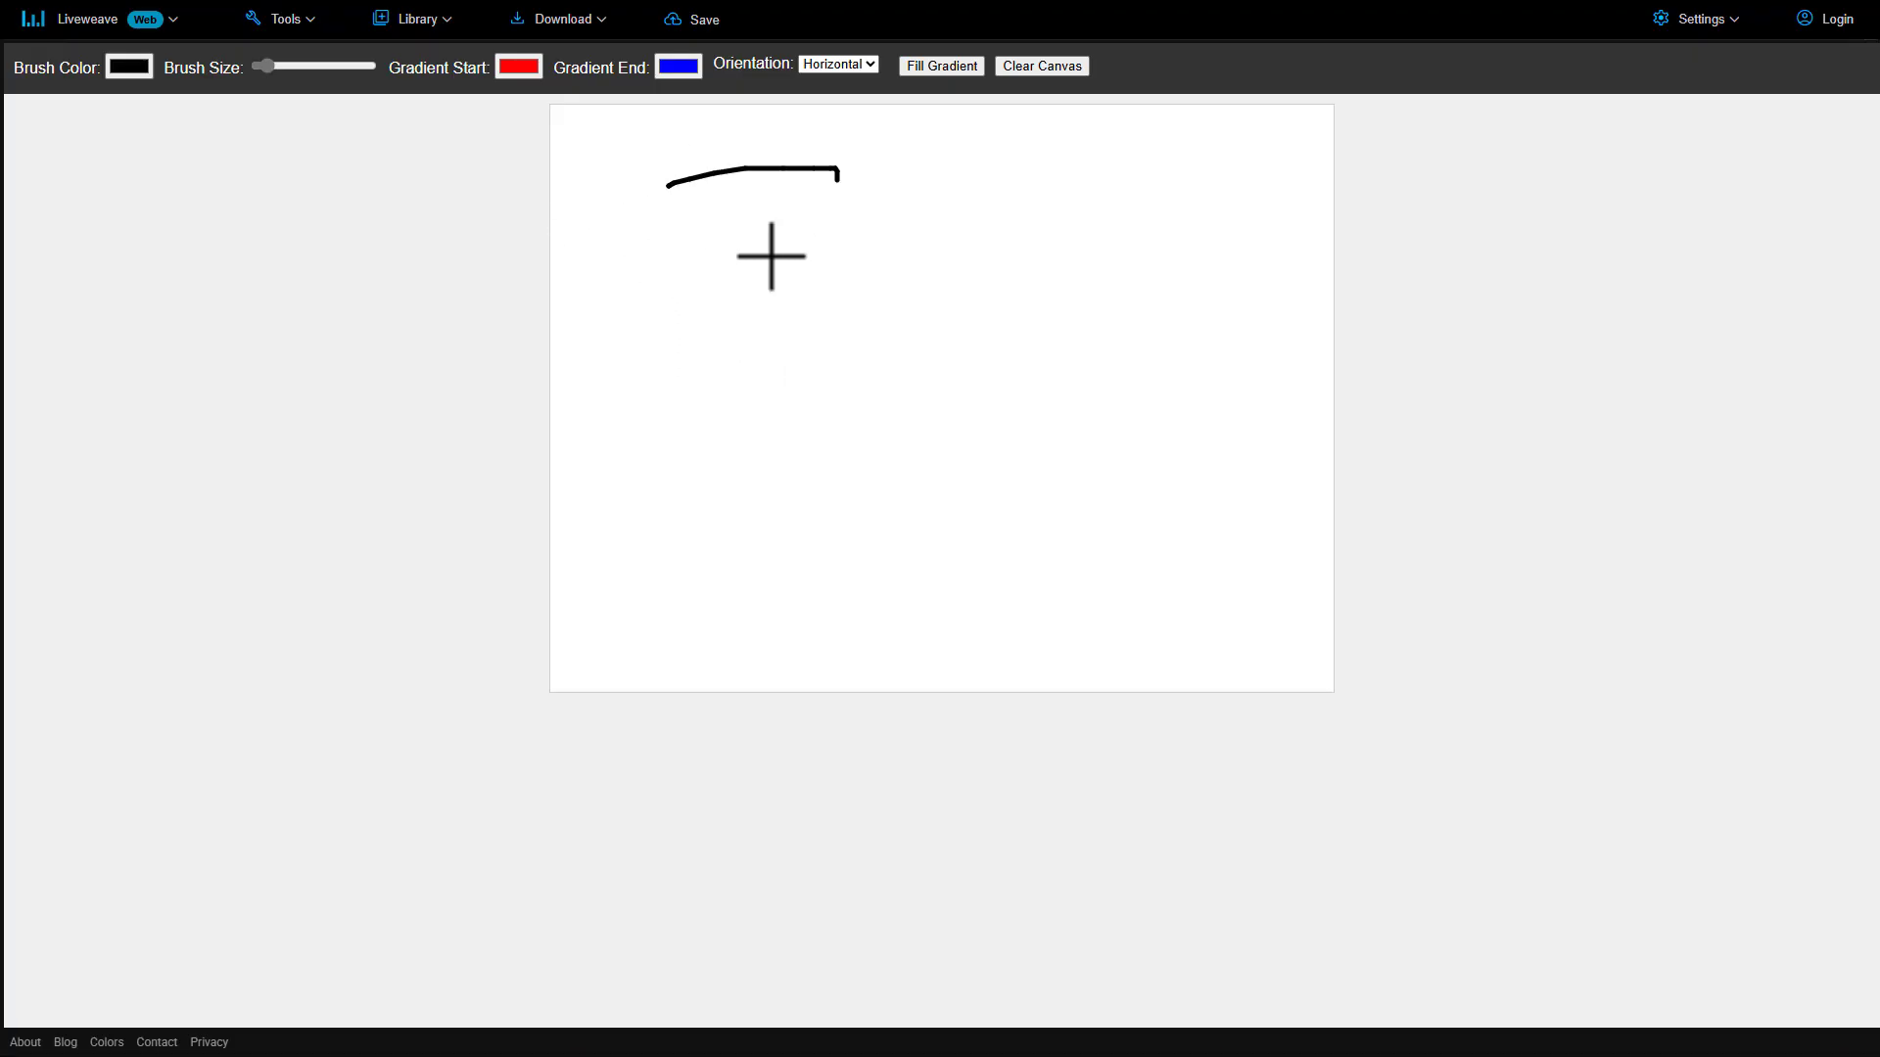
left_click(524, 68)
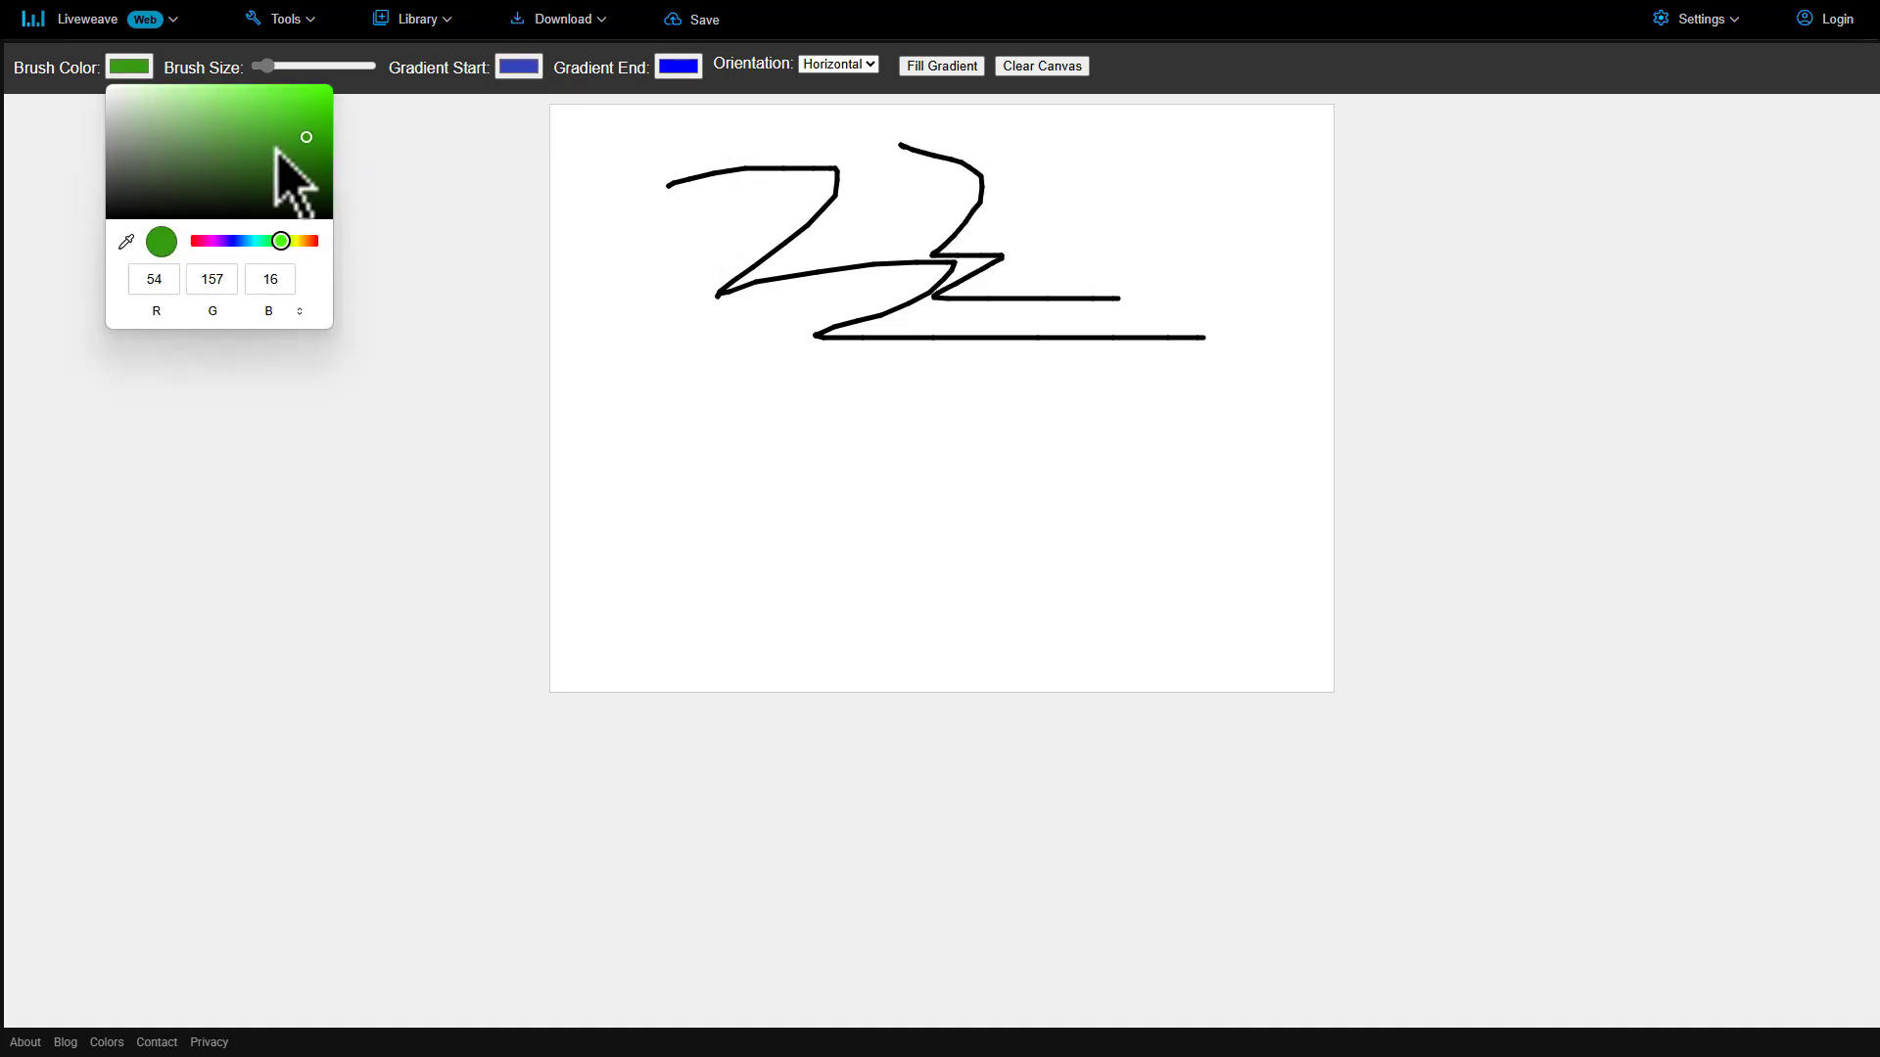
left_click_drag(275, 176, 308, 97)
left_click_drag(737, 187, 1031, 479)
left_click_drag(629, 242, 690, 293)
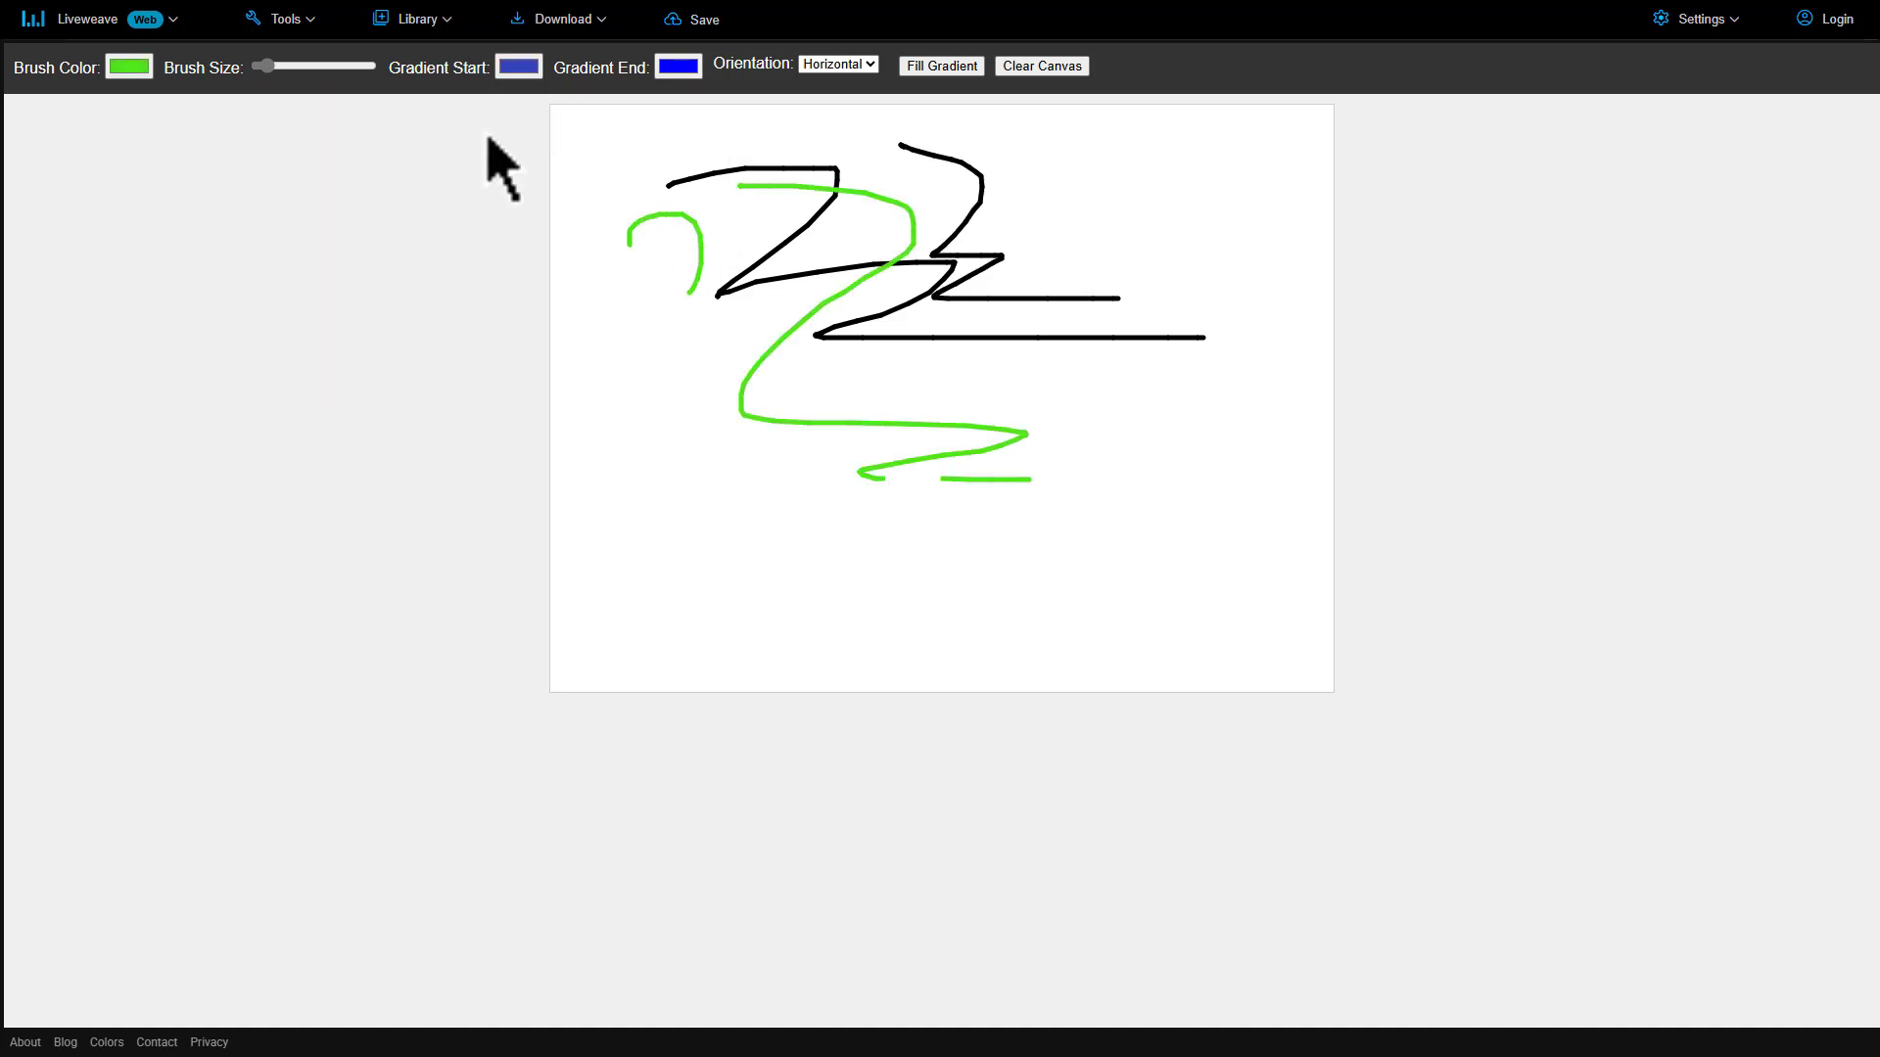
Fill the canvas with a vertical gradient, paint green curves, then clear the canvas
left_click(941, 64)
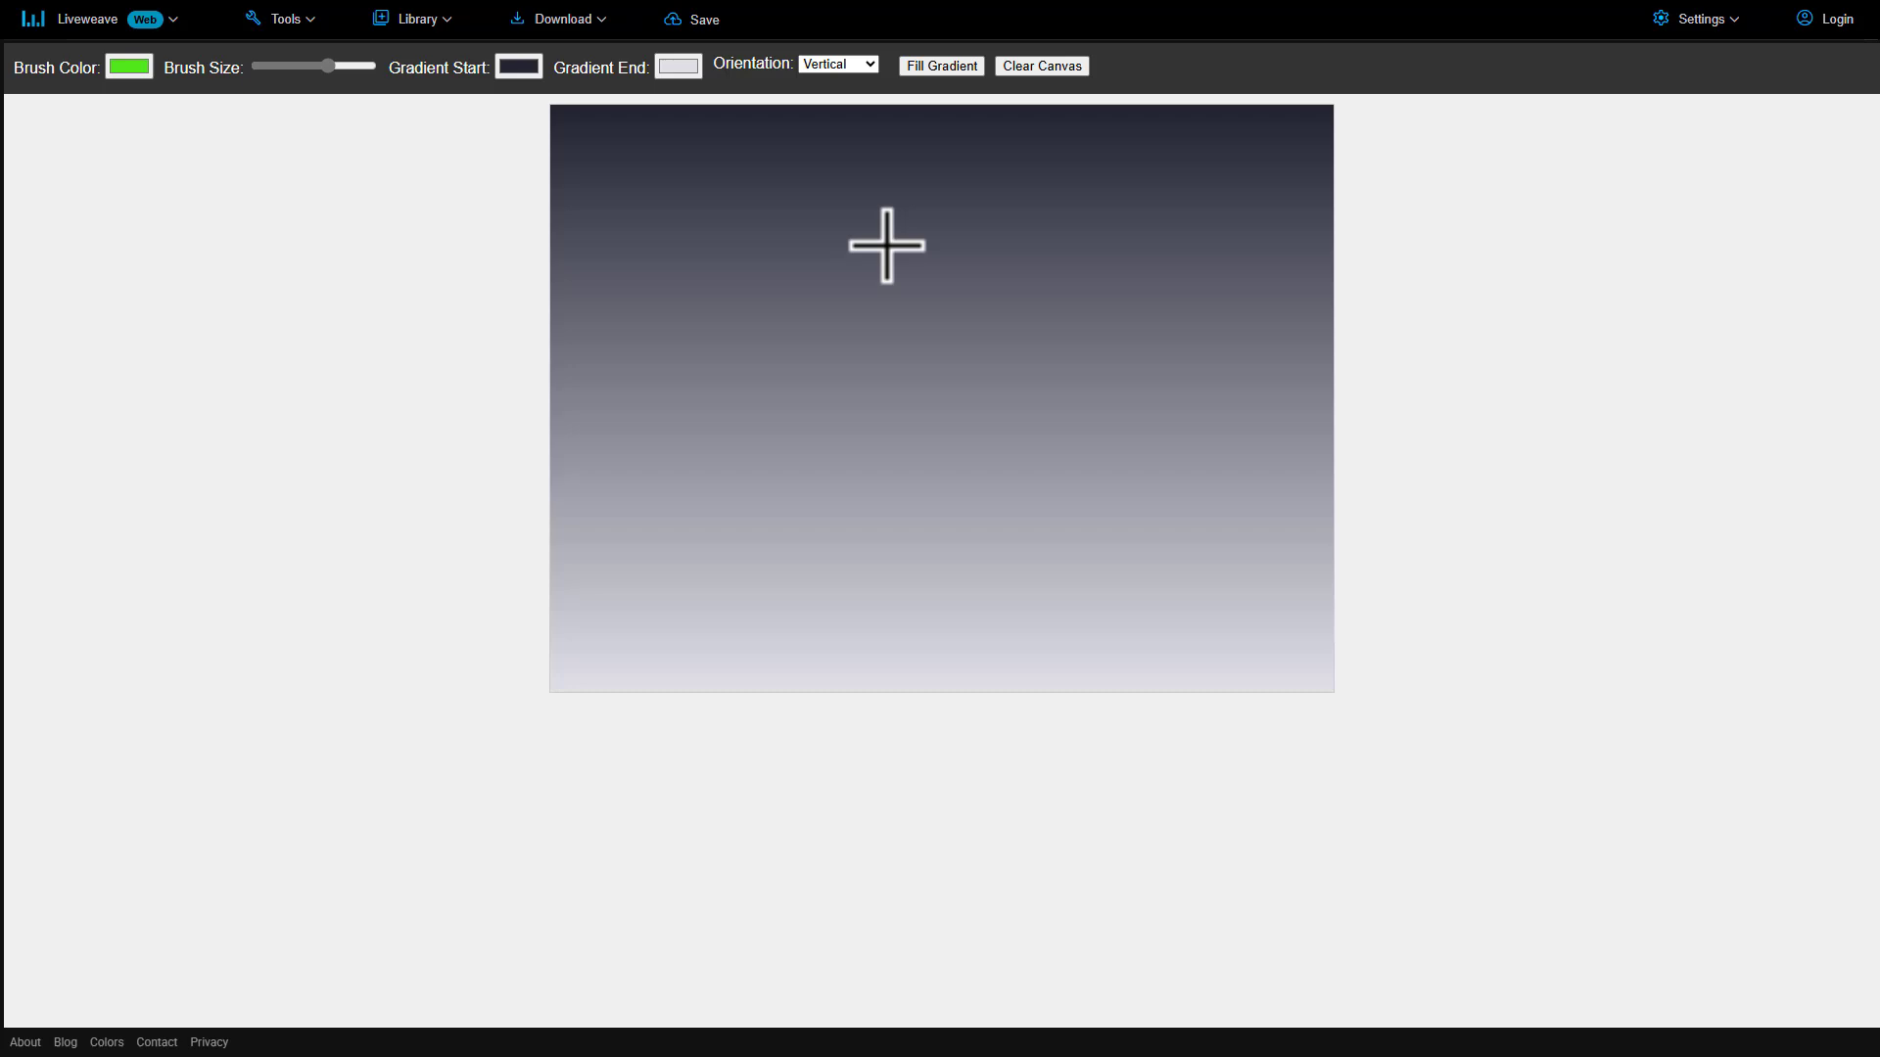
left_click_drag(961, 221, 940, 473)
mouse_move(1039, 394)
left_mouse_down()
mouse_move(1042, 303)
mouse_move(1057, 524)
mouse_move(1160, 594)
left_mouse_up()
left_click(1042, 66)
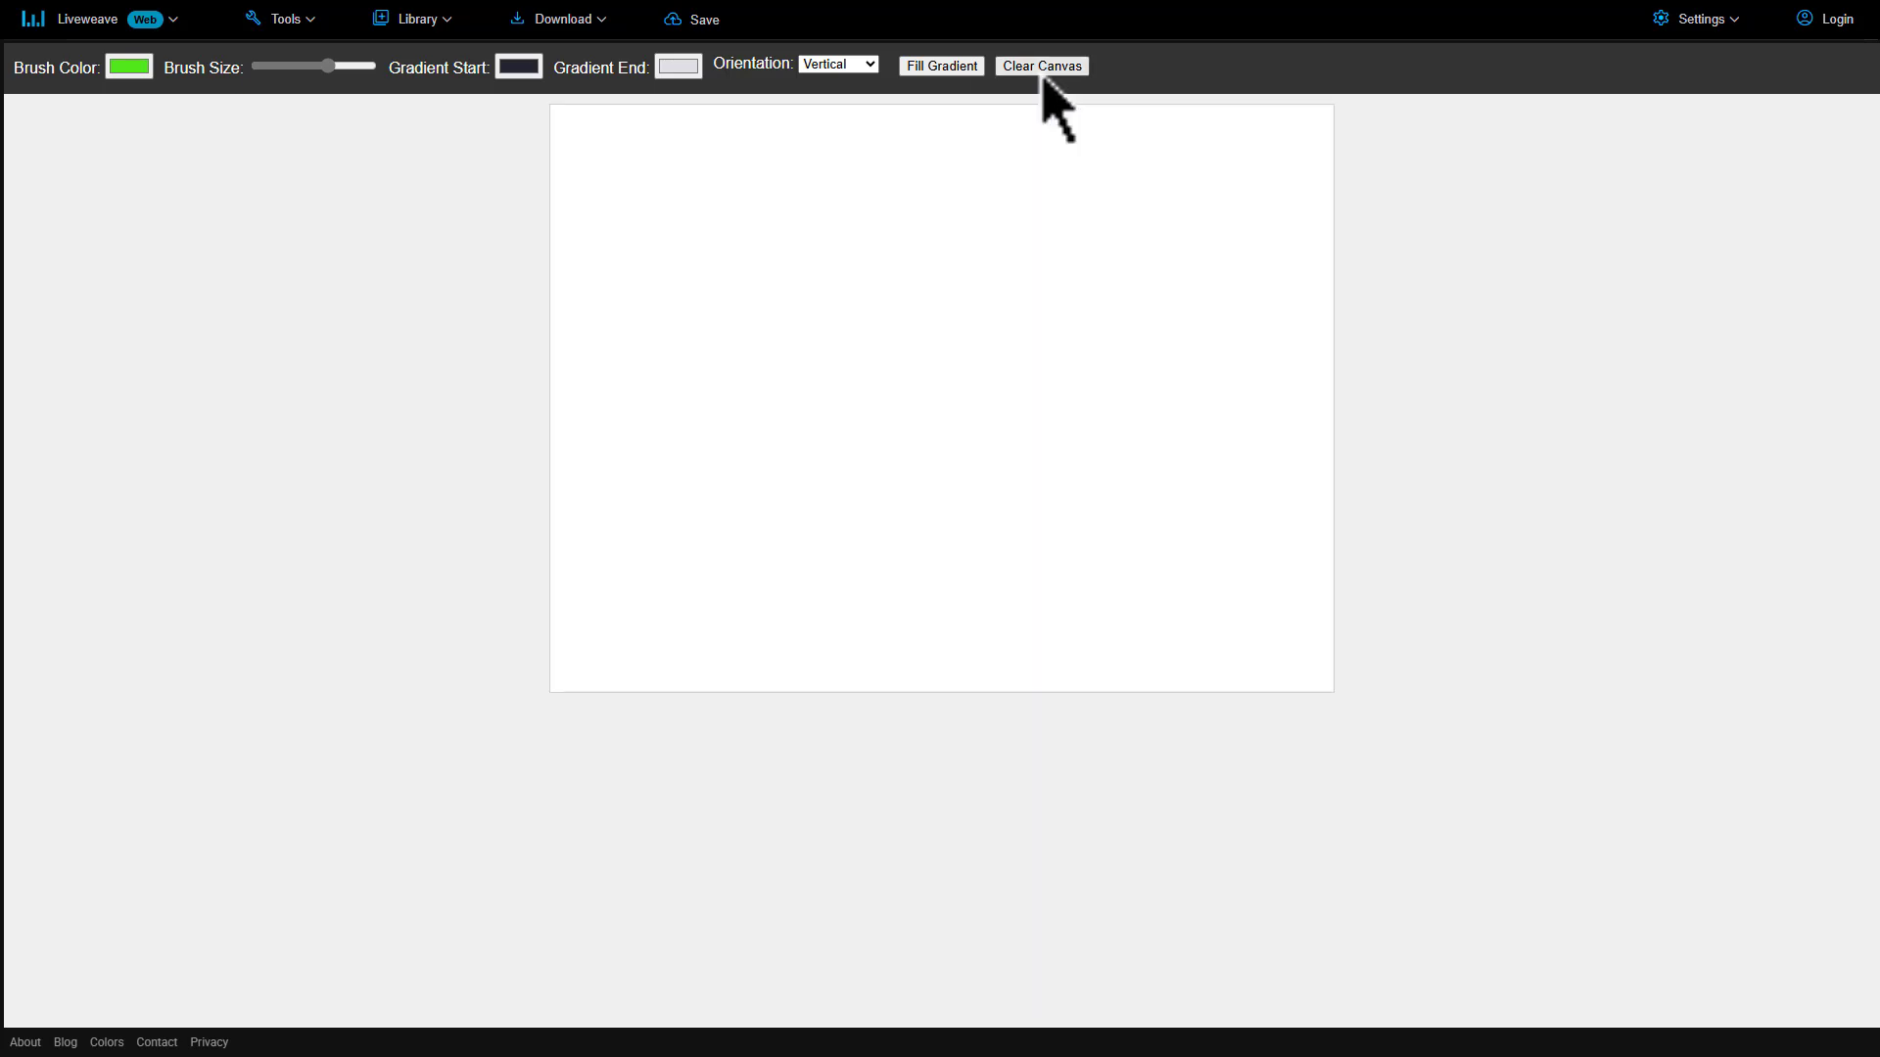
left_click_drag(915, 206, 974, 169)
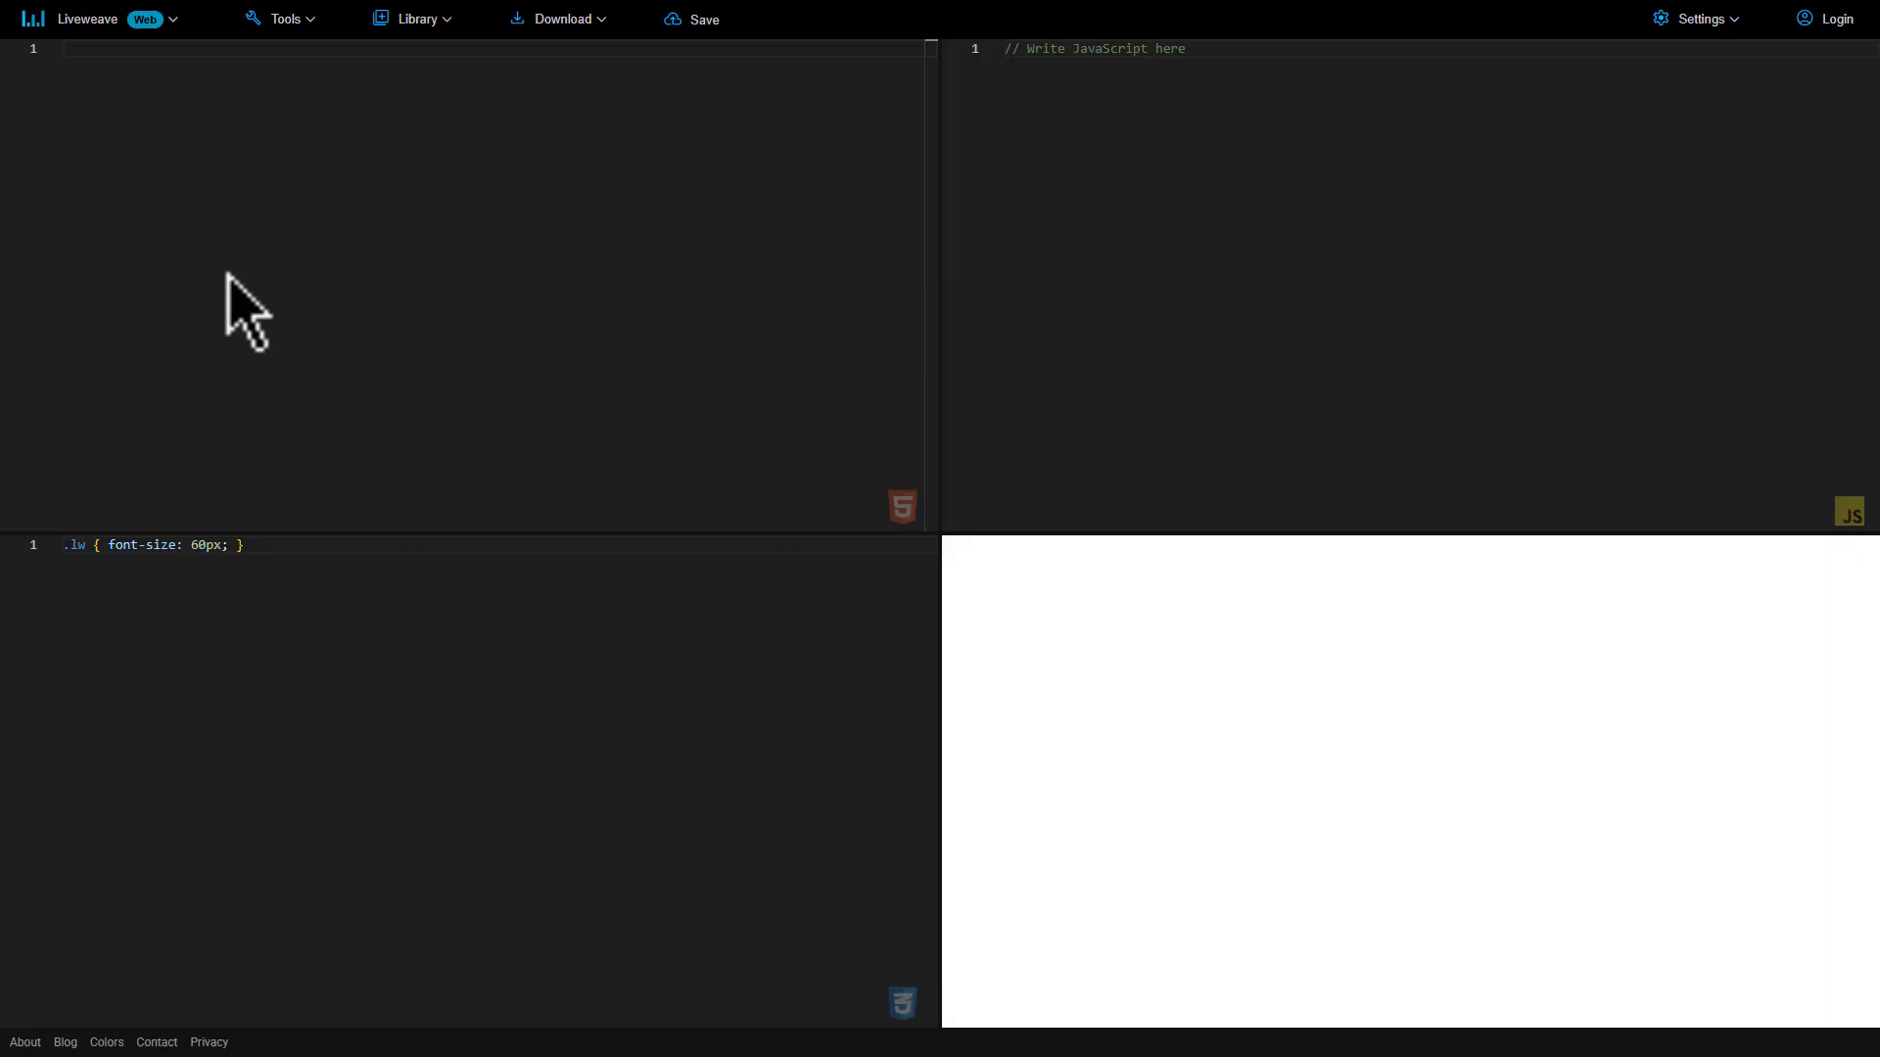
Paste the singularity demo, enlarge the preview, then start and restart the particle explosion
left_click(197, 168)
key("ctrl+v")
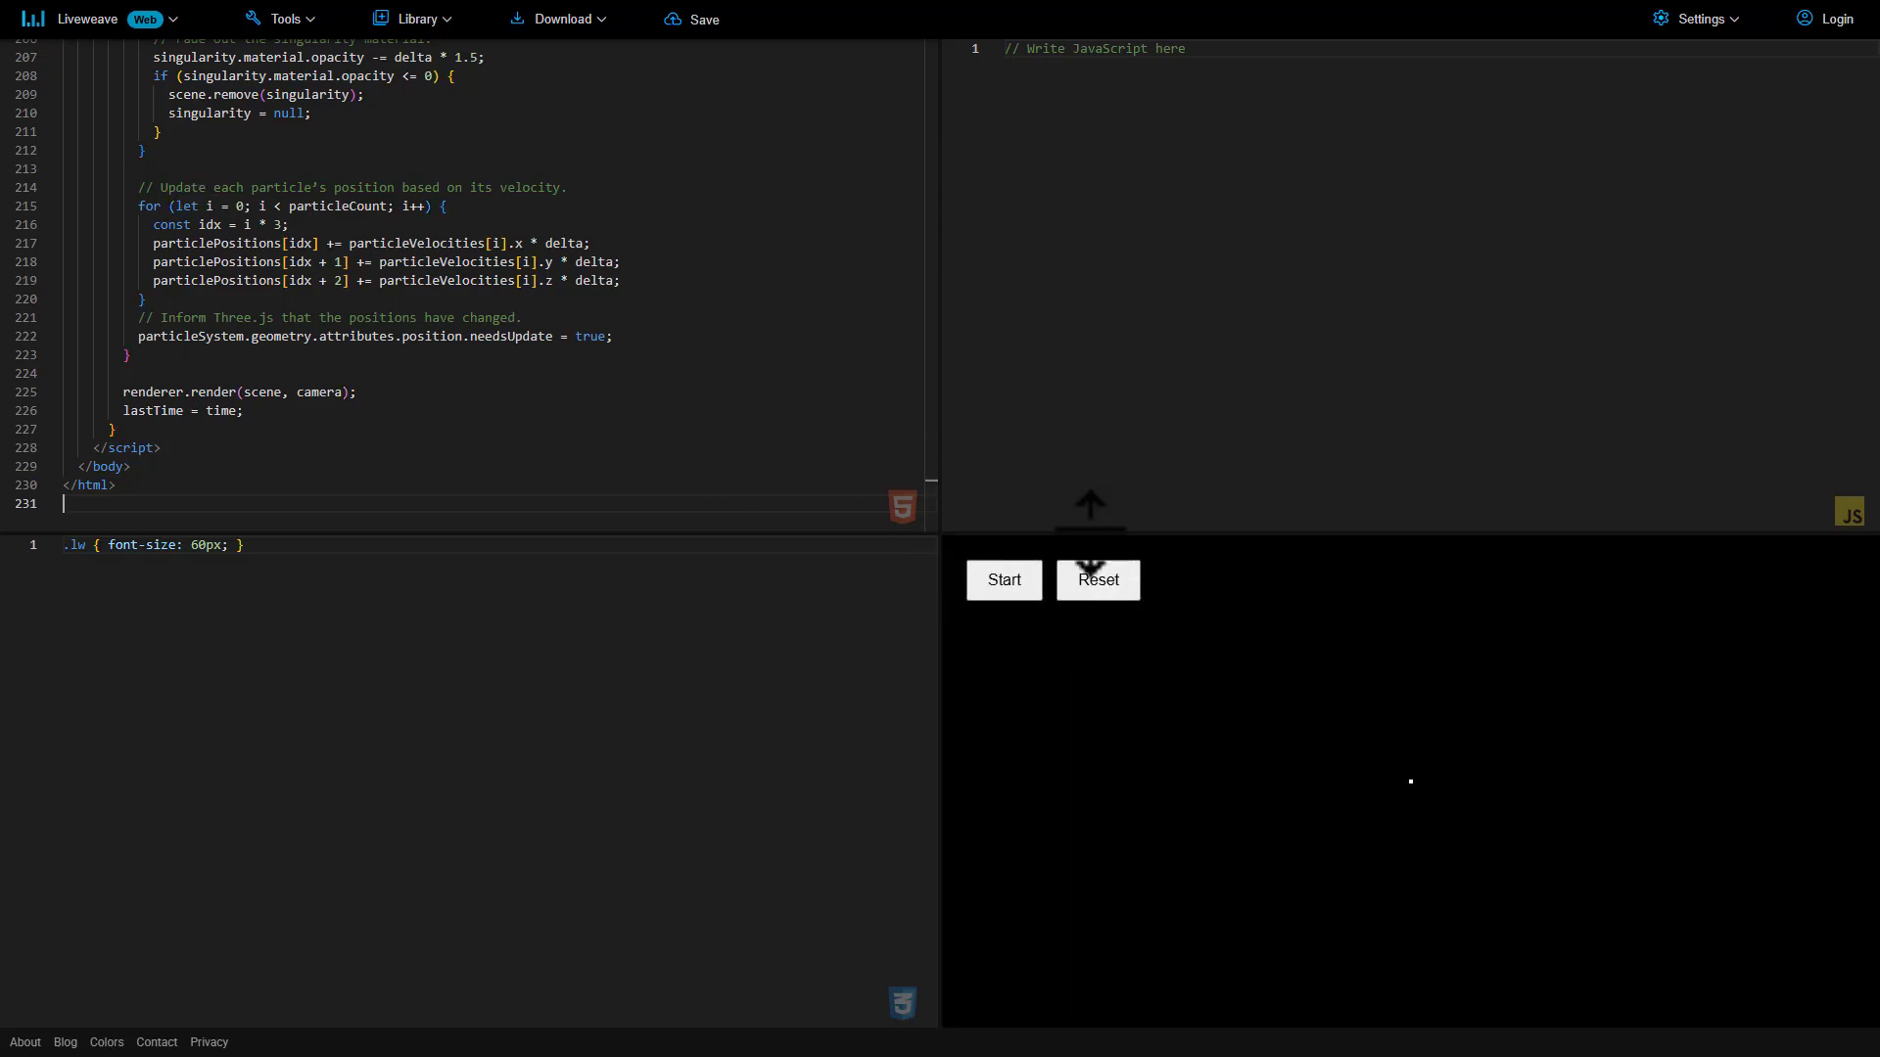
mouse_move(1035, 506)
left_mouse_down()
mouse_move(934, 85)
mouse_move(25, 92)
left_mouse_up()
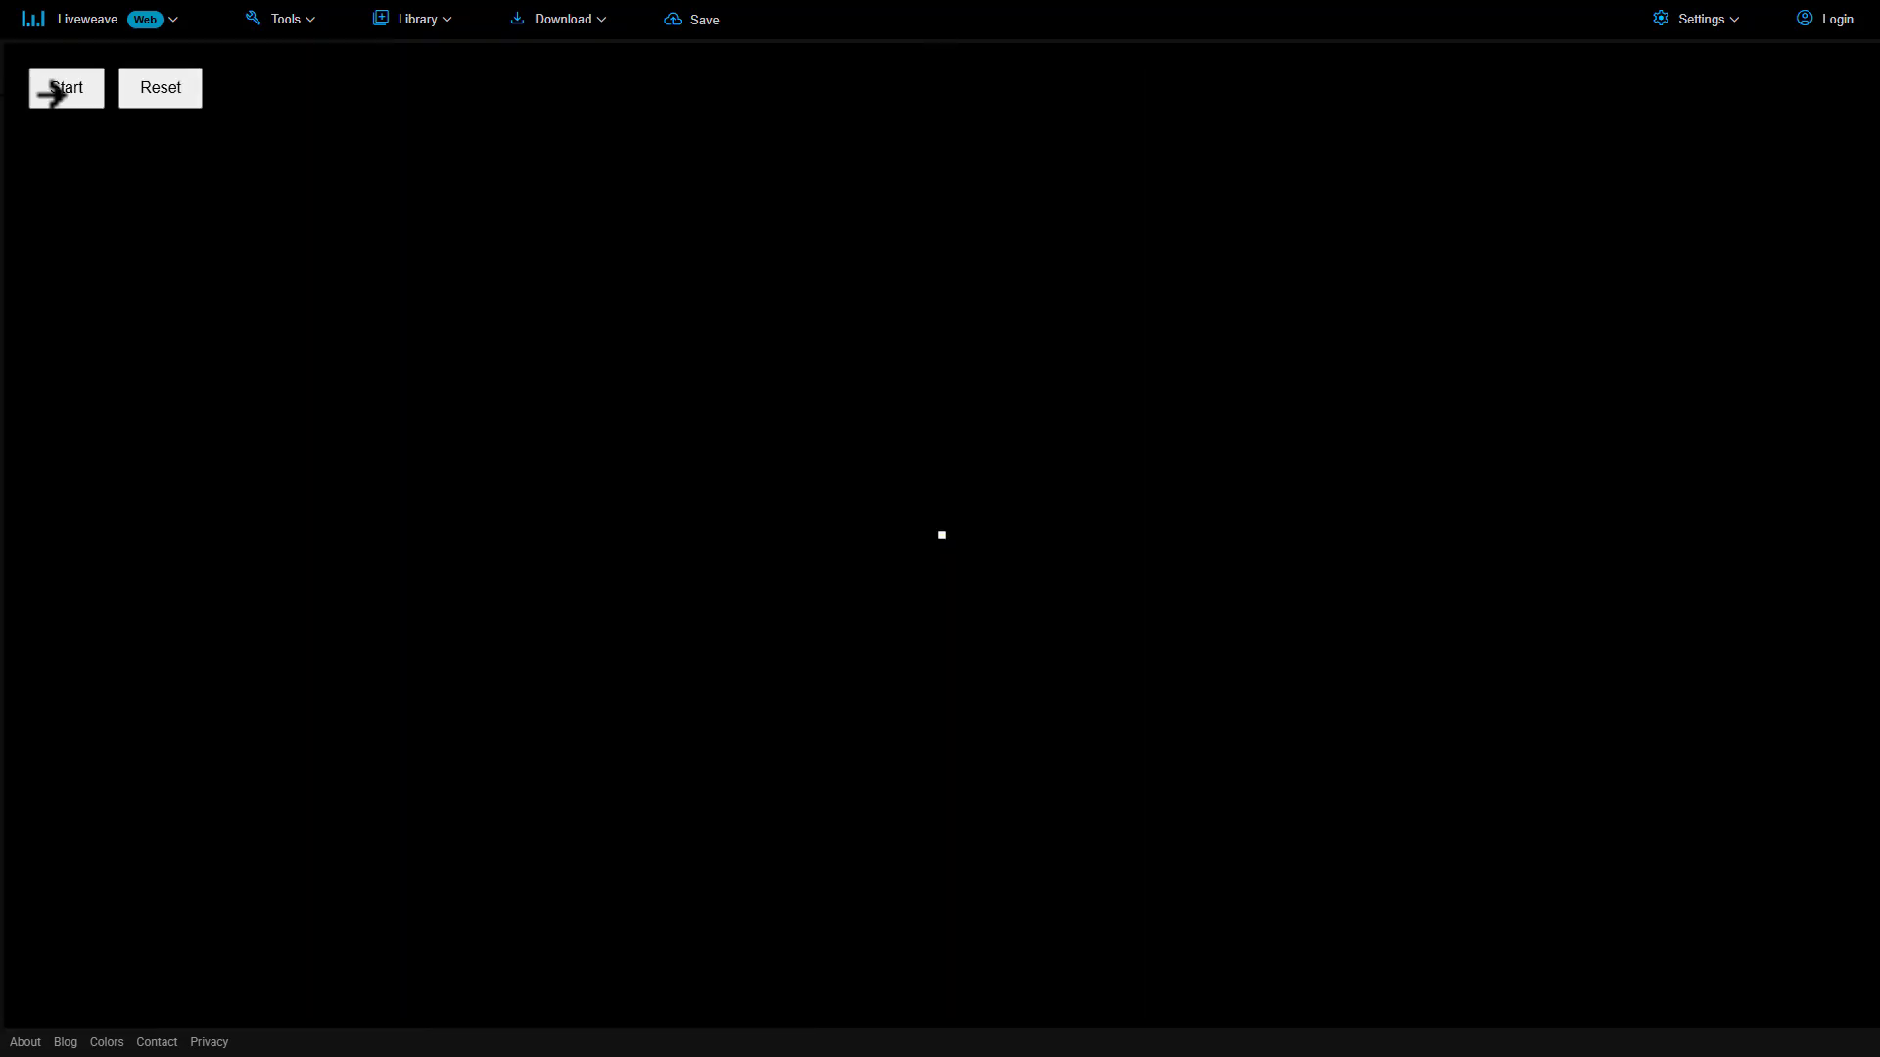
left_click(74, 109)
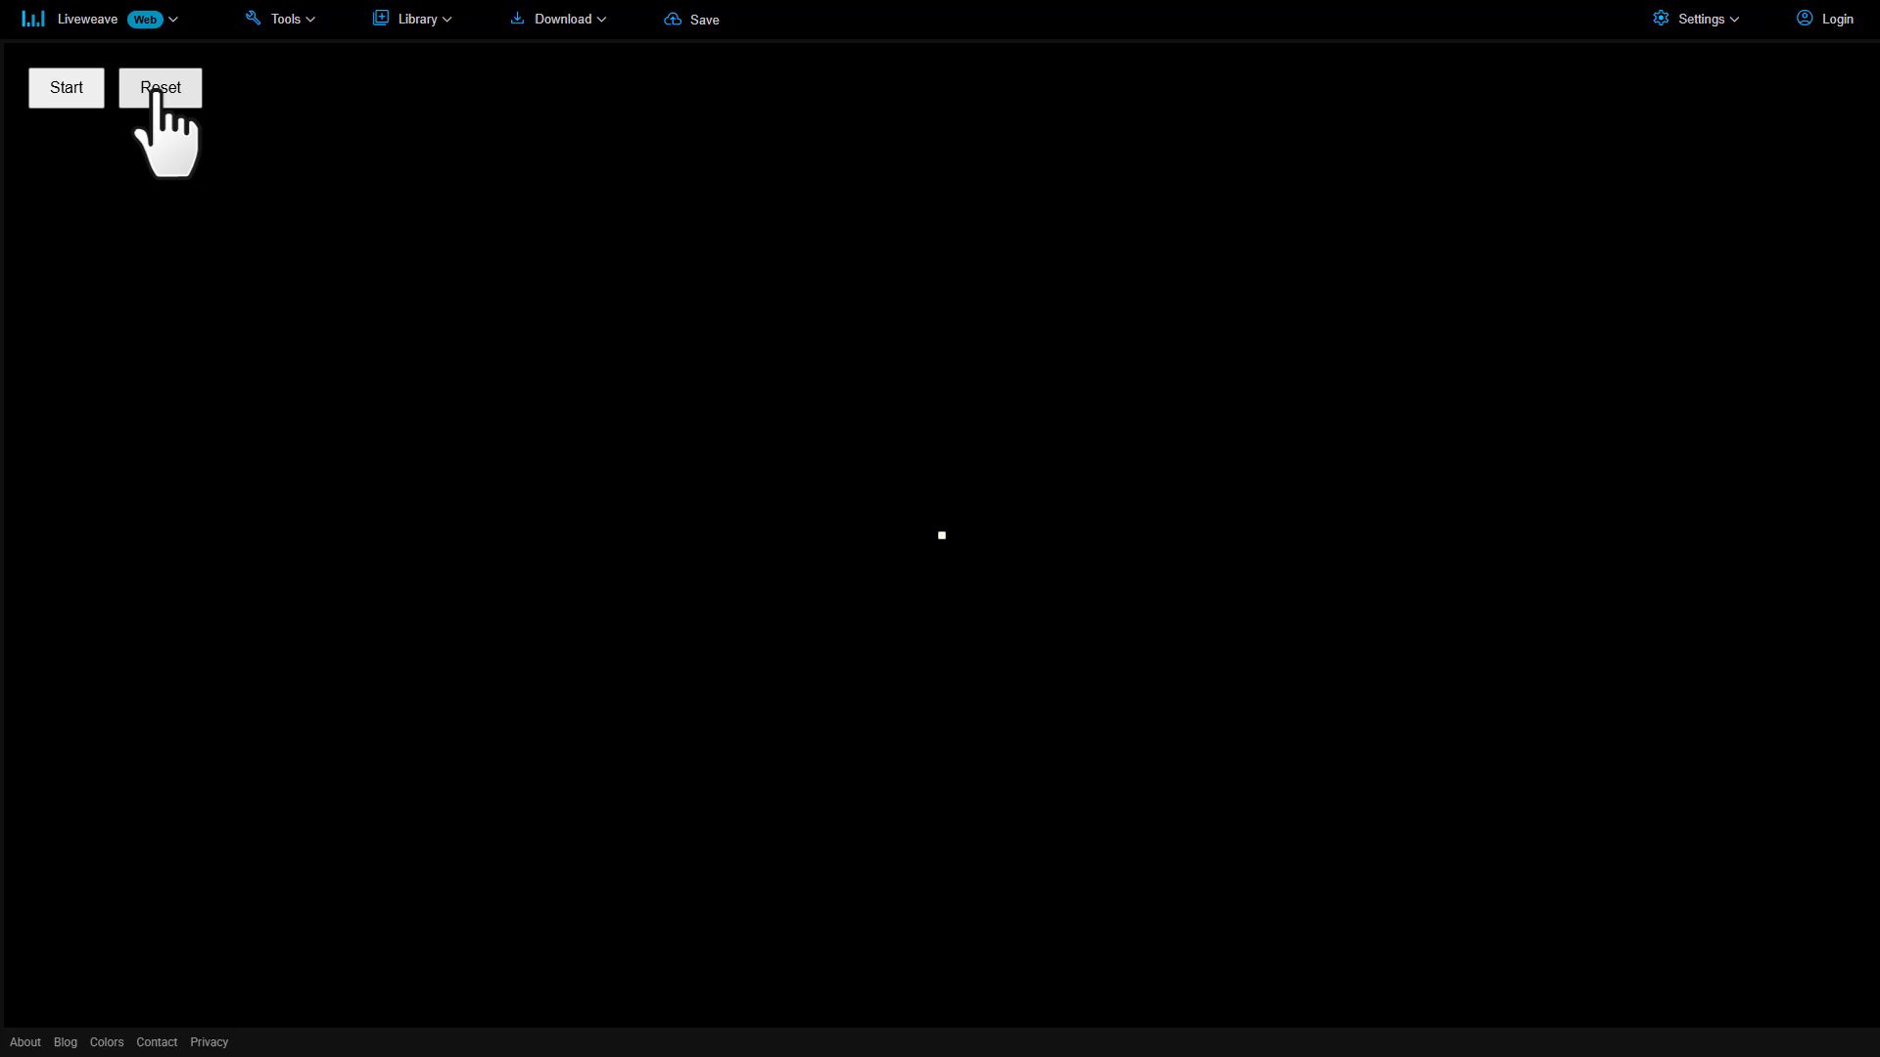
left_click(64, 92)
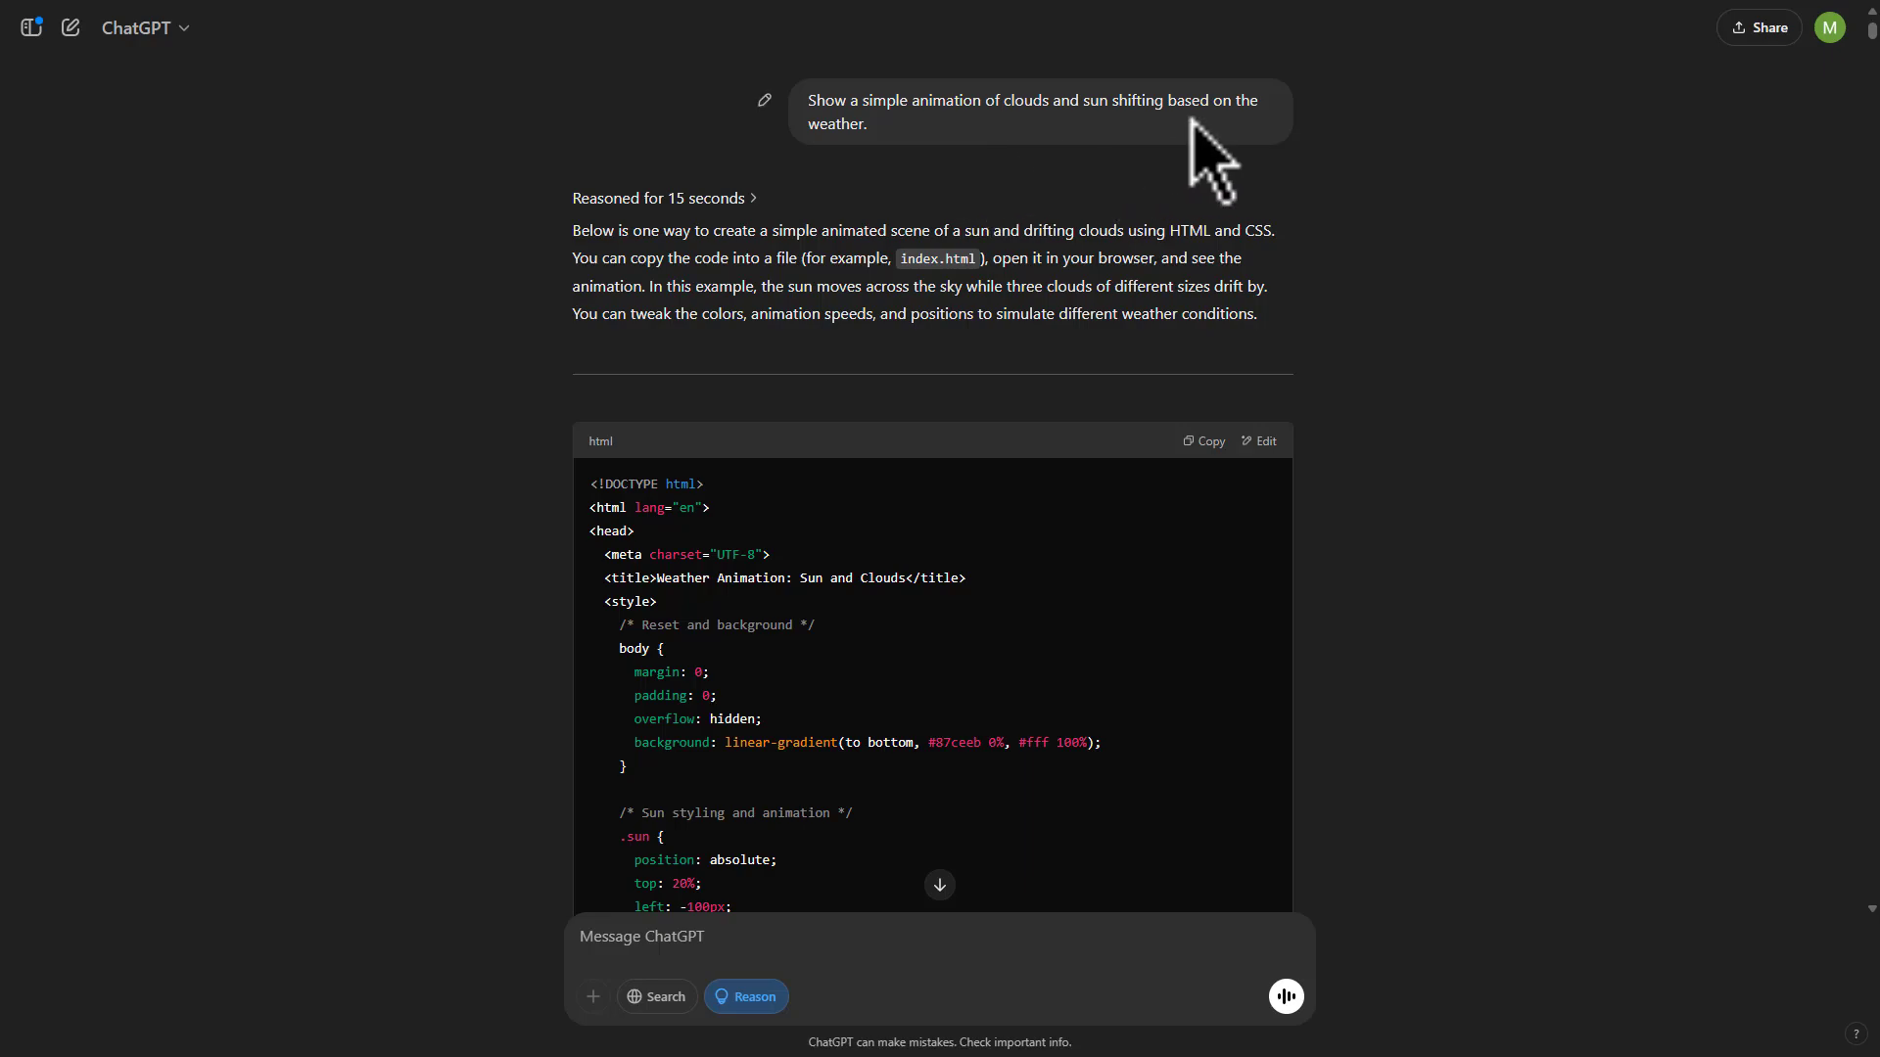
Copy the weather animation code and flip between ChatGPT chats to compare sun scenes
left_click(1204, 442)
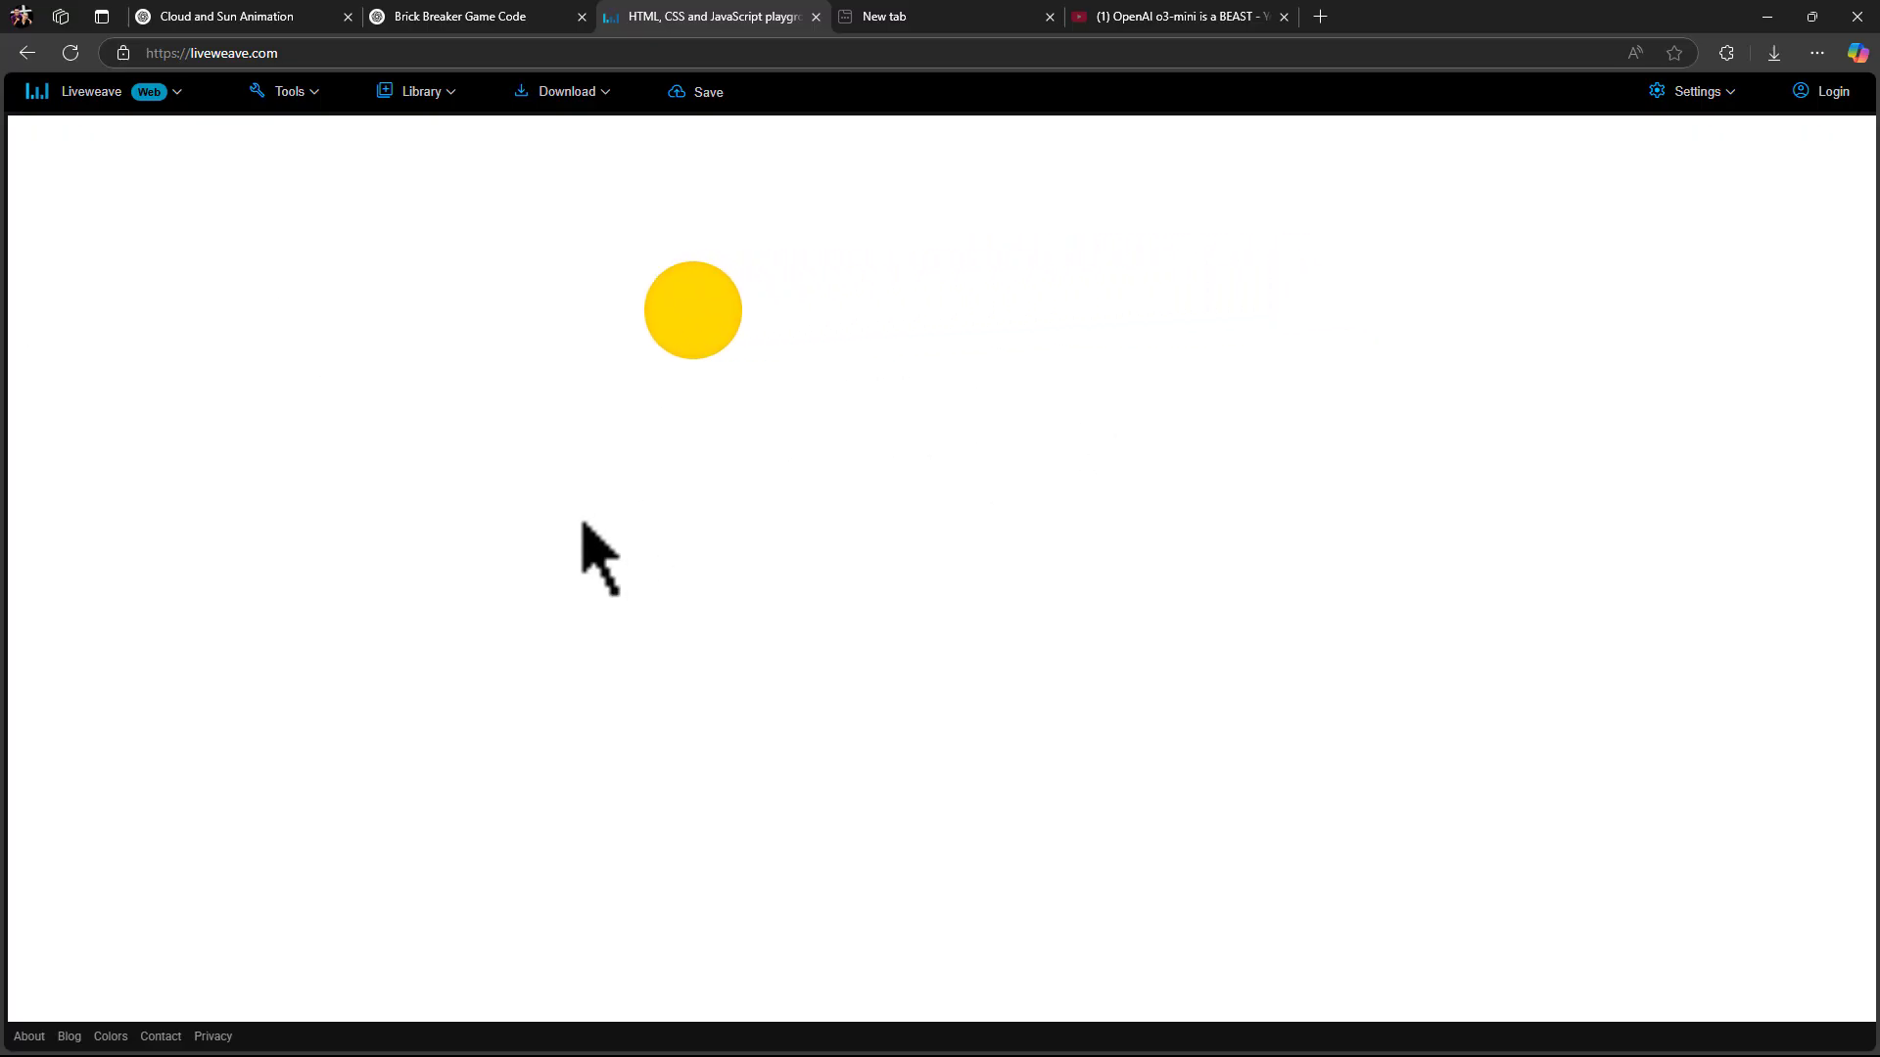
key("ctrl+1")
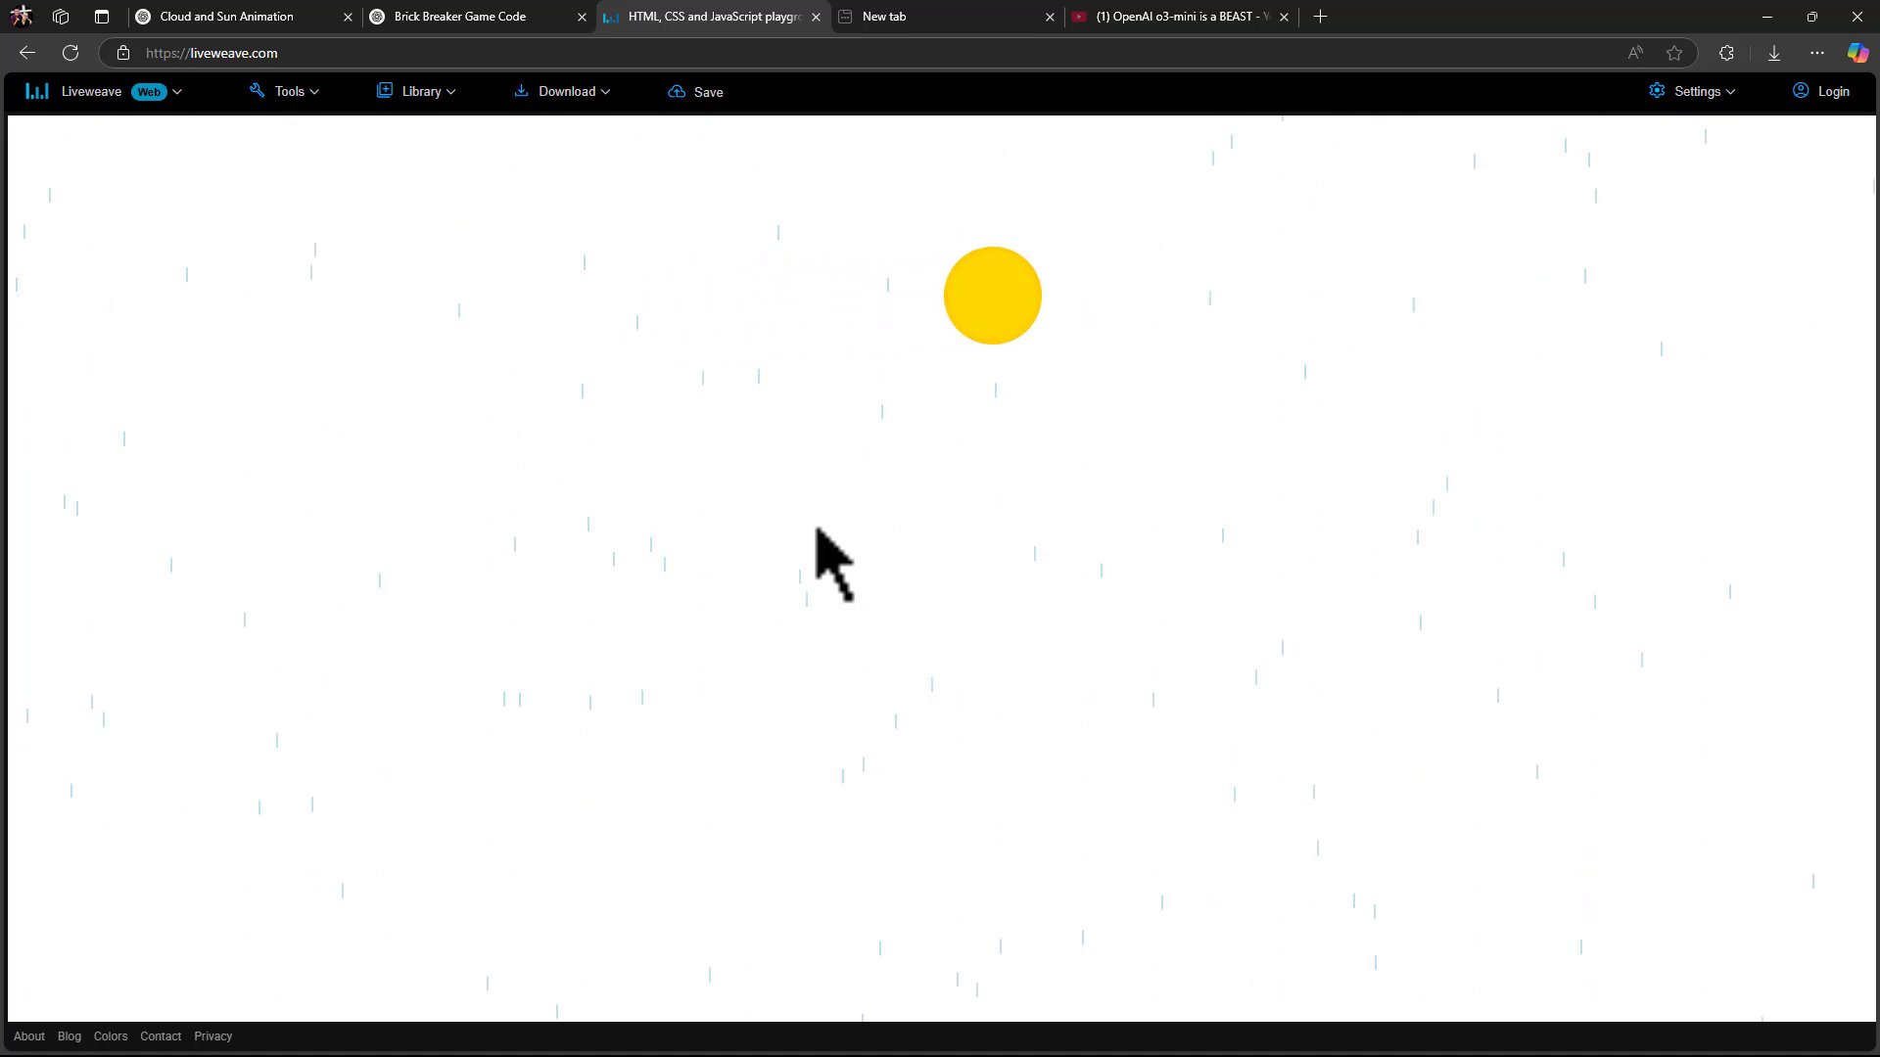
key("ctrl+1")
scroll(984, 589, "down", 1)
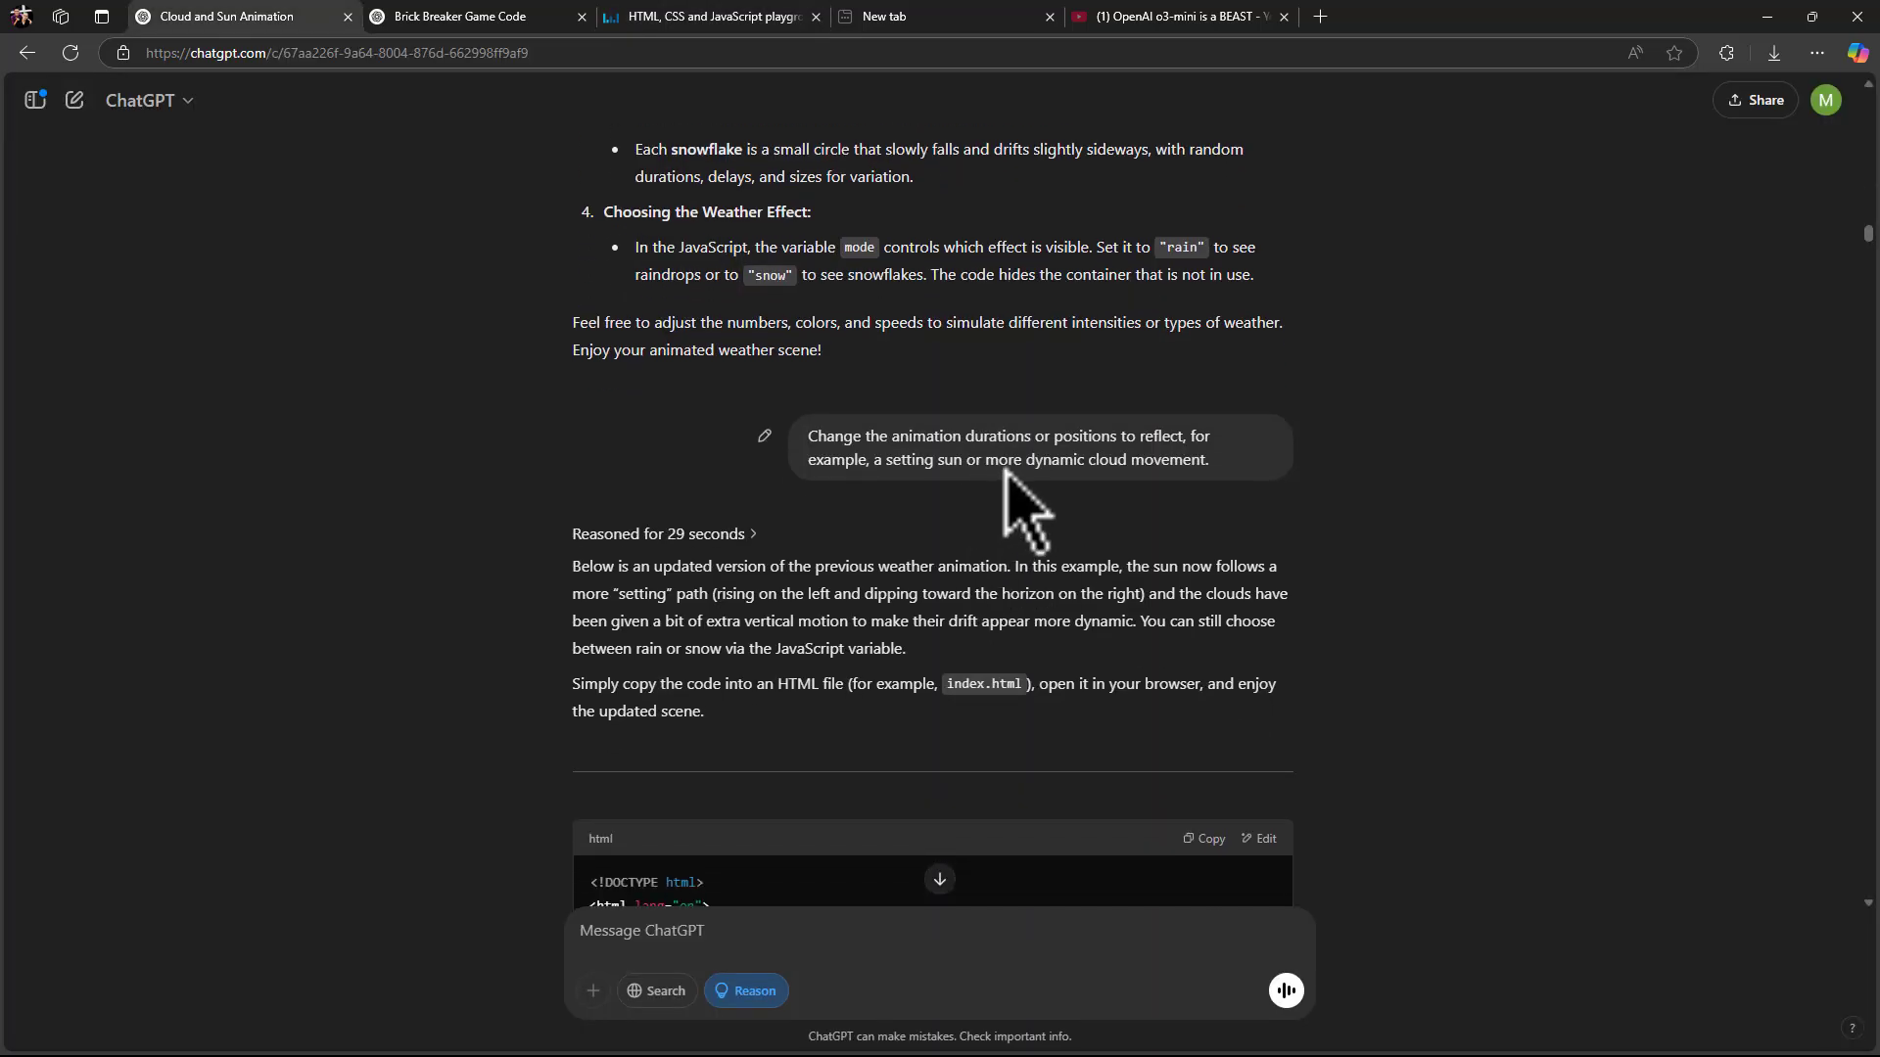
mouse_move(1040, 424)
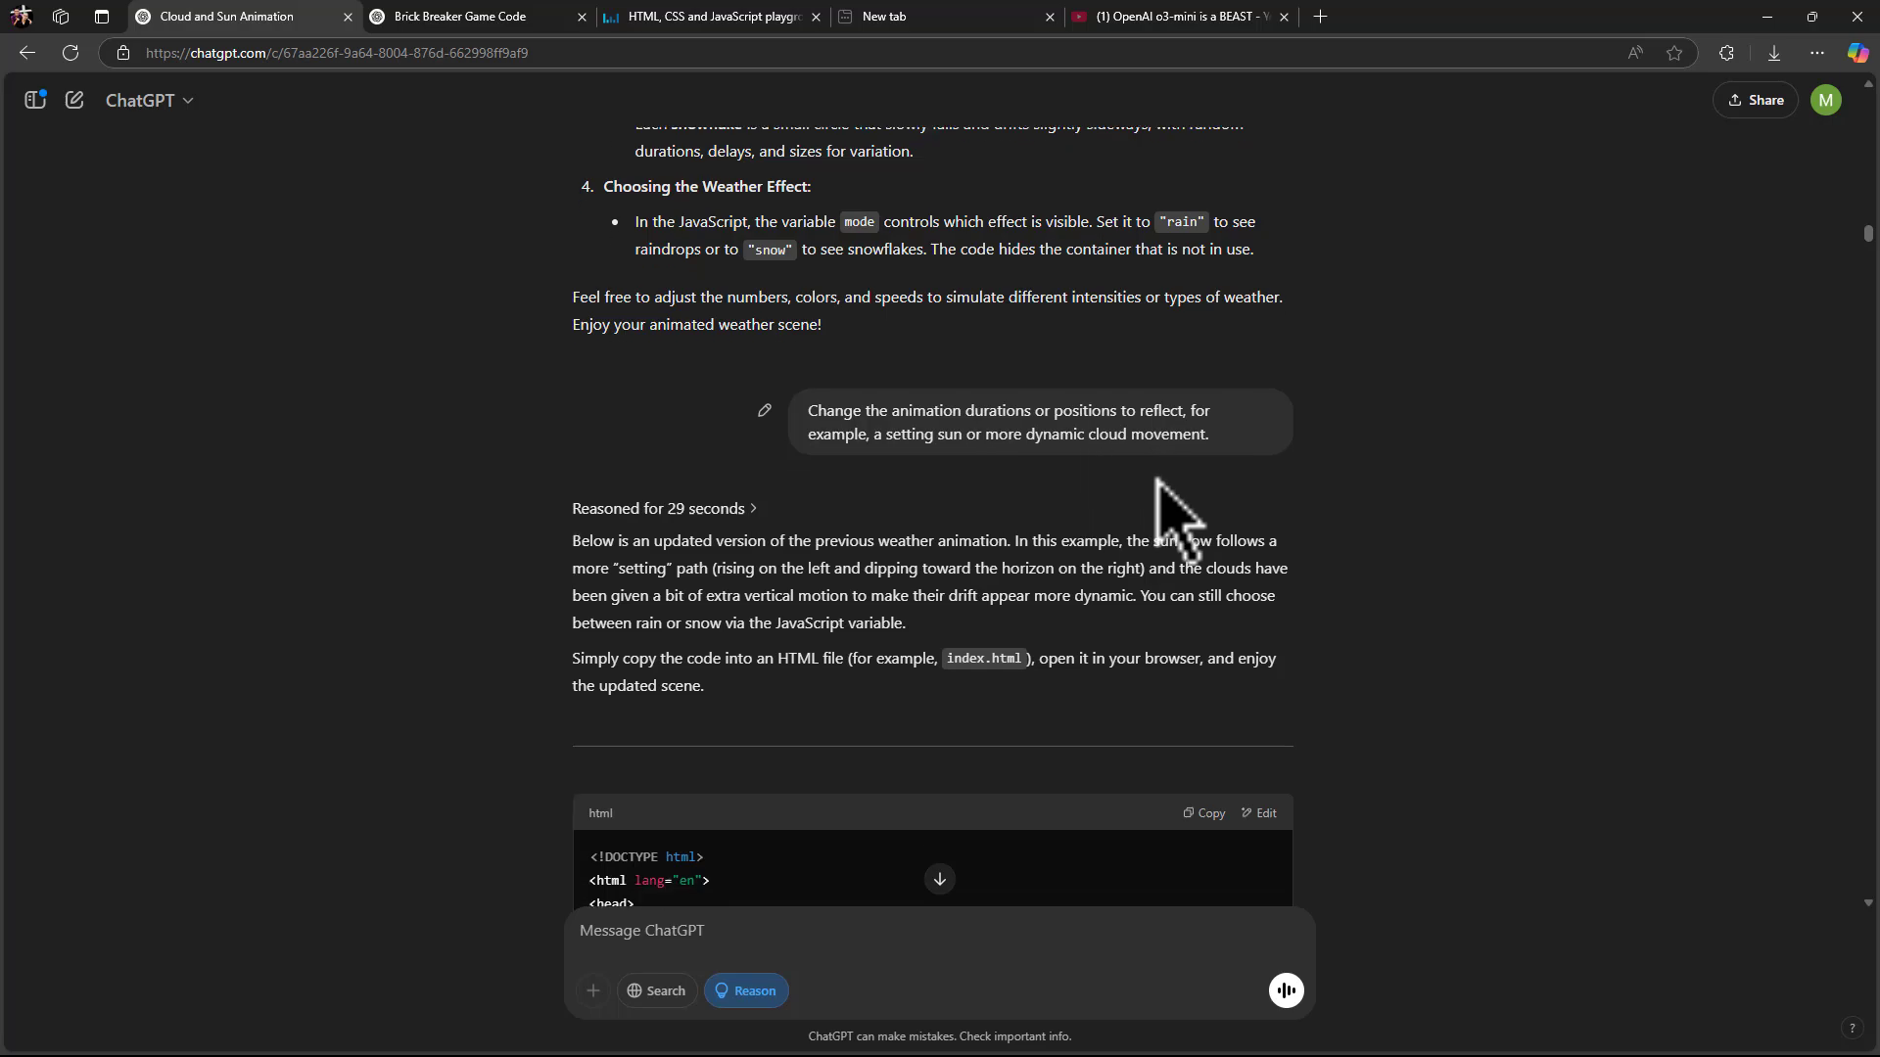
scroll(1175, 426, "down", 2)
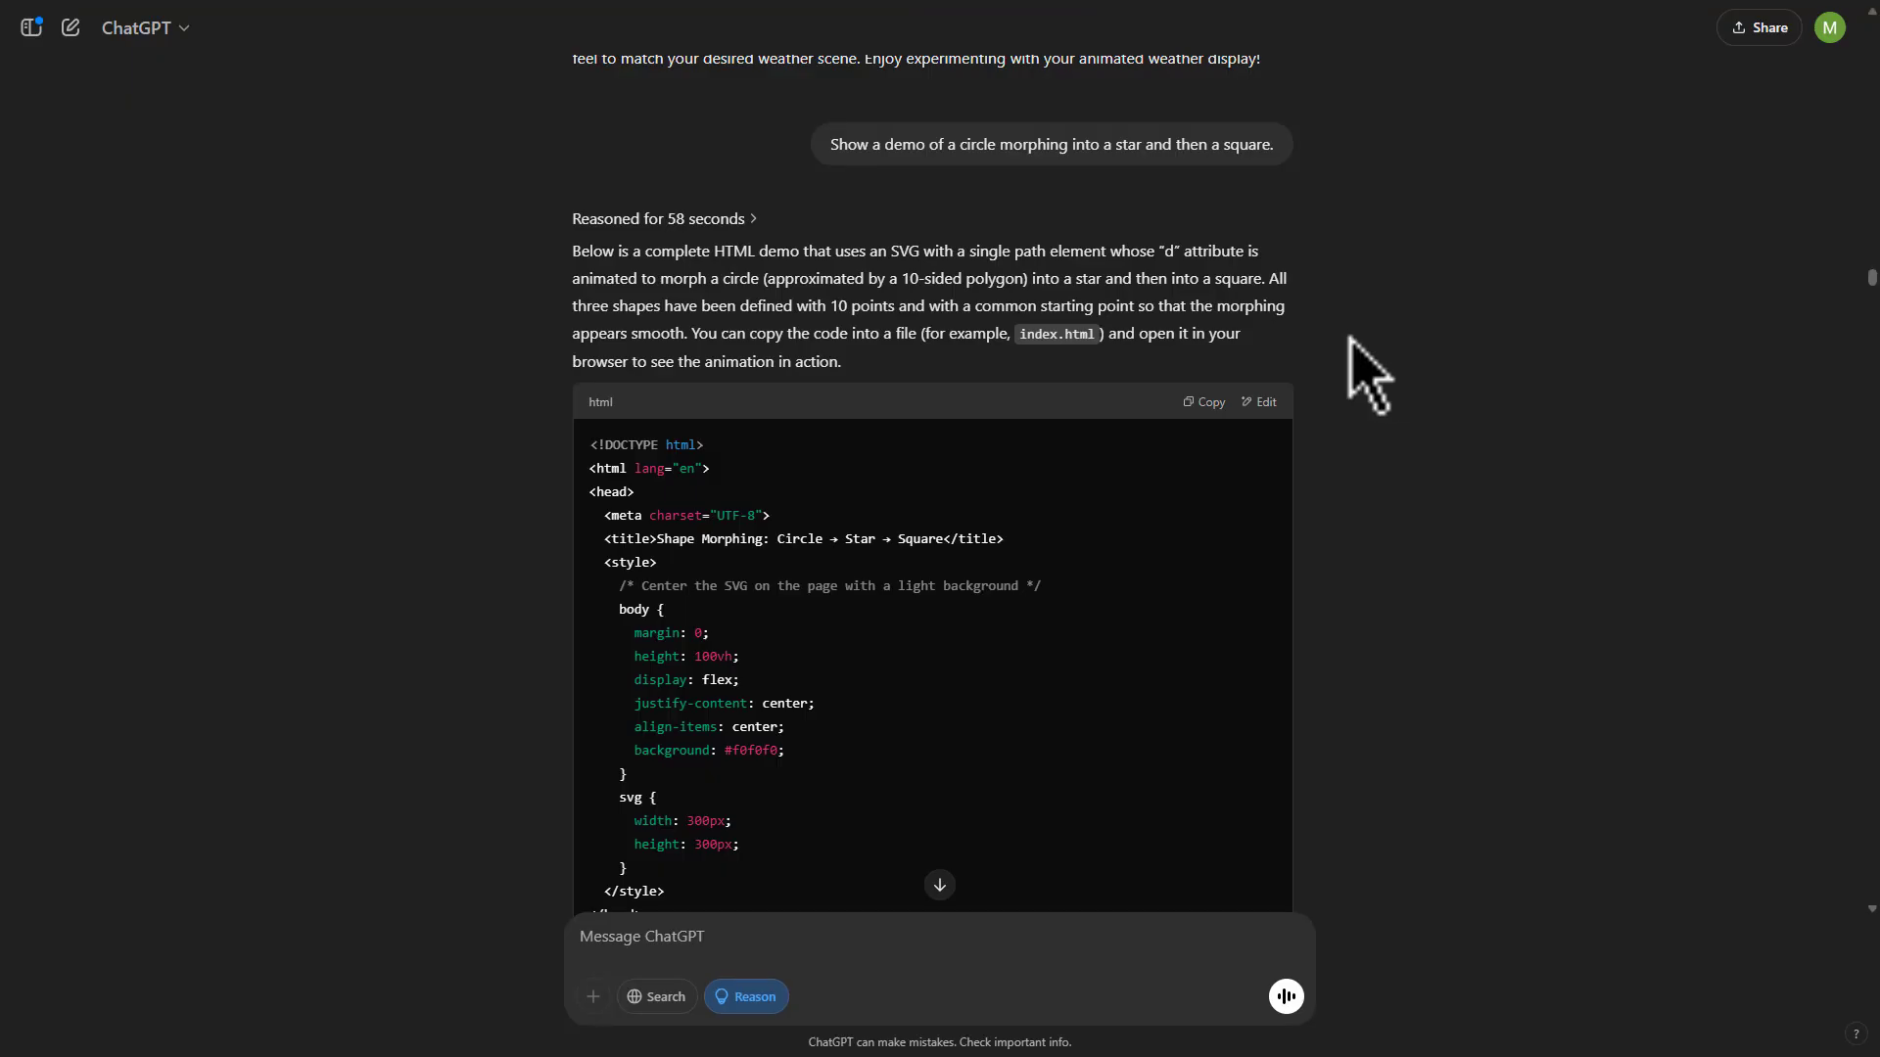
scroll(1143, 169, "down", 1)
scroll(1132, 147, "up", 1)
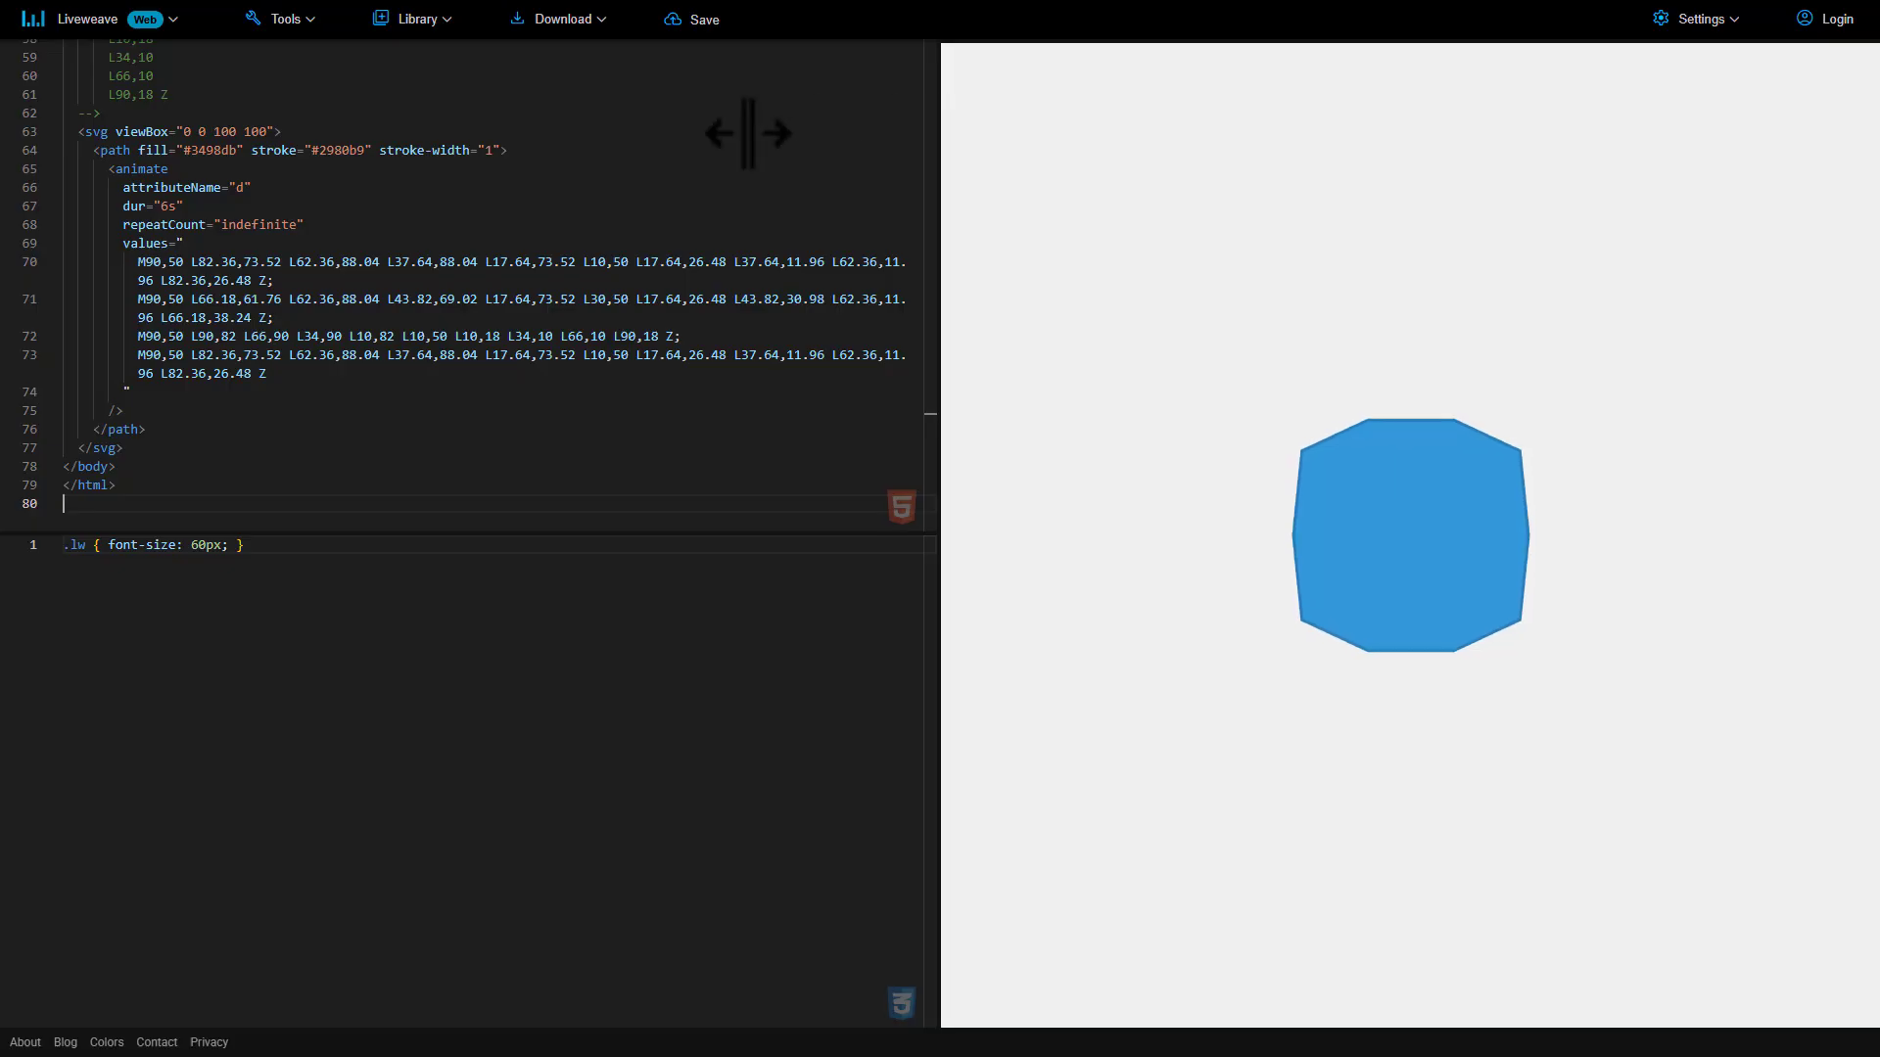
Drag the pane dividers to the left edge so the blue polygon fills the window
left_click_drag(748, 135, 205, 136)
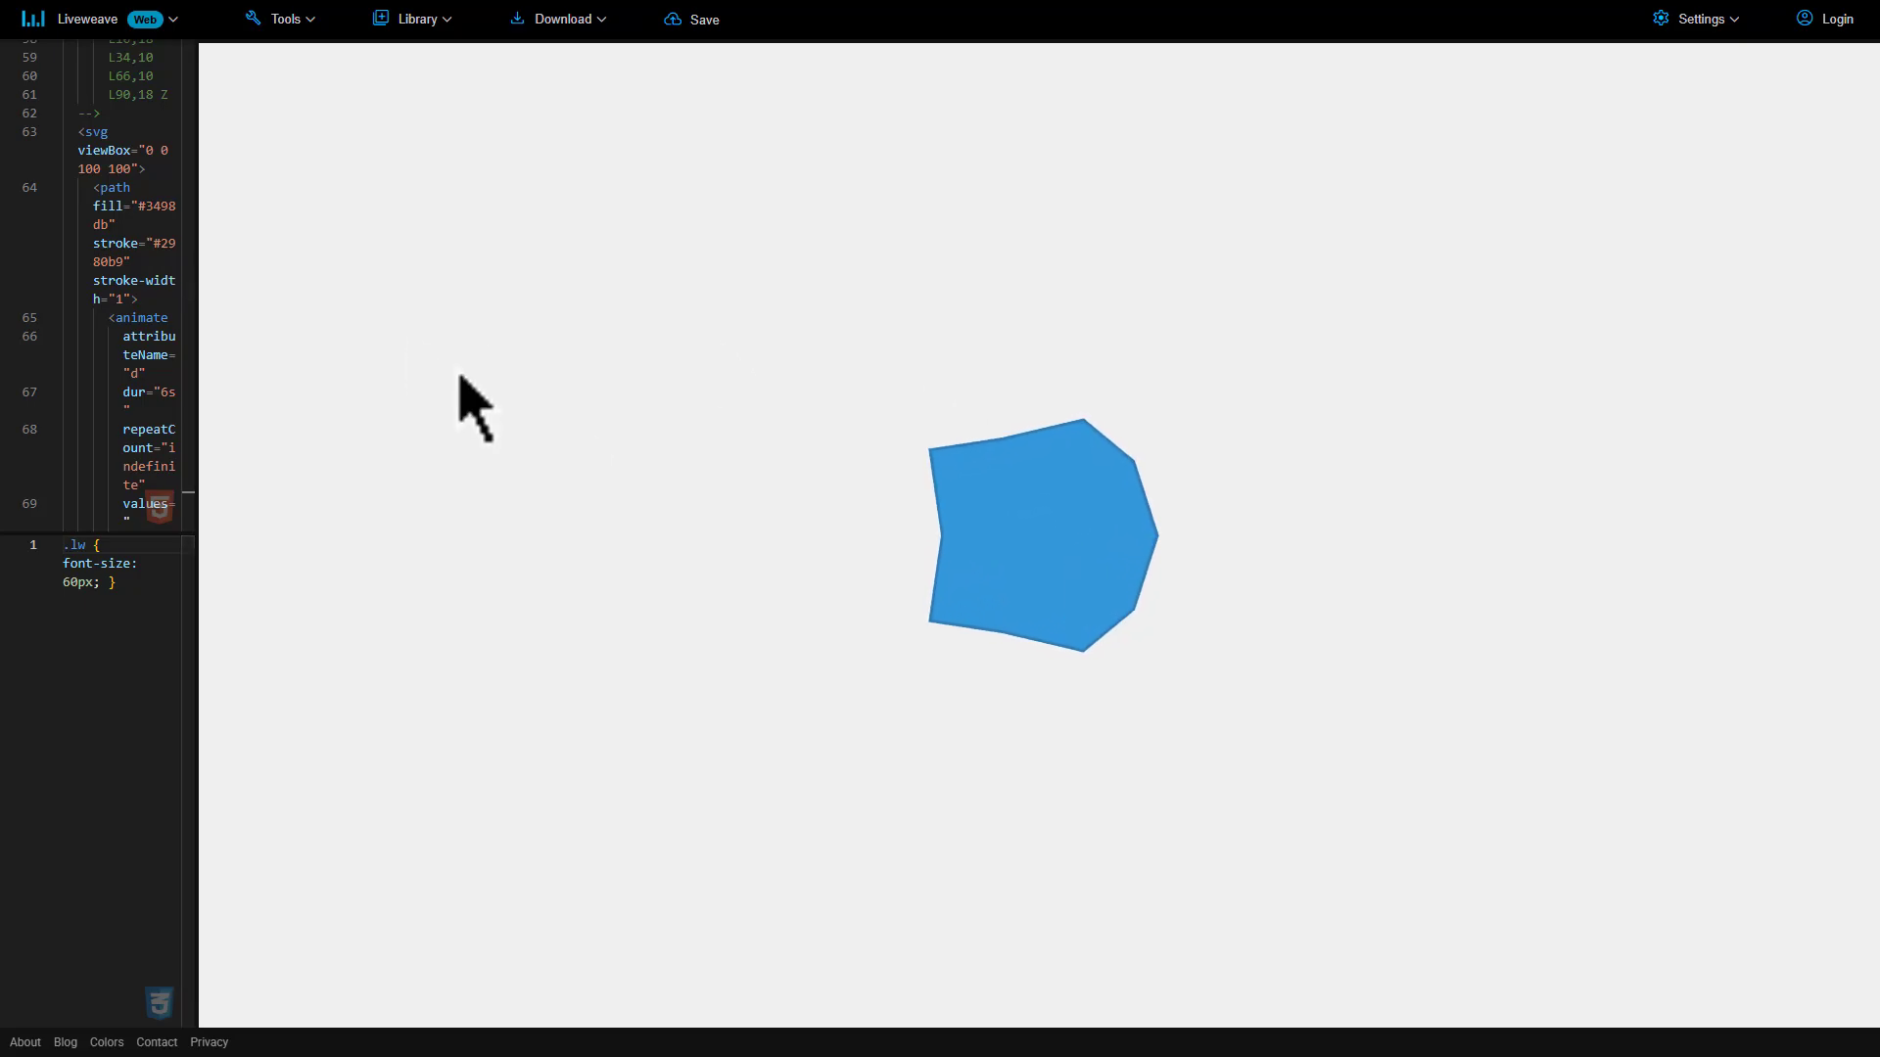
left_click_drag(200, 91, 6, 134)
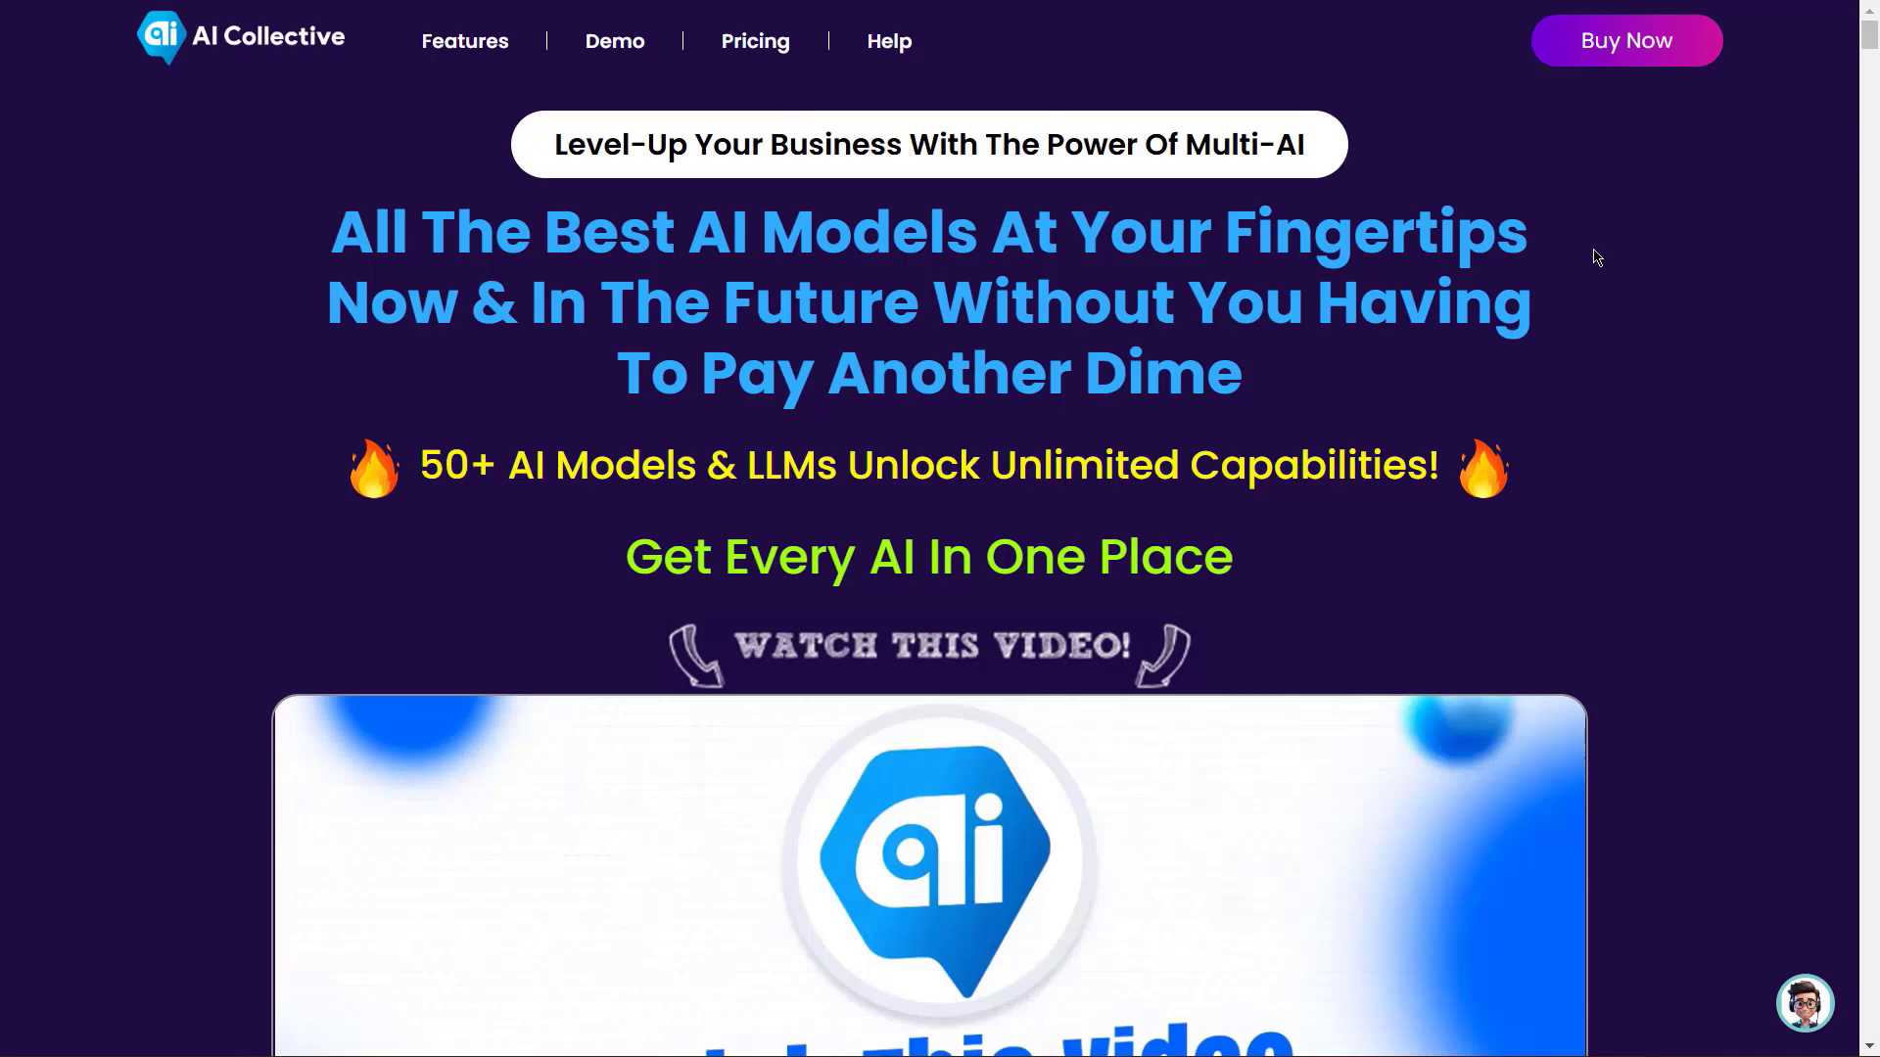
scroll(1502, 412, "down", 10)
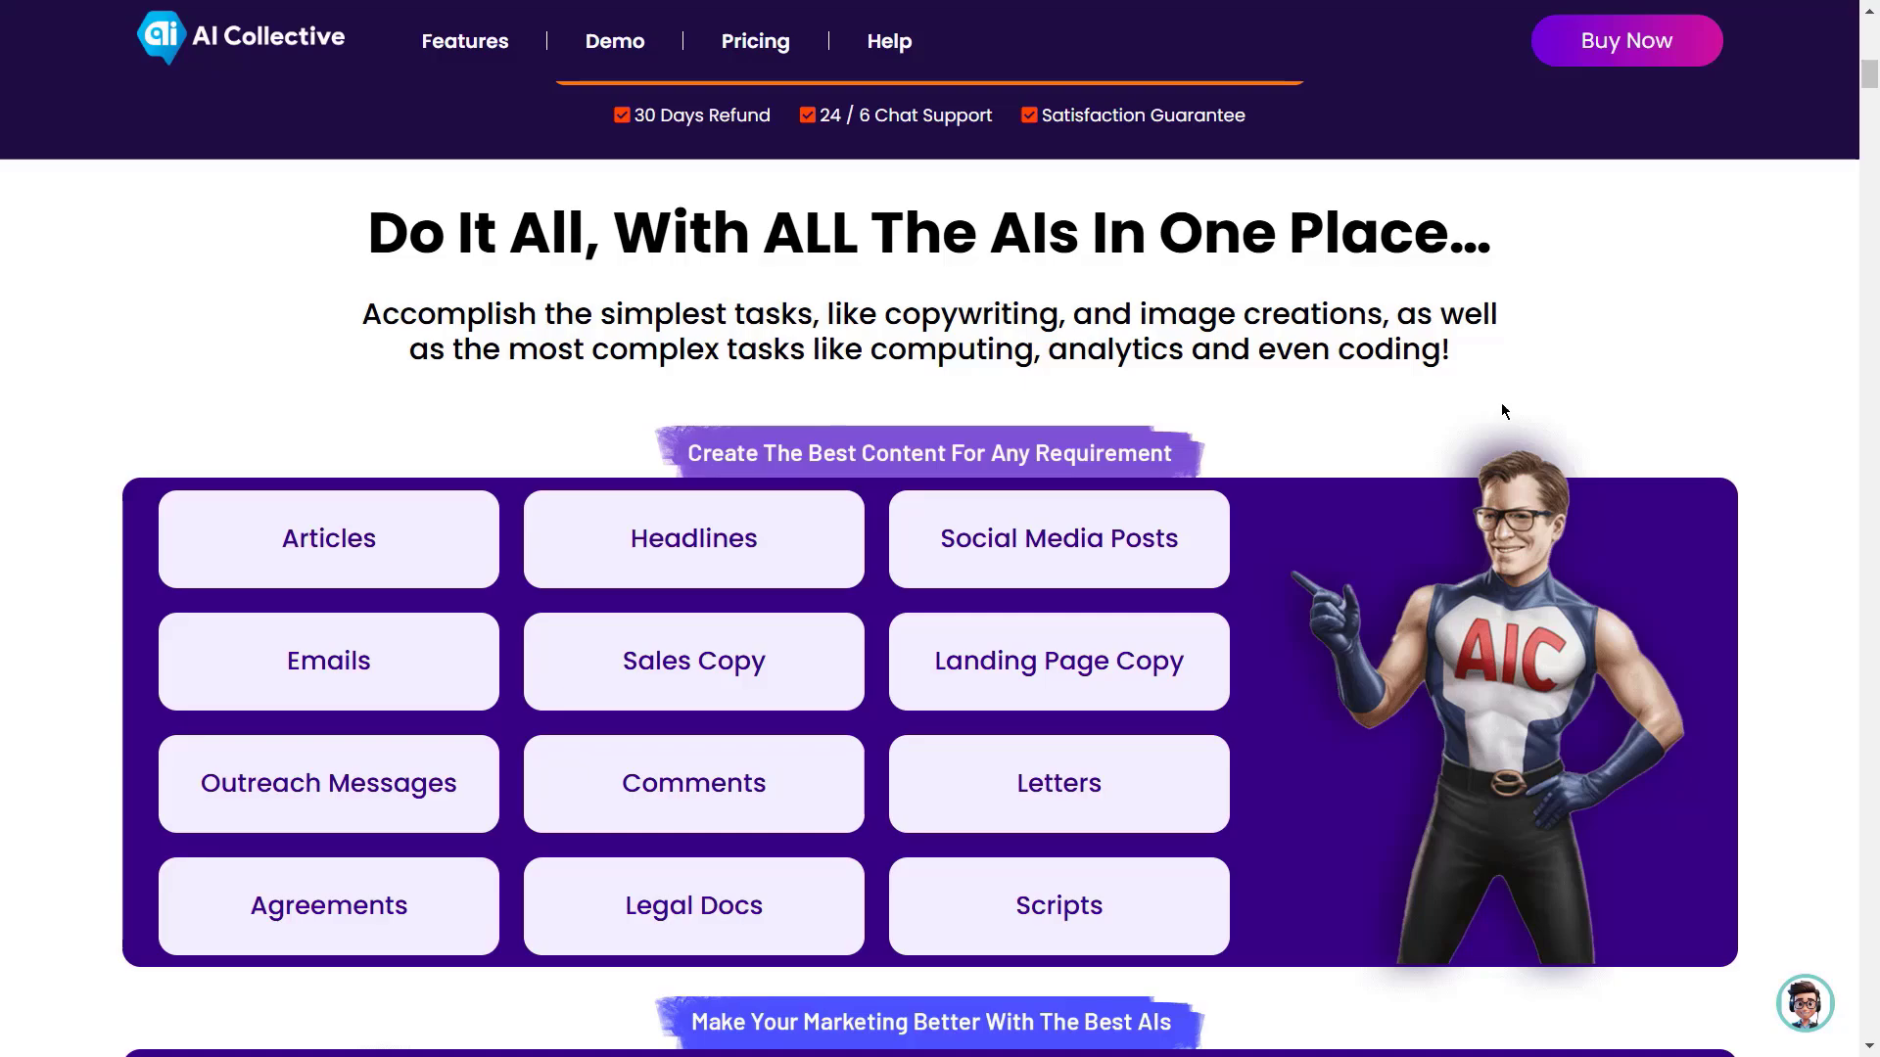
scroll(1503, 412, "down", 5)
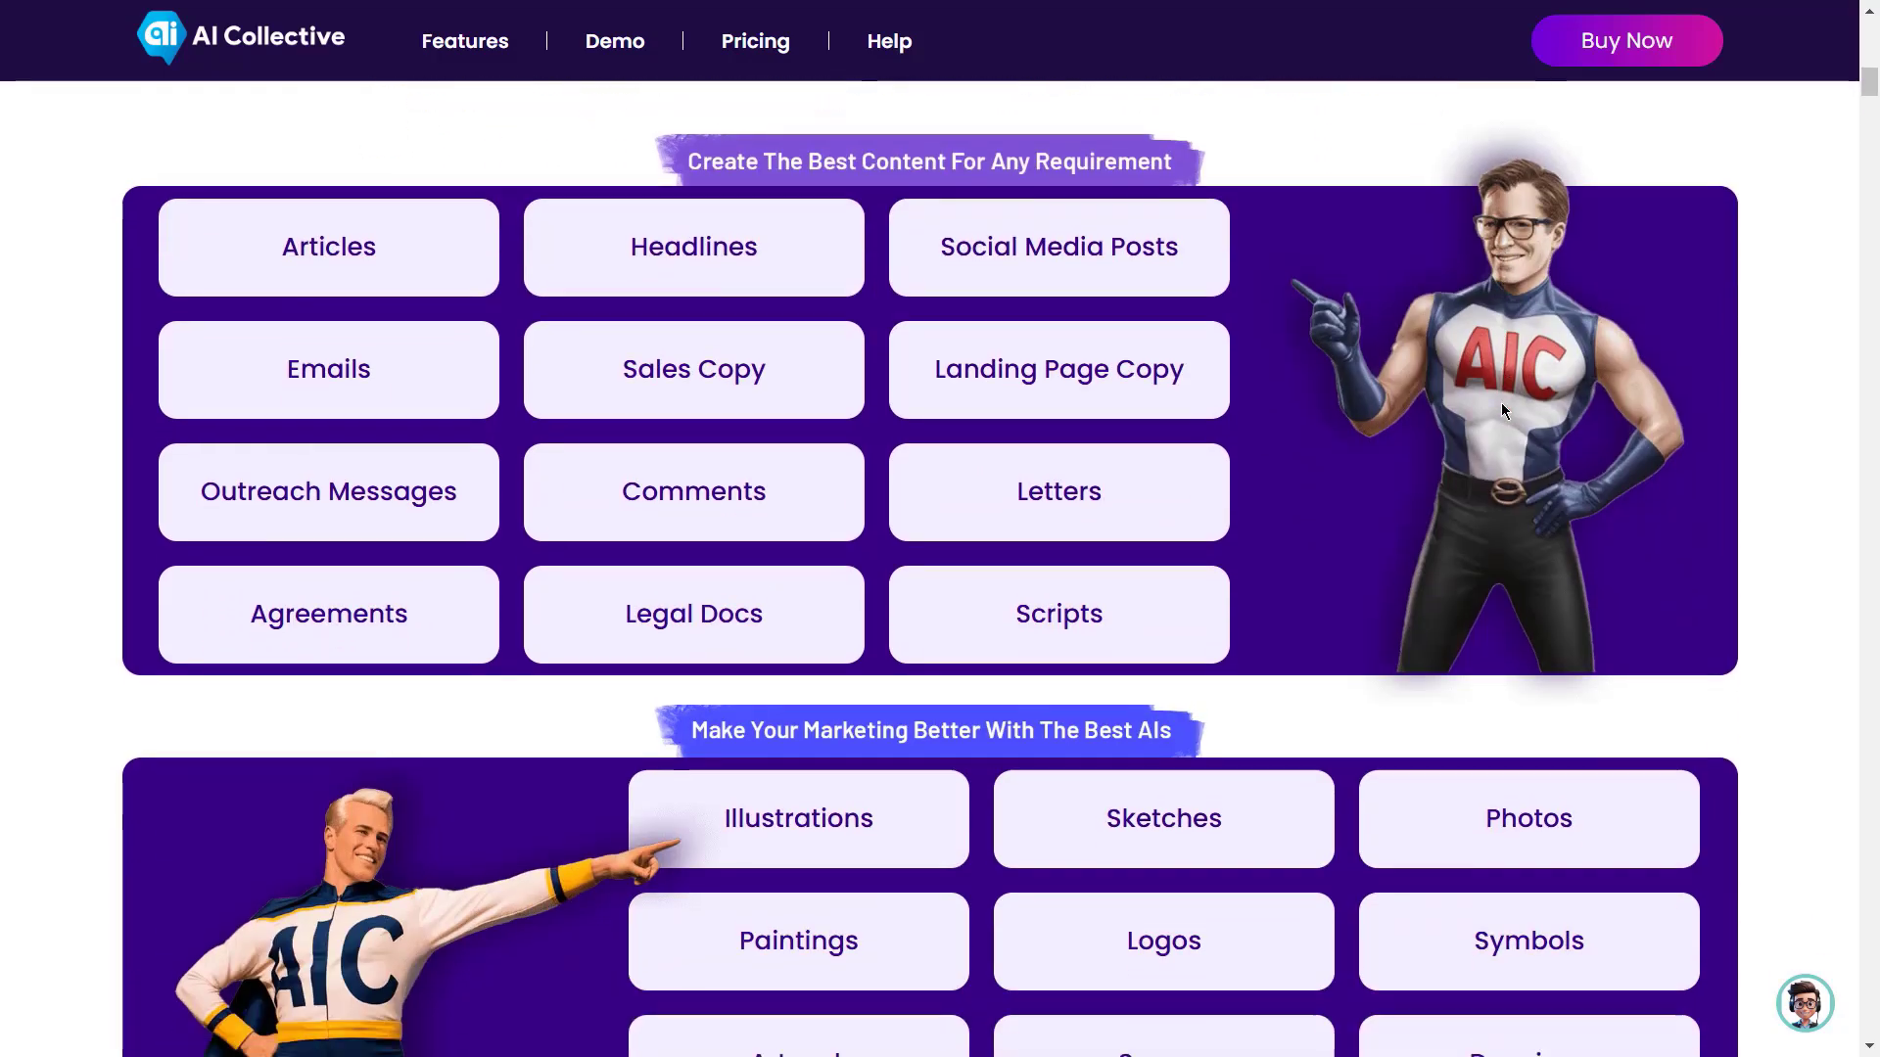
scroll(1554, 467, "down", 5)
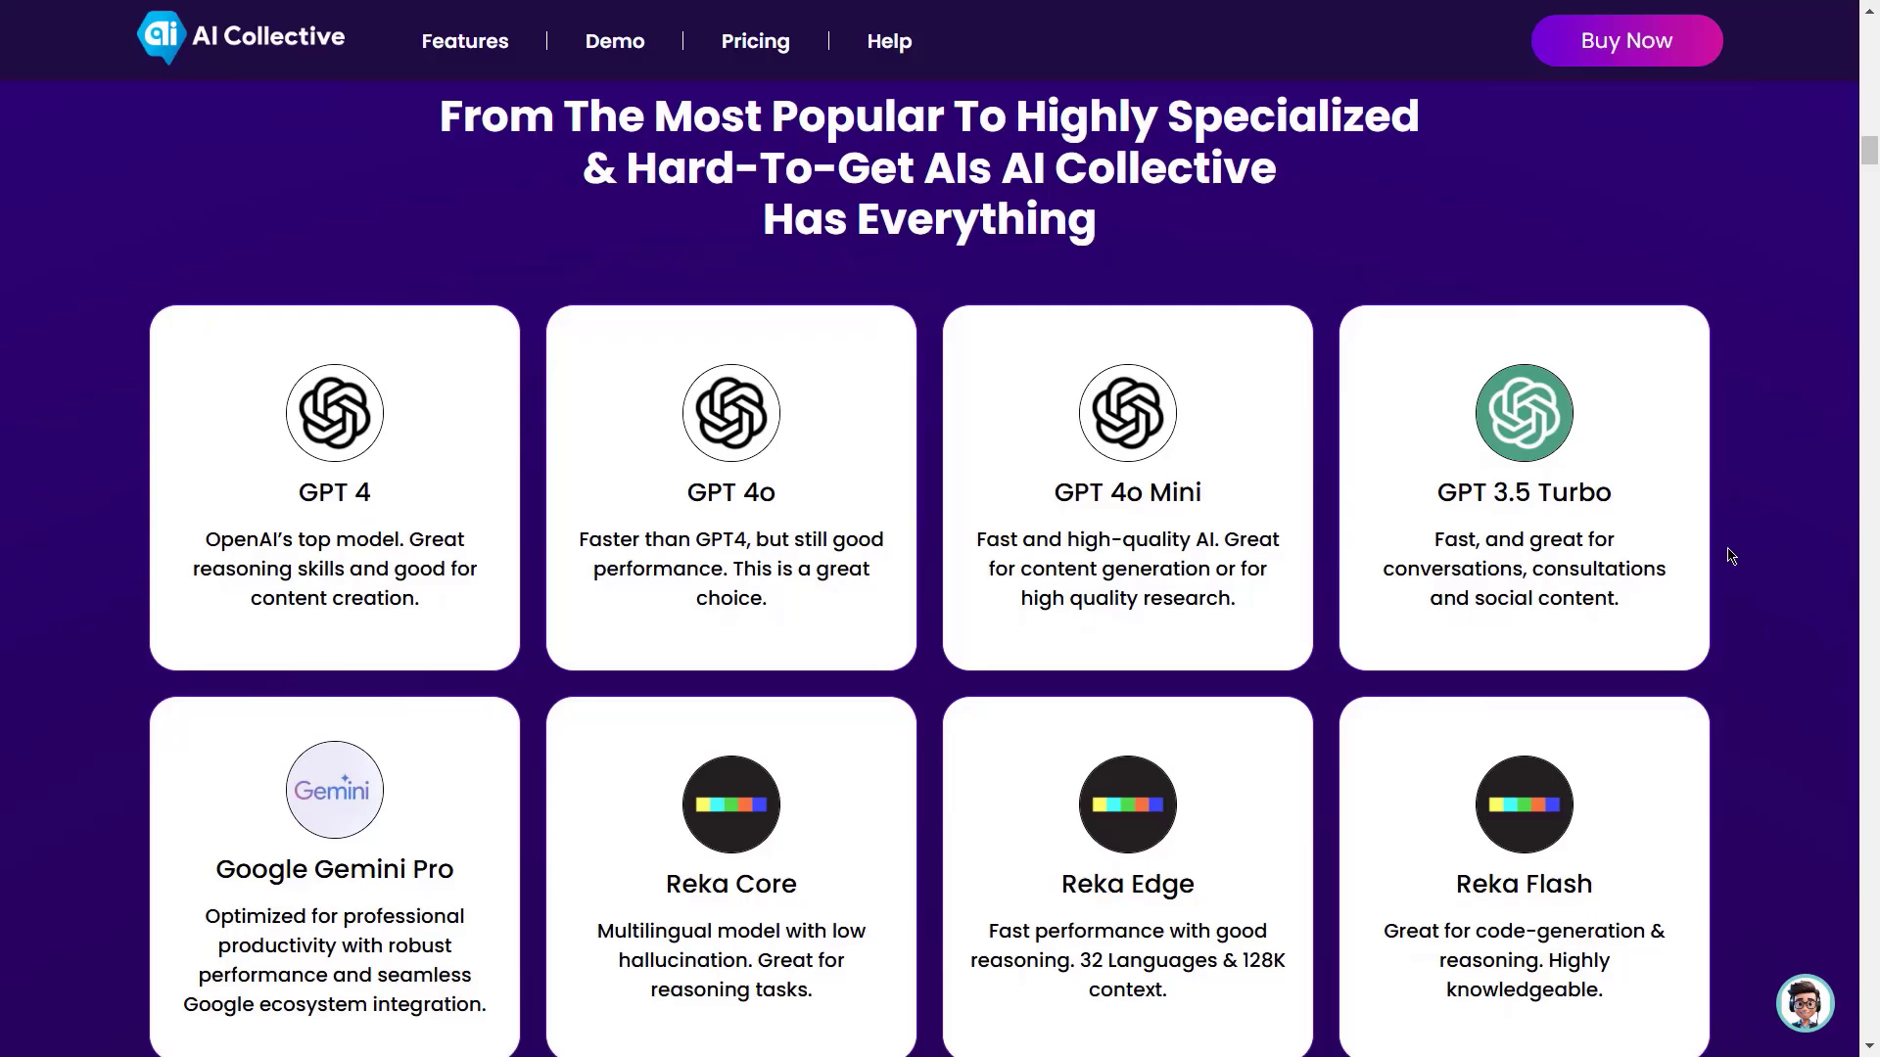
scroll(1758, 537, "down", 2)
scroll(1740, 547, "down", 2)
scroll(1730, 555, "down", 2)
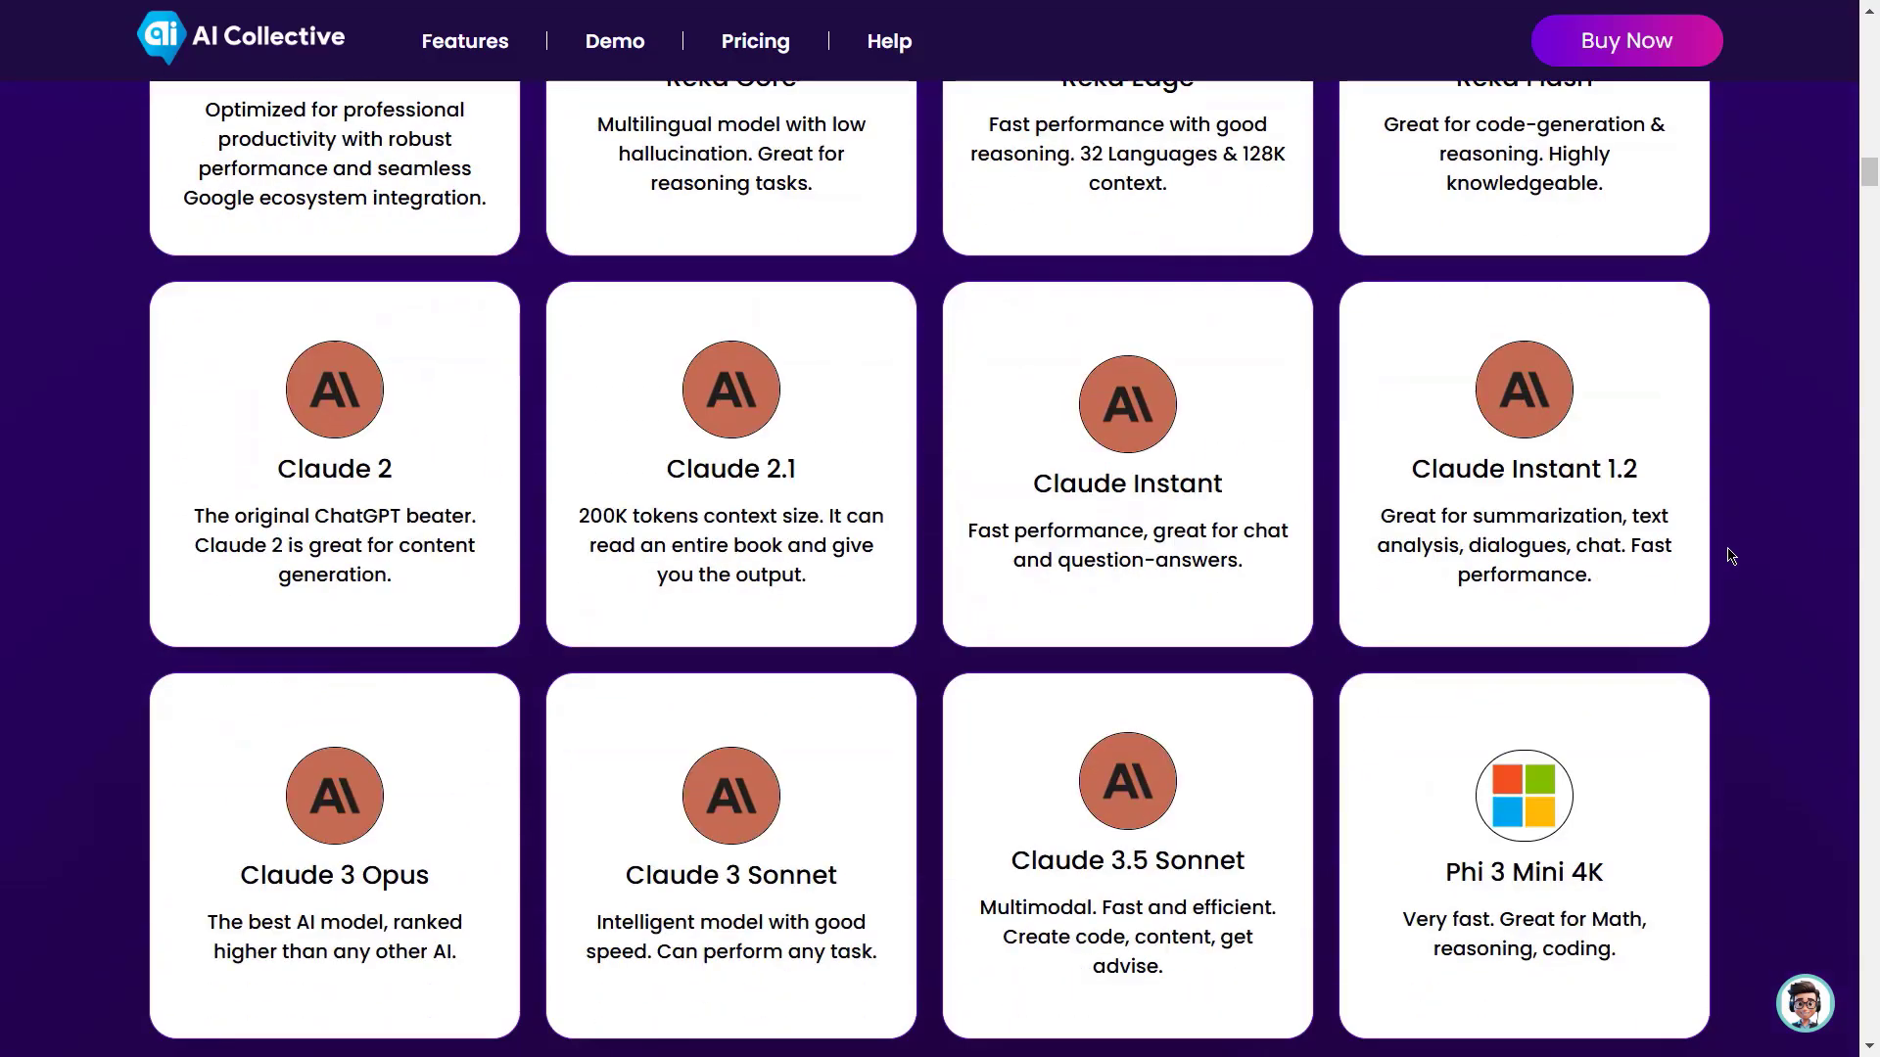
scroll(1730, 555, "down", 2)
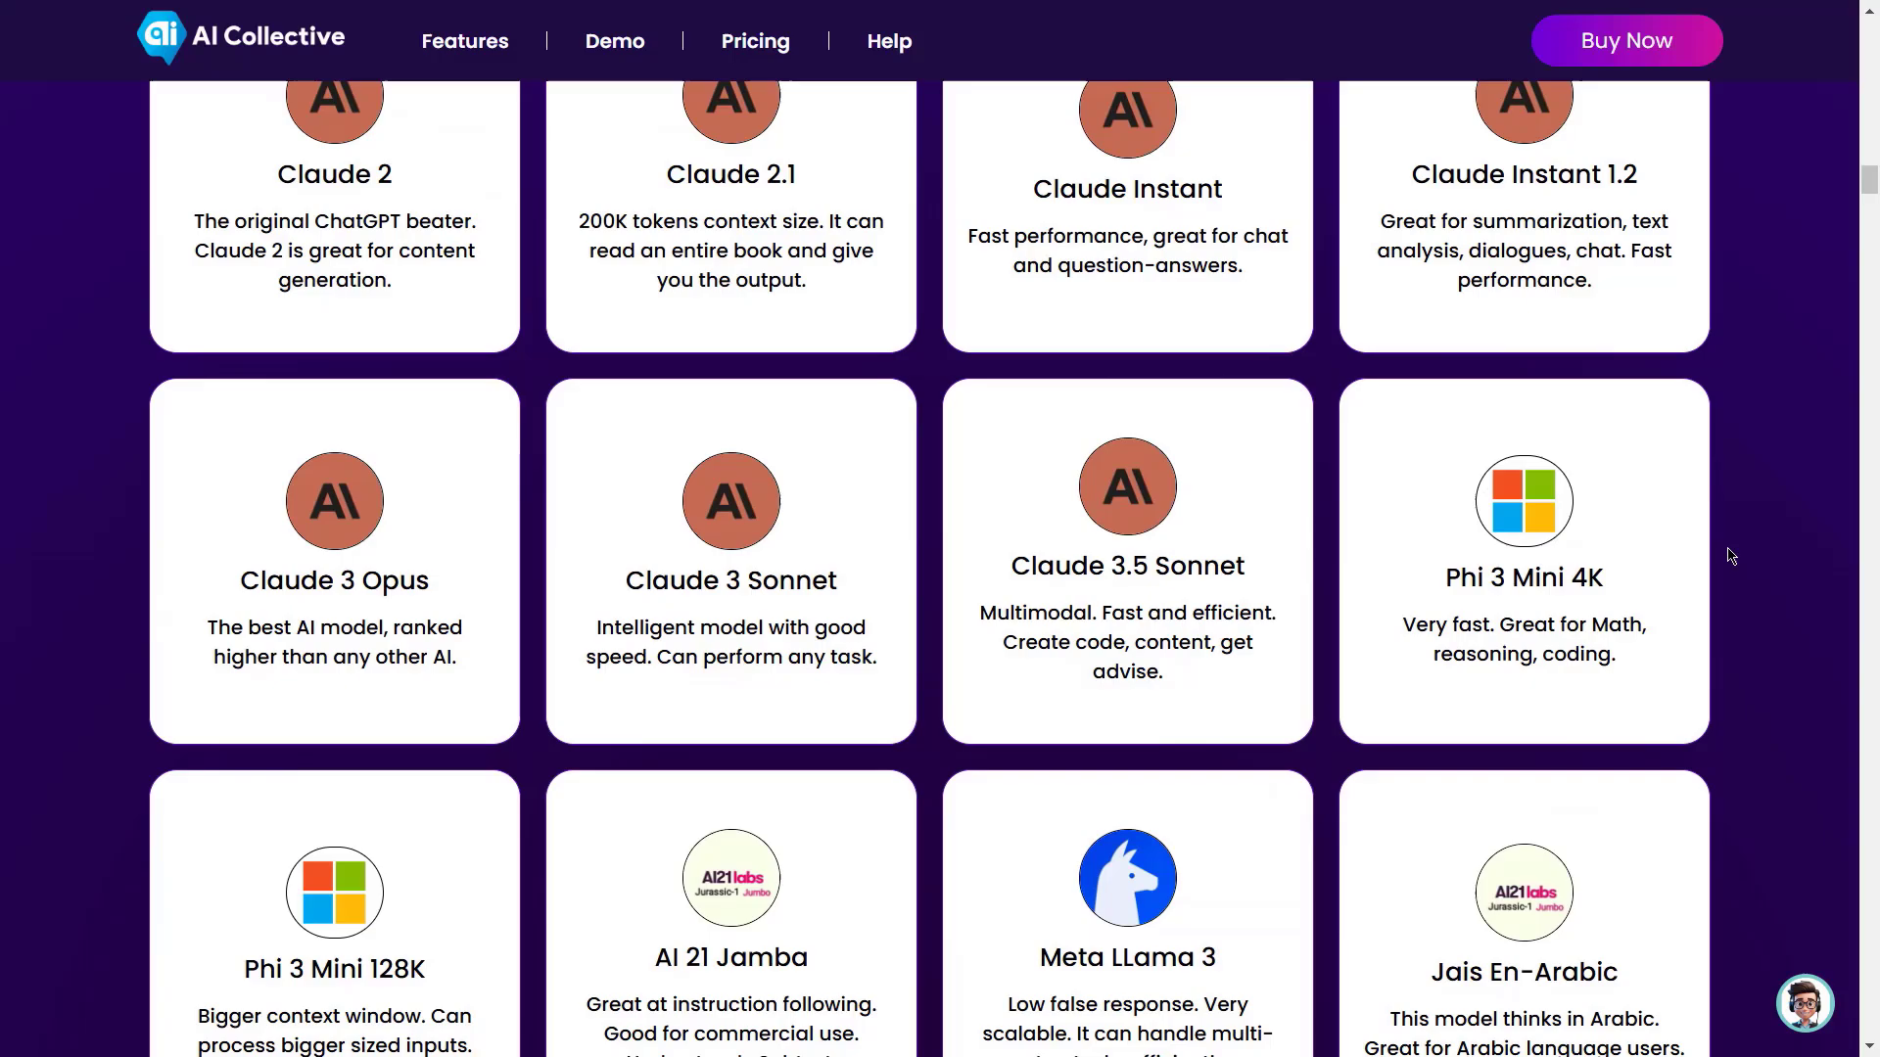
scroll(1728, 556, "down", 2)
scroll(1727, 553, "down", 5)
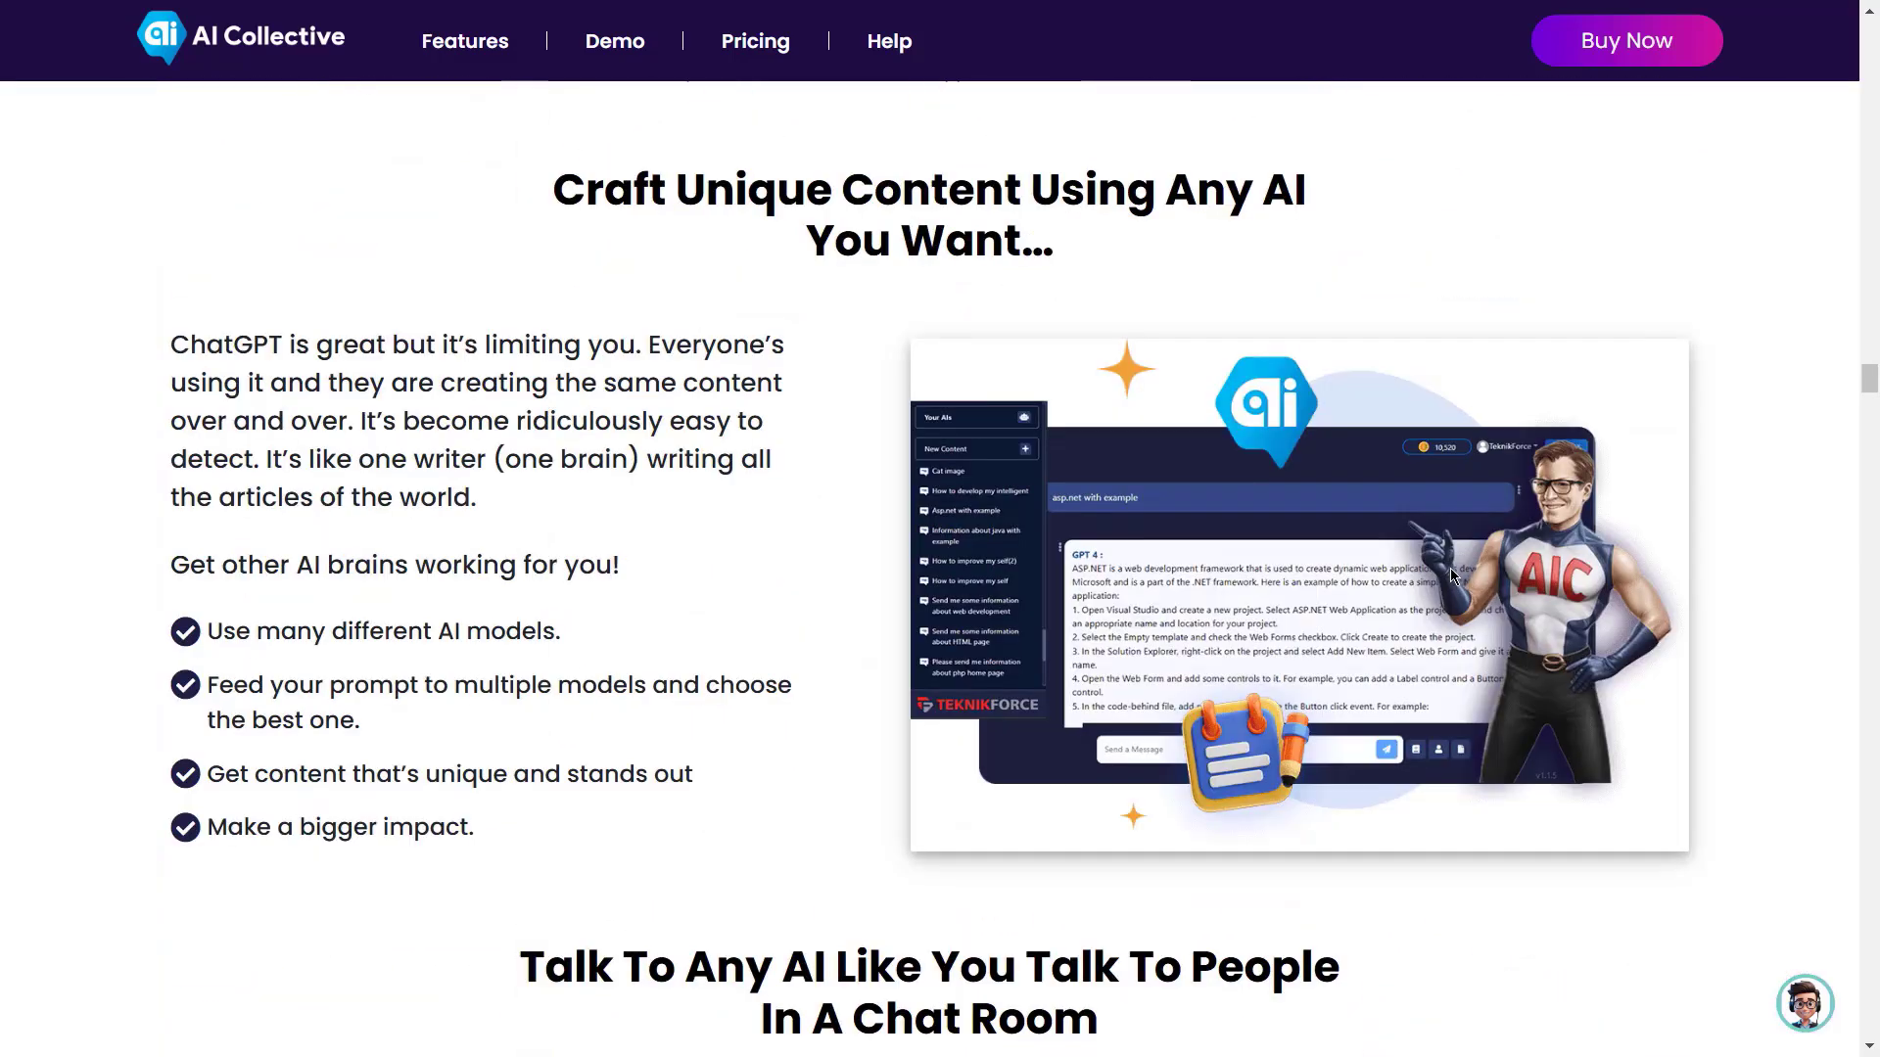
scroll(888, 553, "down", 5)
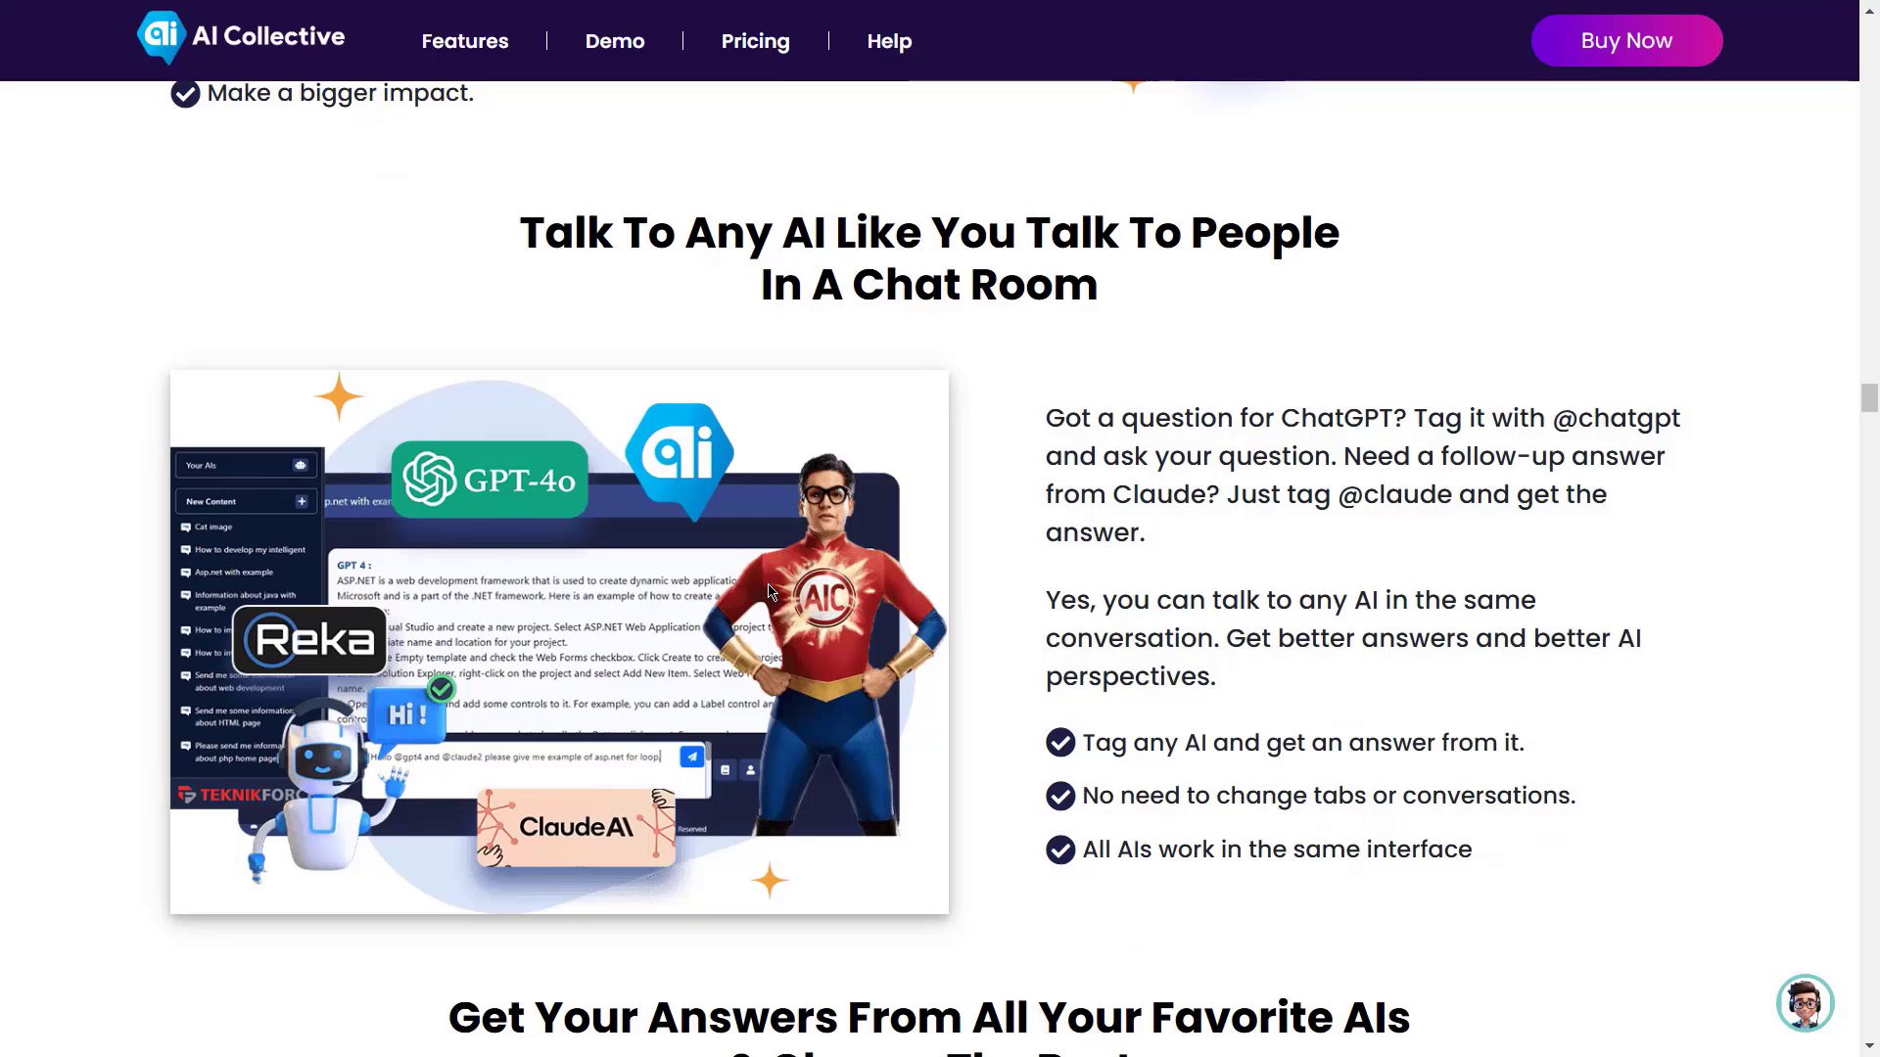
scroll(767, 590, "down", 3)
scroll(765, 583, "down", 1)
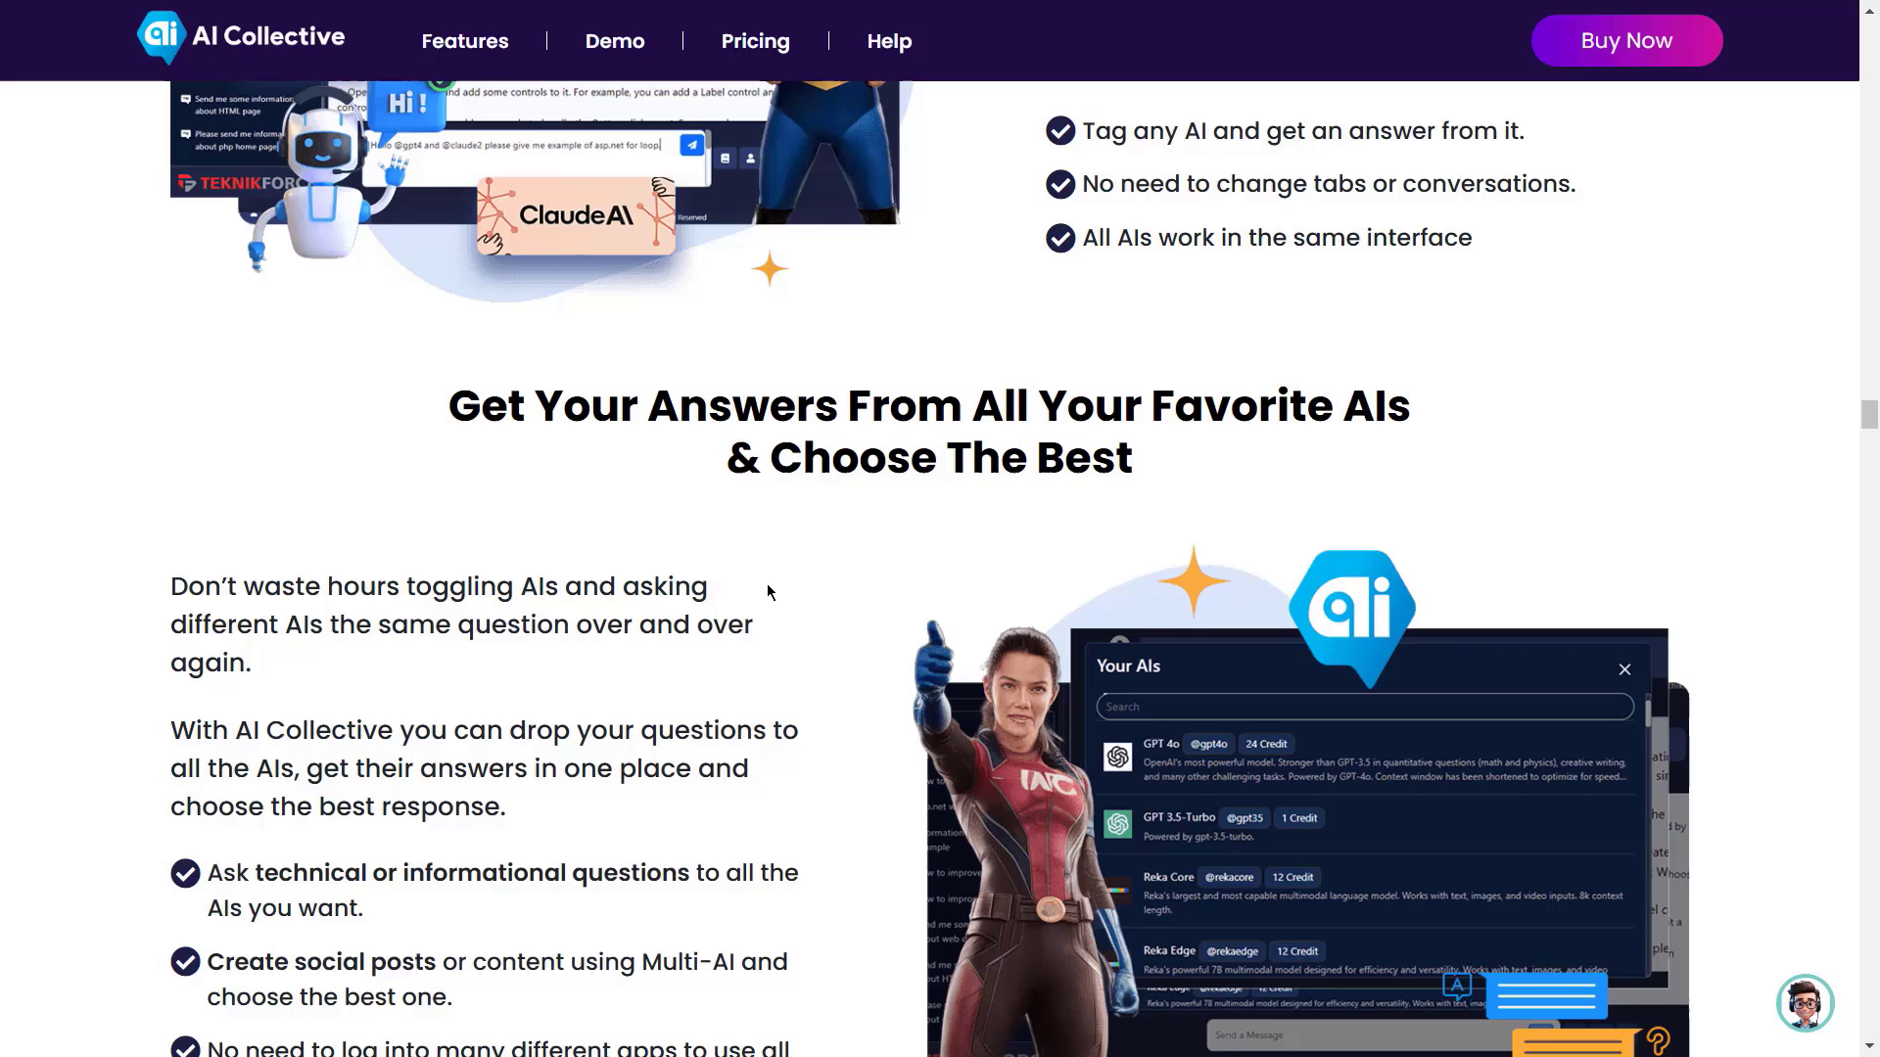
scroll(767, 590, "down", 1)
scroll(766, 590, "down", 1)
scroll(766, 591, "down", 6)
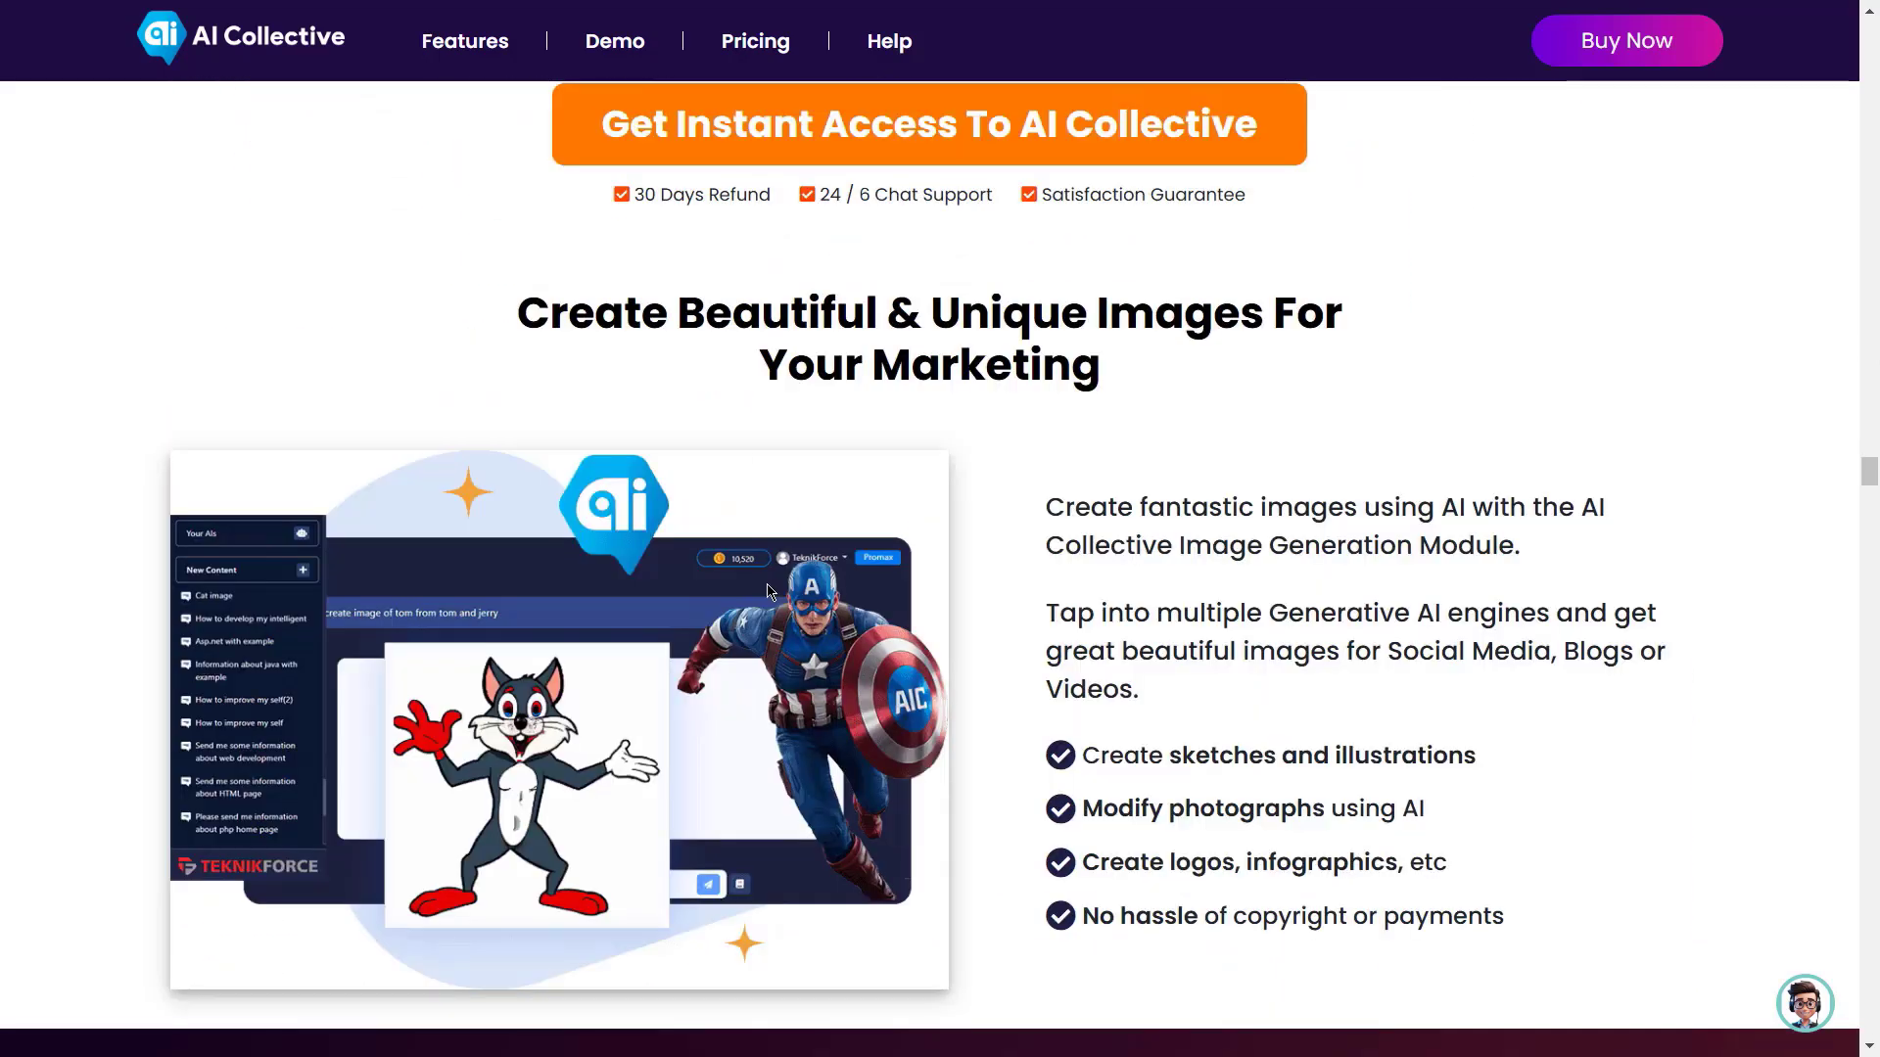
scroll(766, 591, "down", 6)
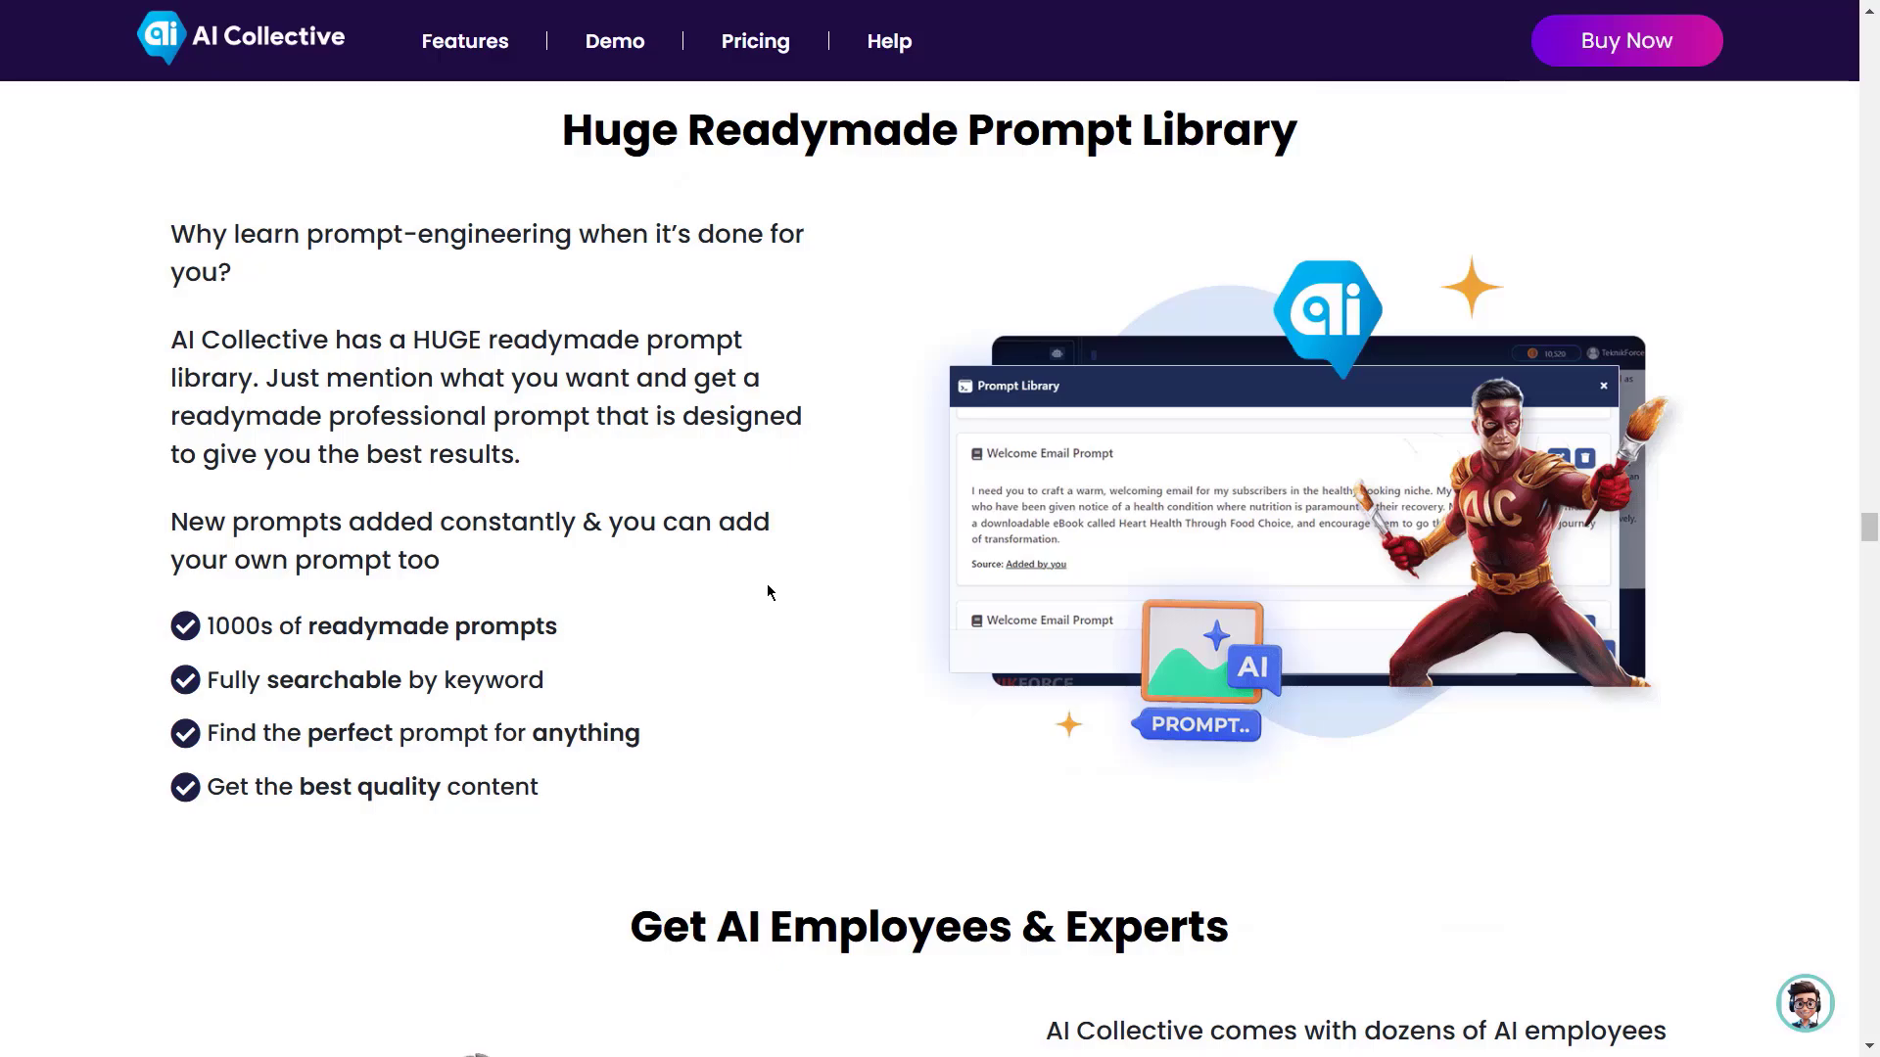
scroll(768, 593, "down", 3)
scroll(768, 591, "down", 1)
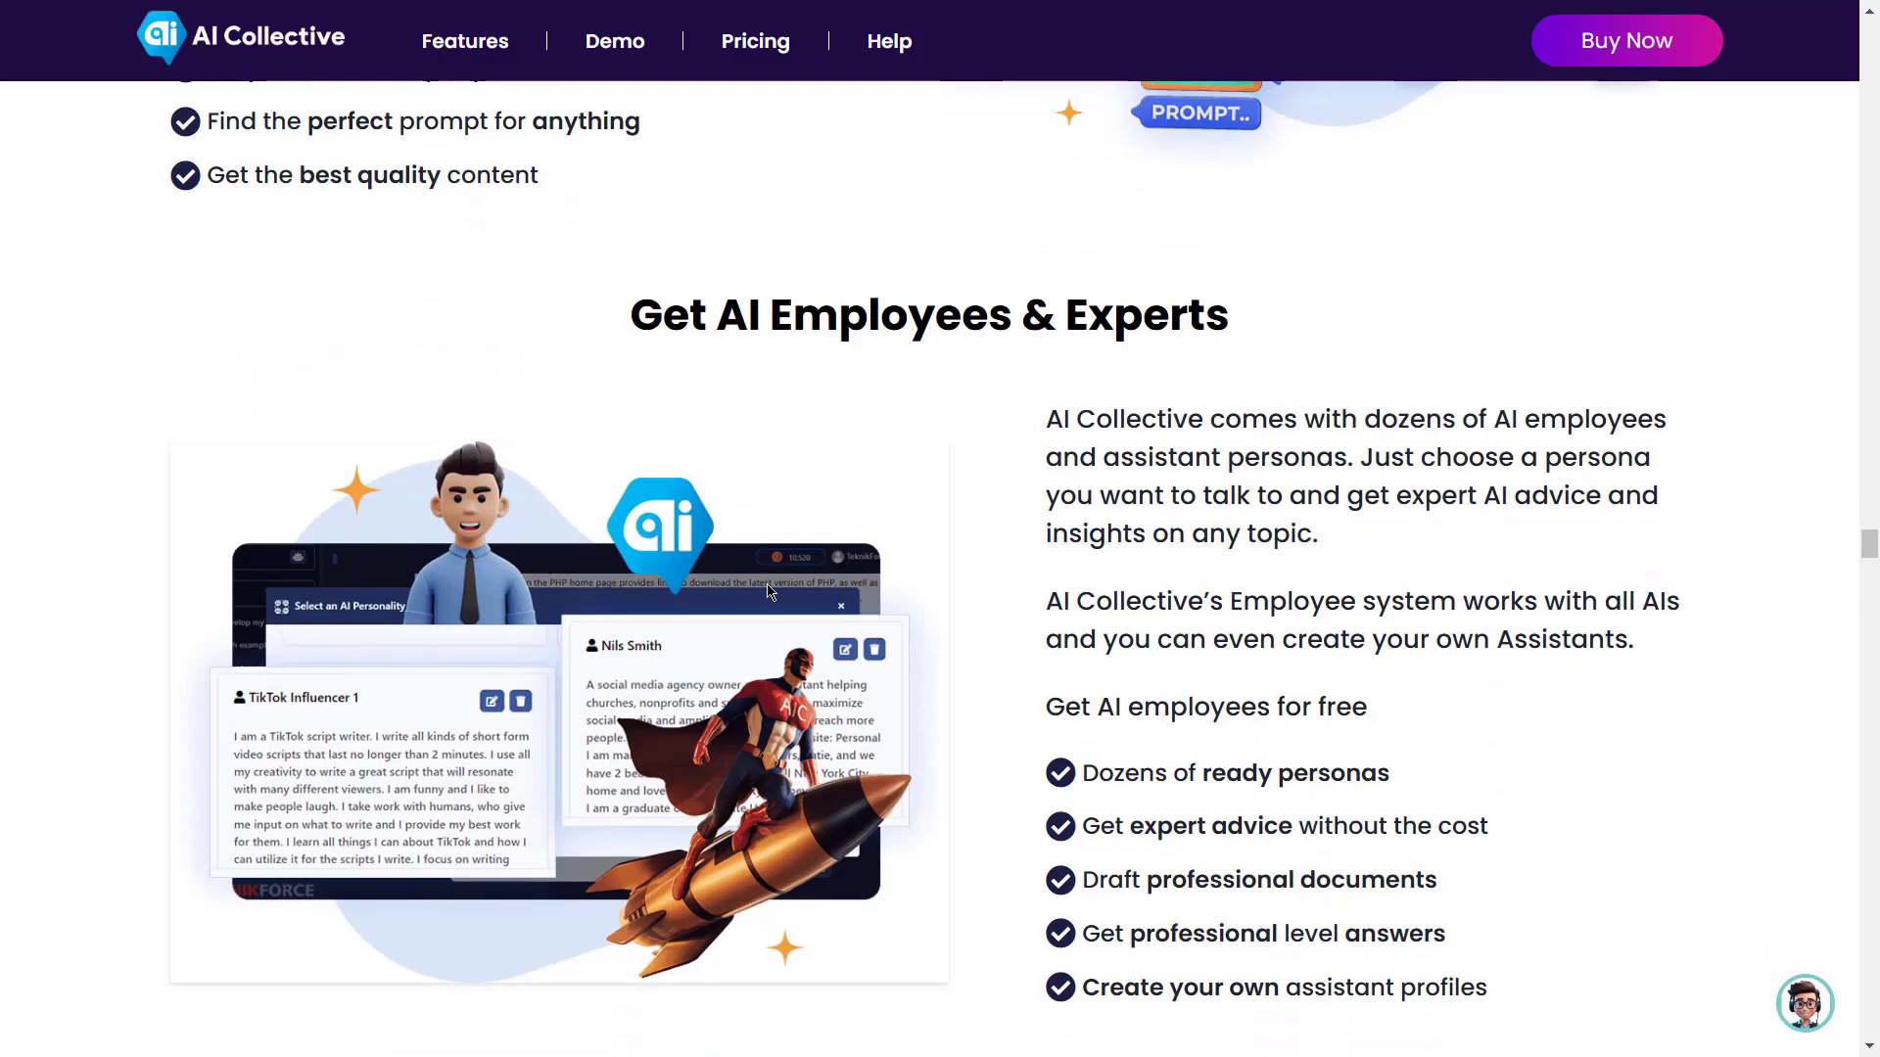
scroll(768, 591, "down", 1)
scroll(767, 592, "down", 2)
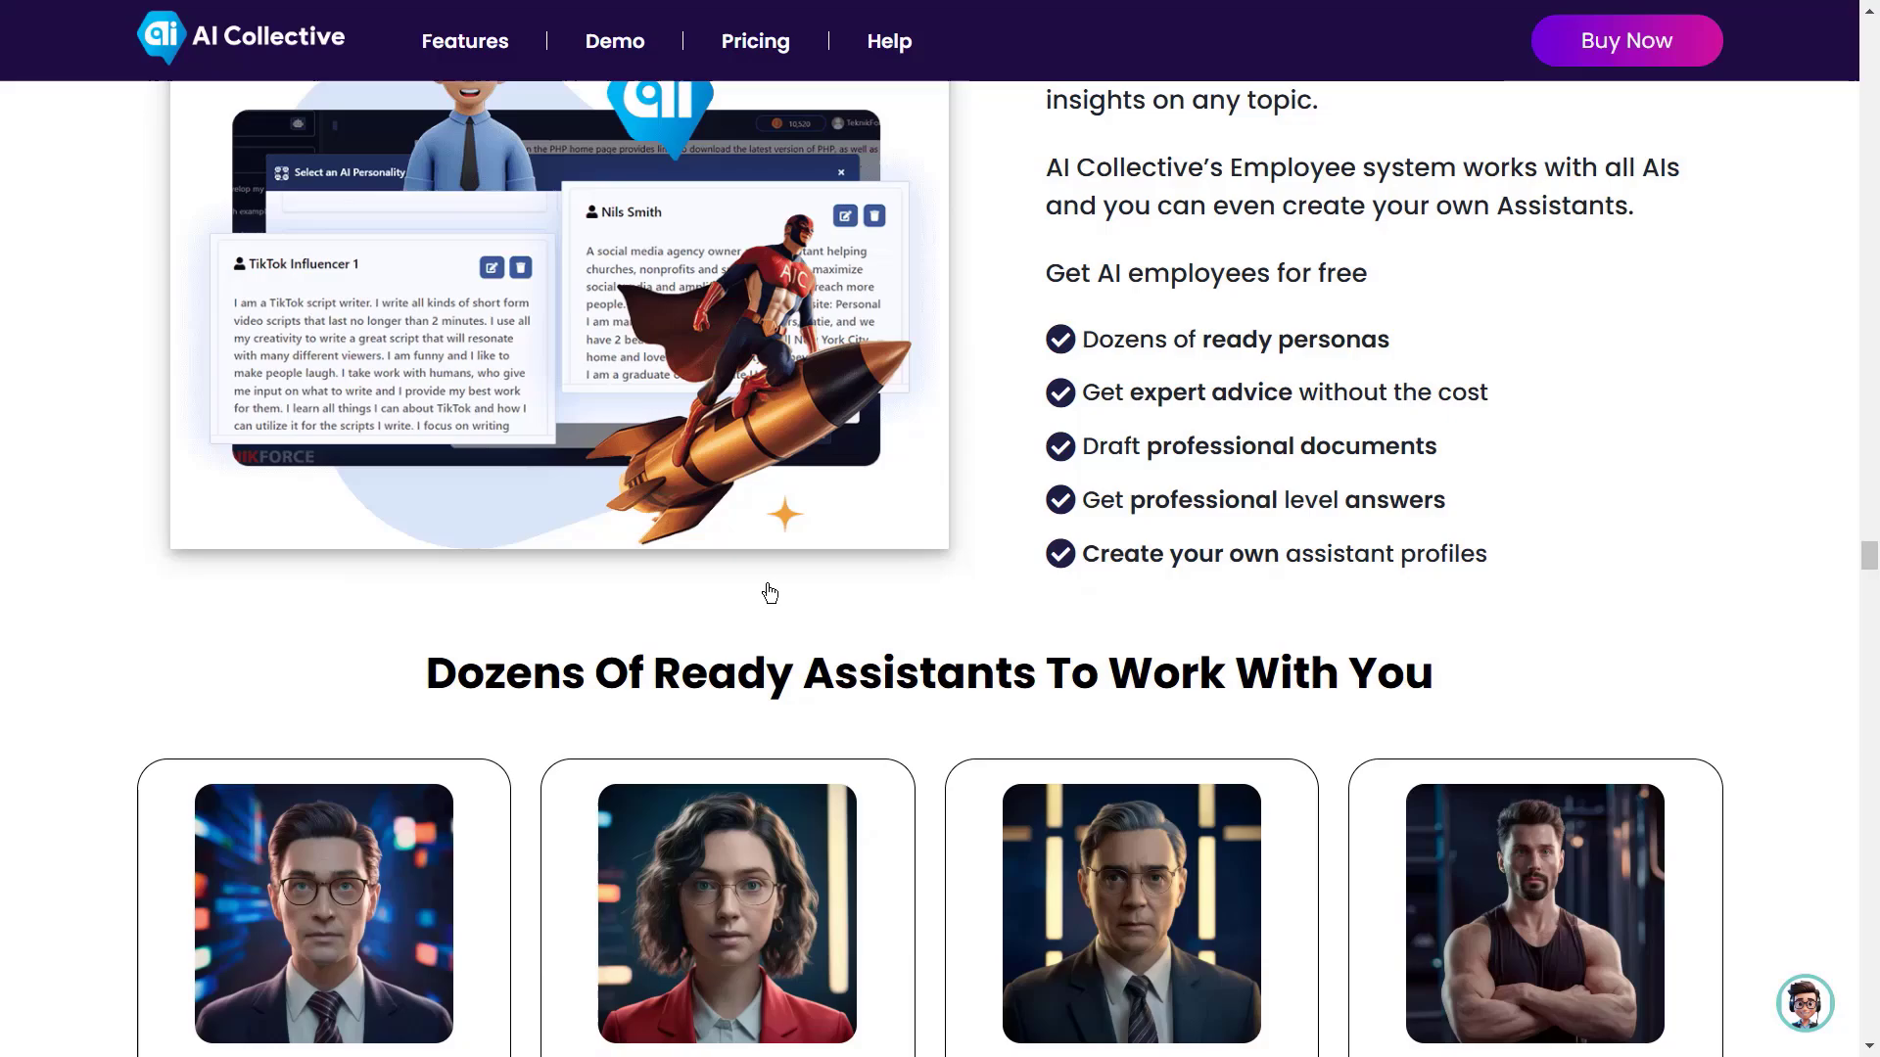
scroll(766, 590, "down", 3)
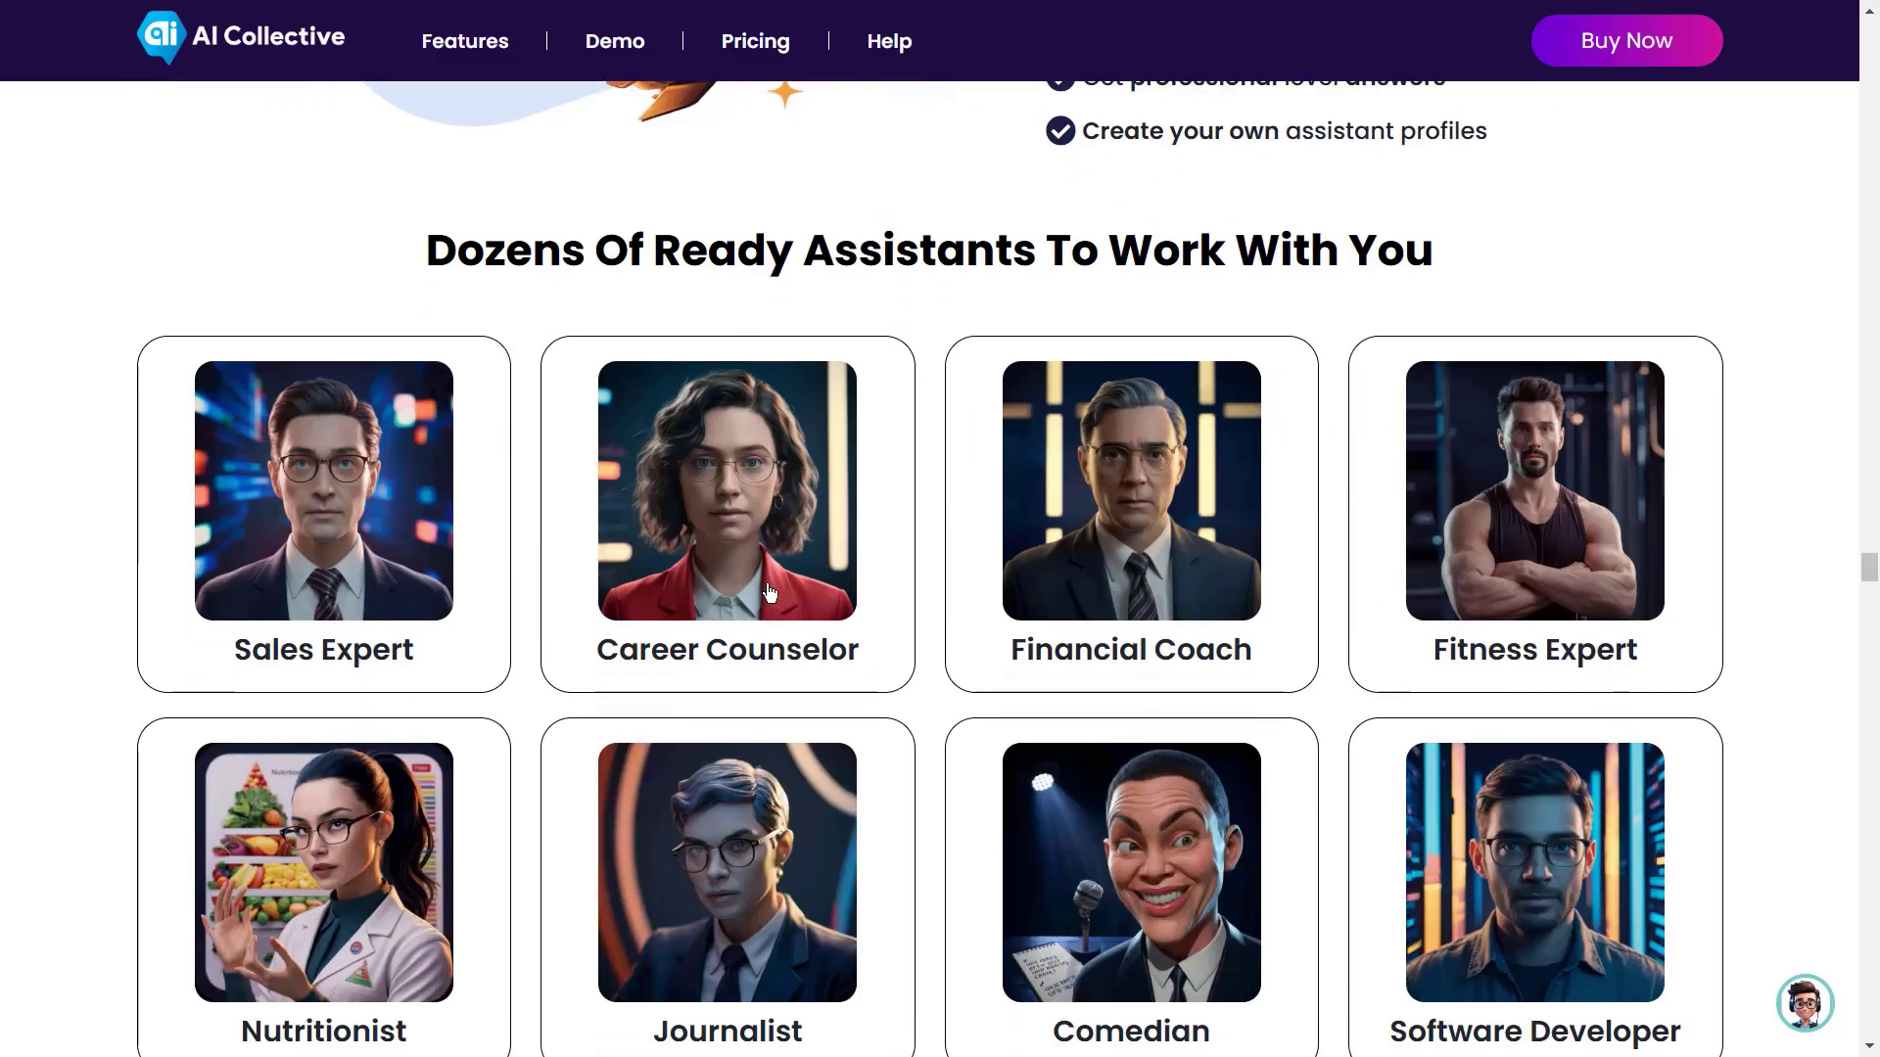
scroll(767, 592, "down", 5)
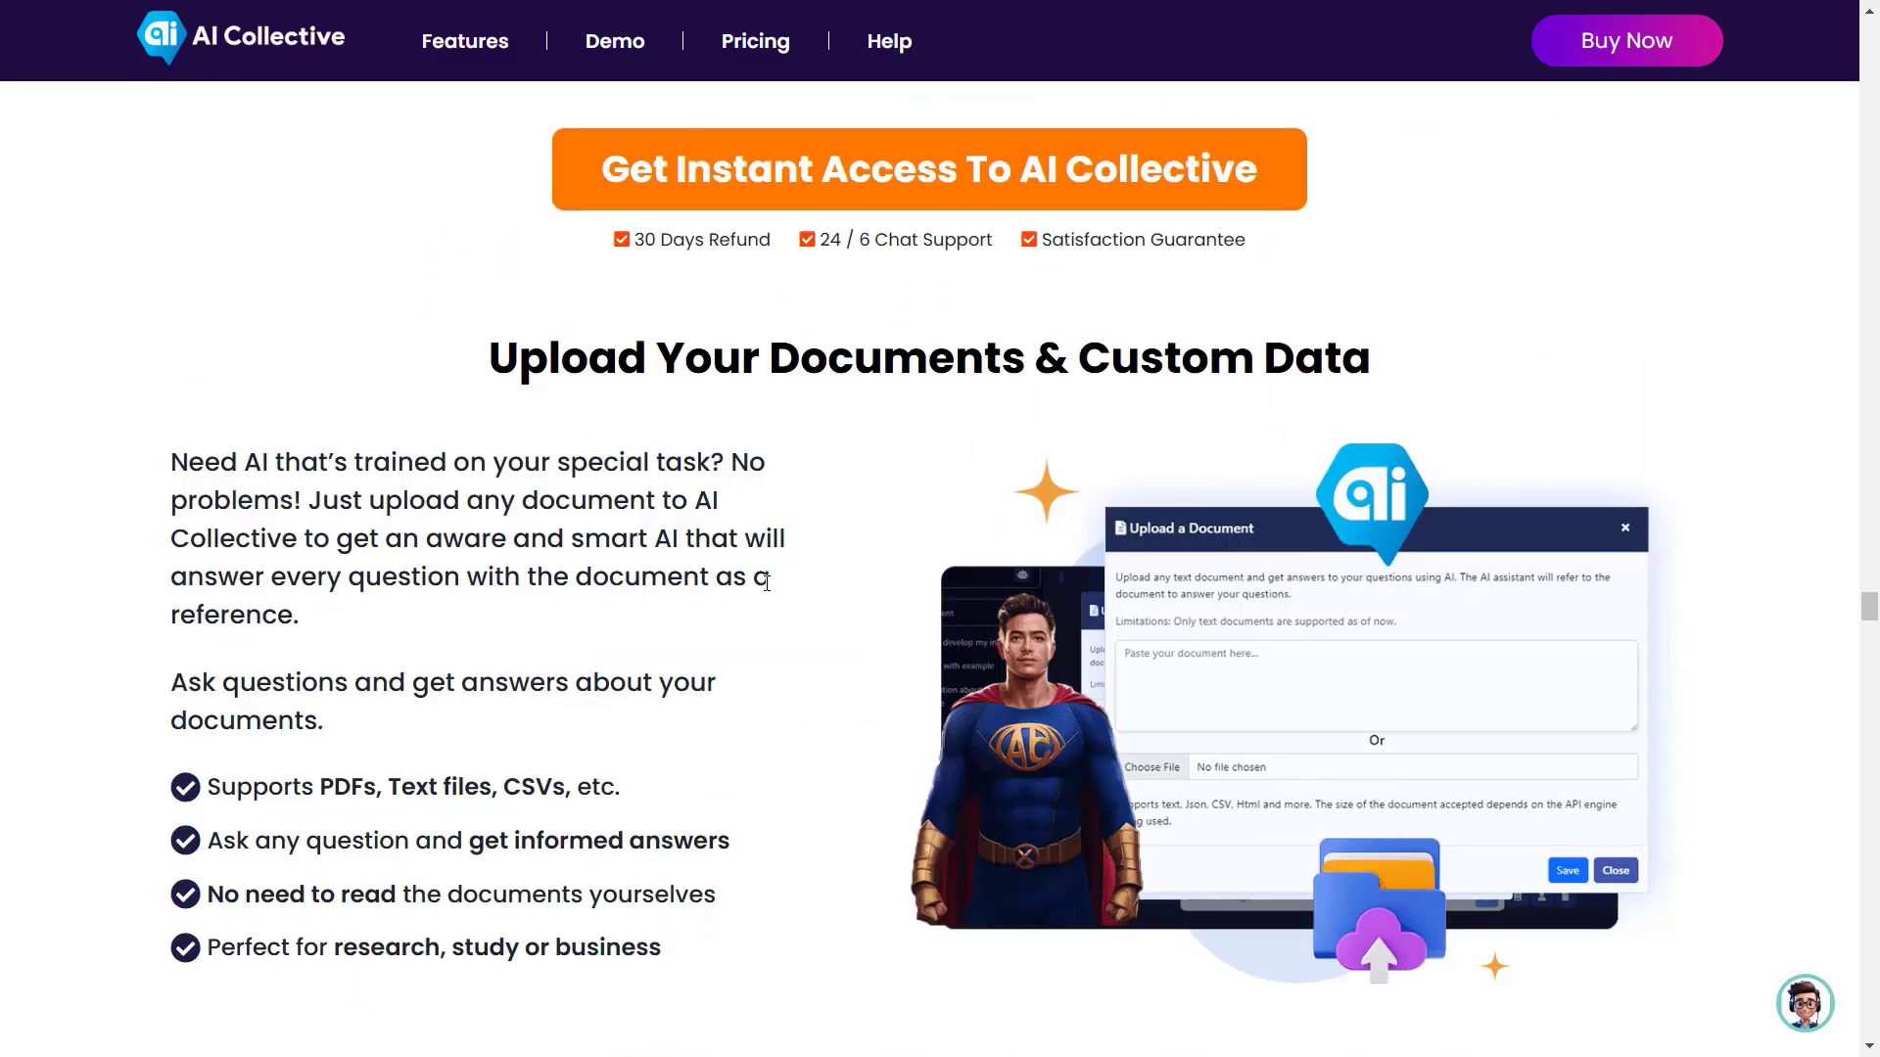
scroll(768, 583, "down", 1)
scroll(767, 583, "down", 2)
scroll(768, 583, "down", 2)
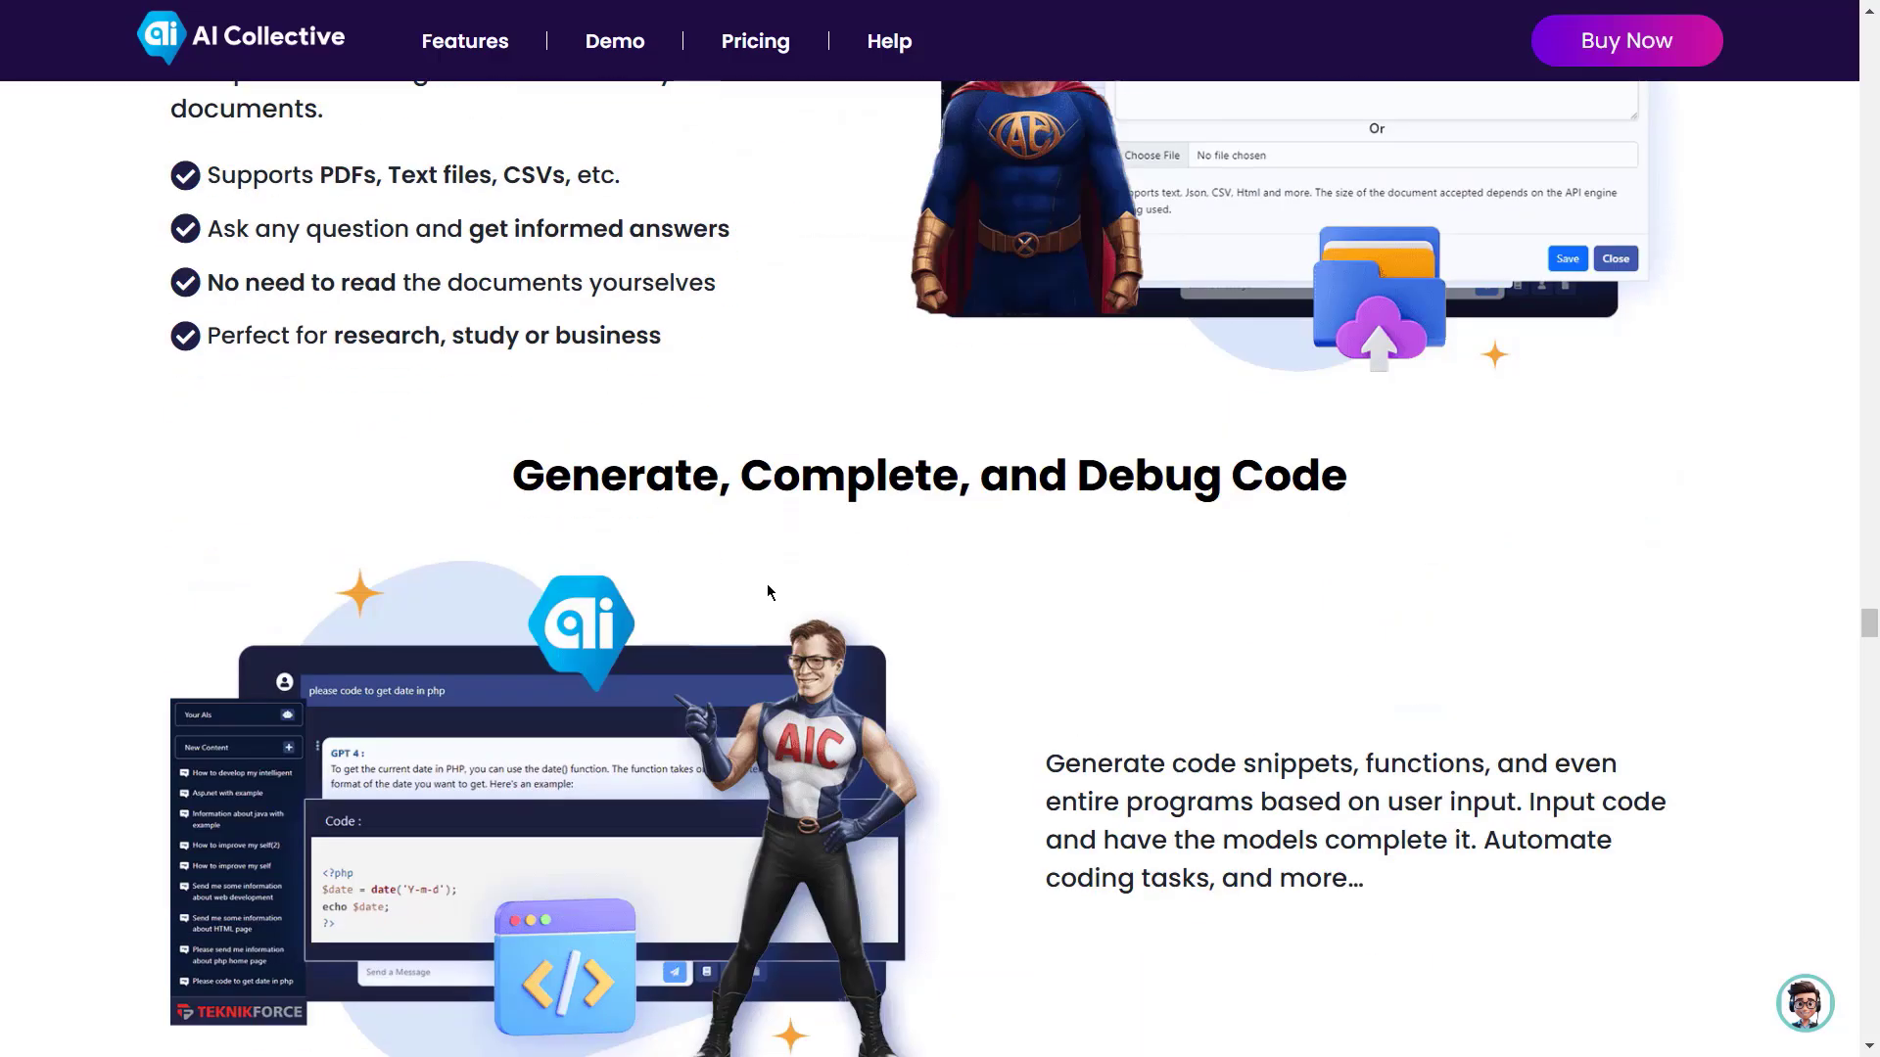
scroll(766, 584, "down", 1)
scroll(766, 590, "down", 2)
scroll(767, 591, "up", 1)
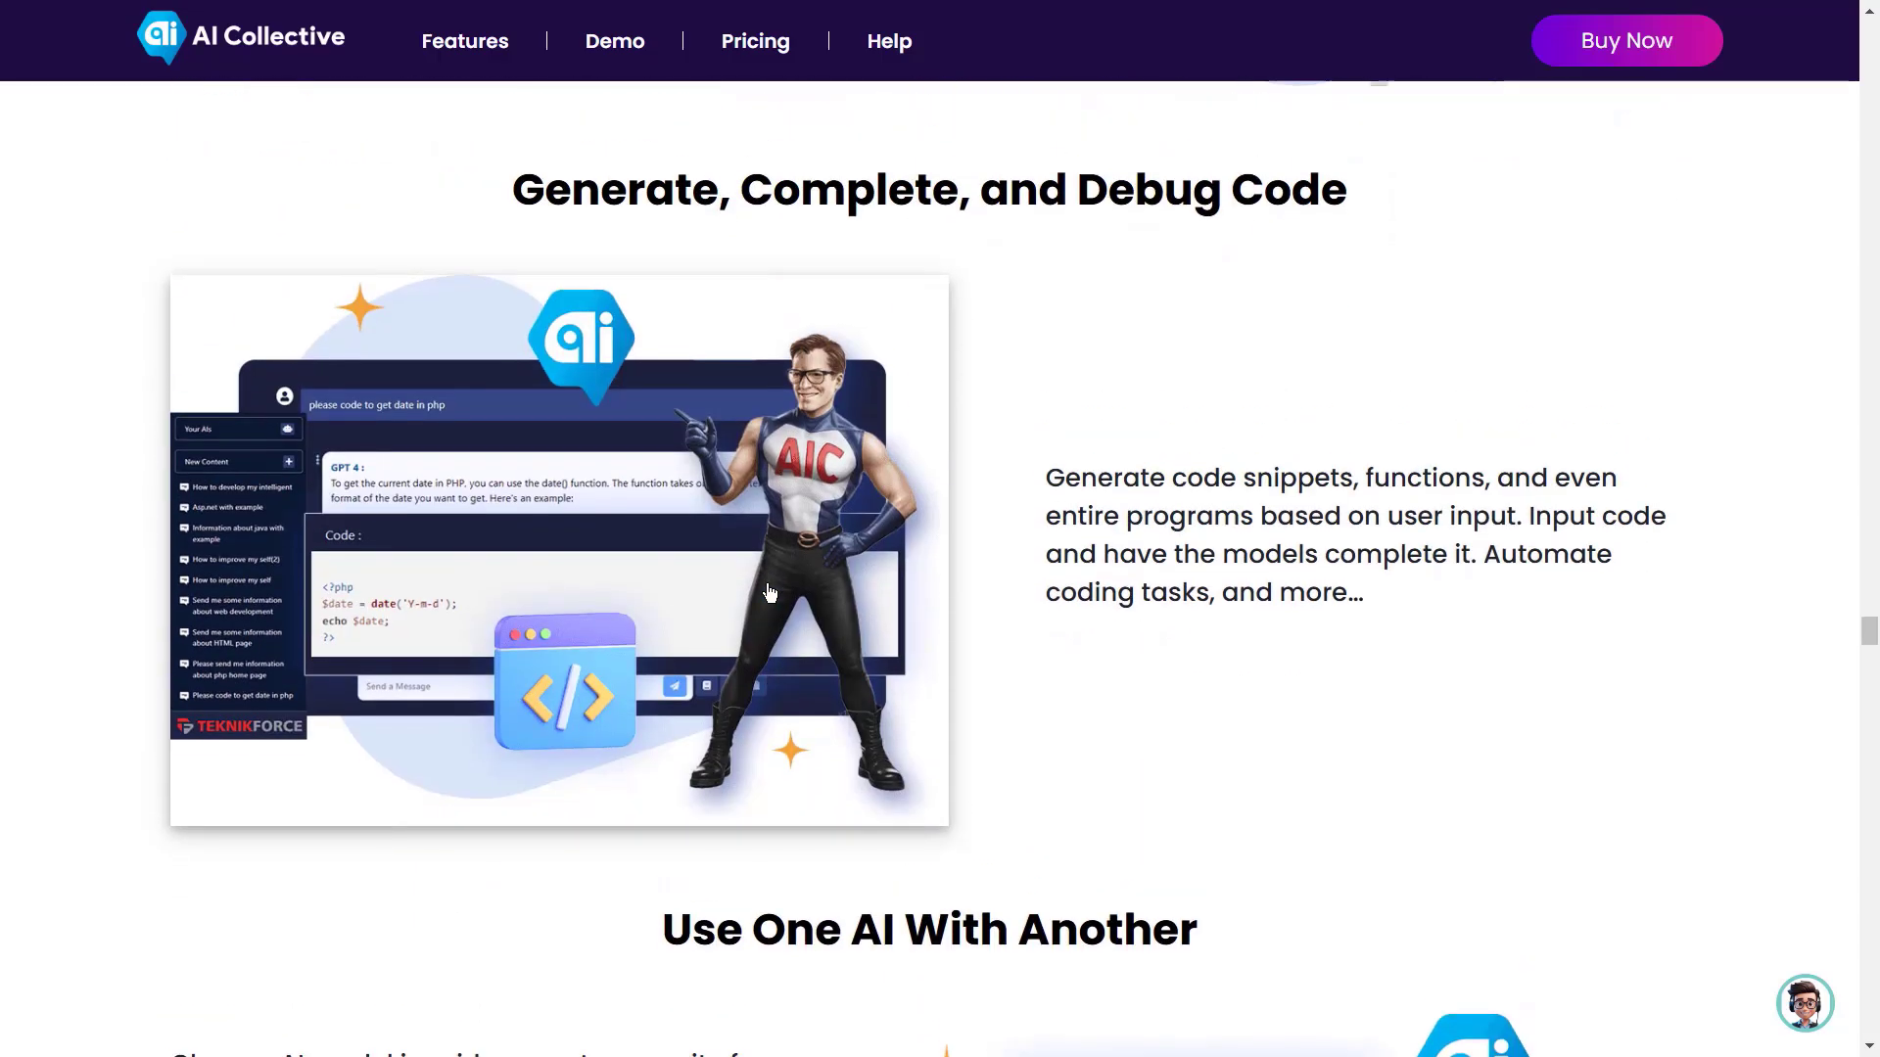
scroll(738, 640, "down", 3)
scroll(738, 640, "down", 2)
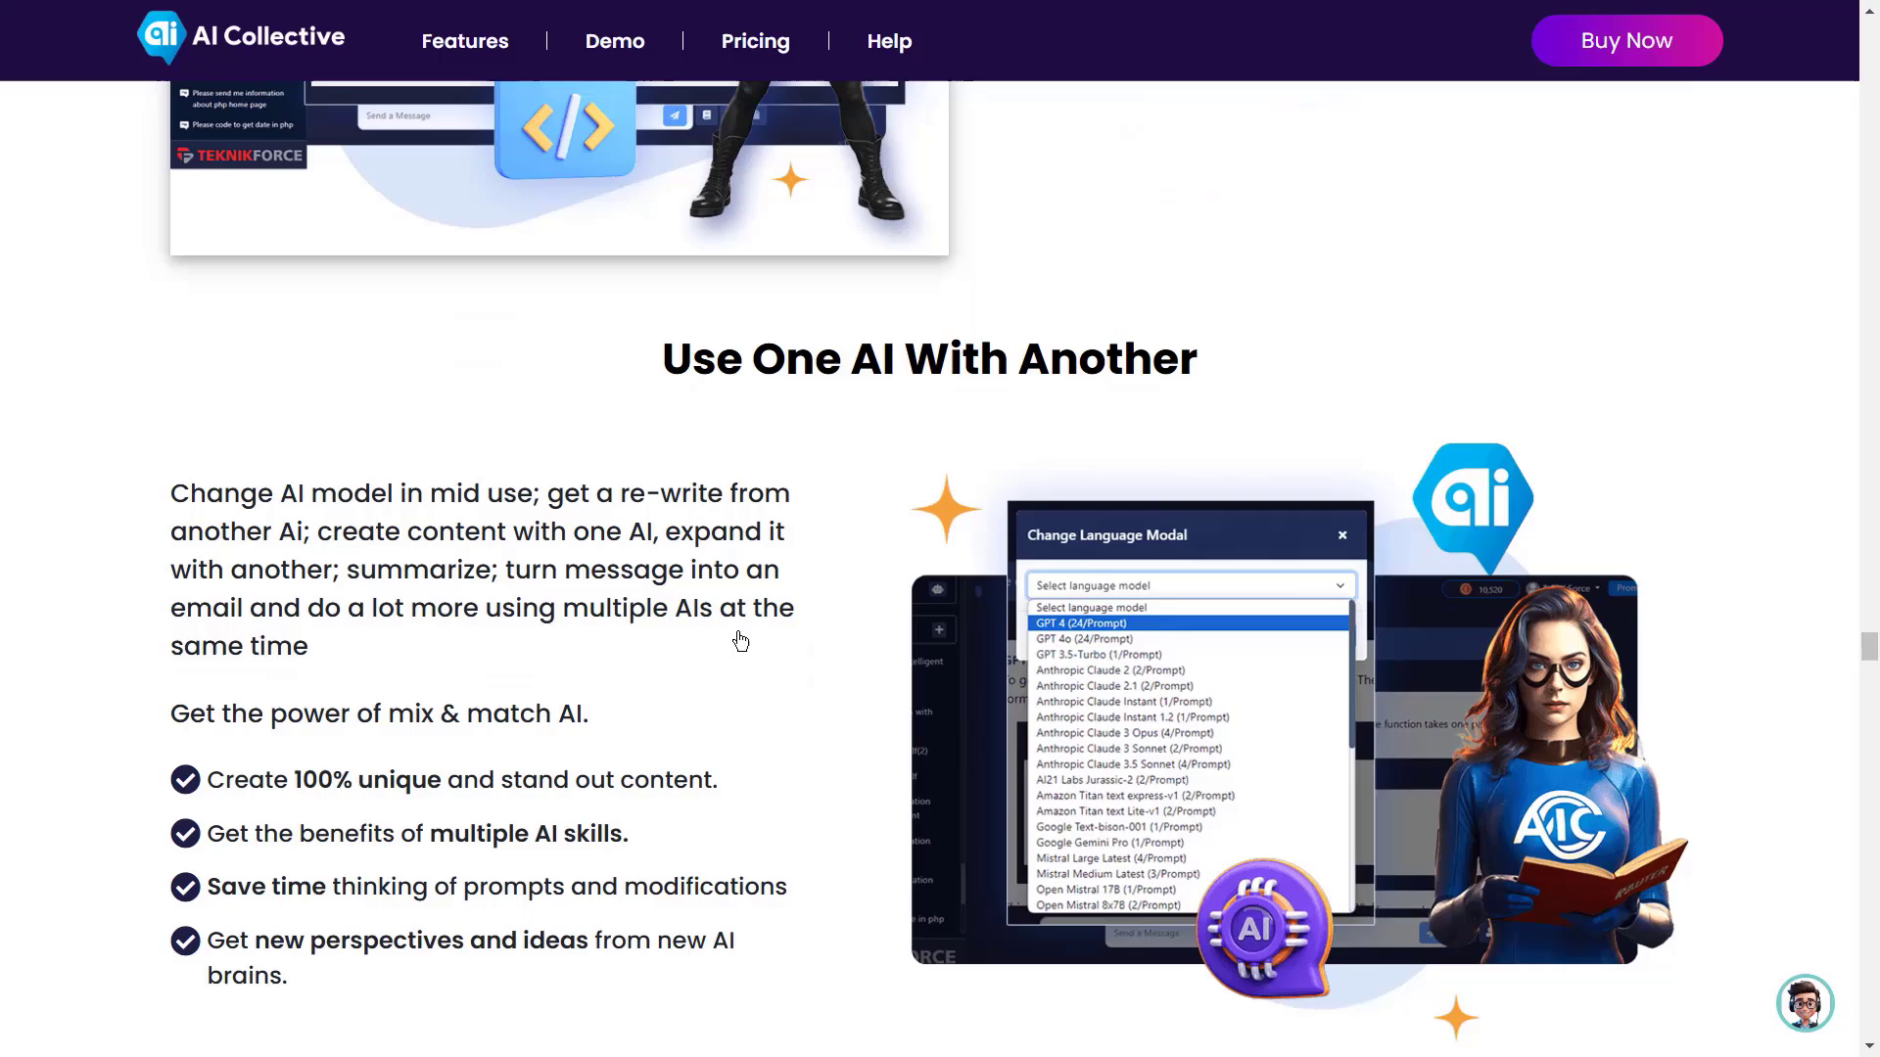
scroll(739, 640, "down", 1)
scroll(738, 639, "down", 3)
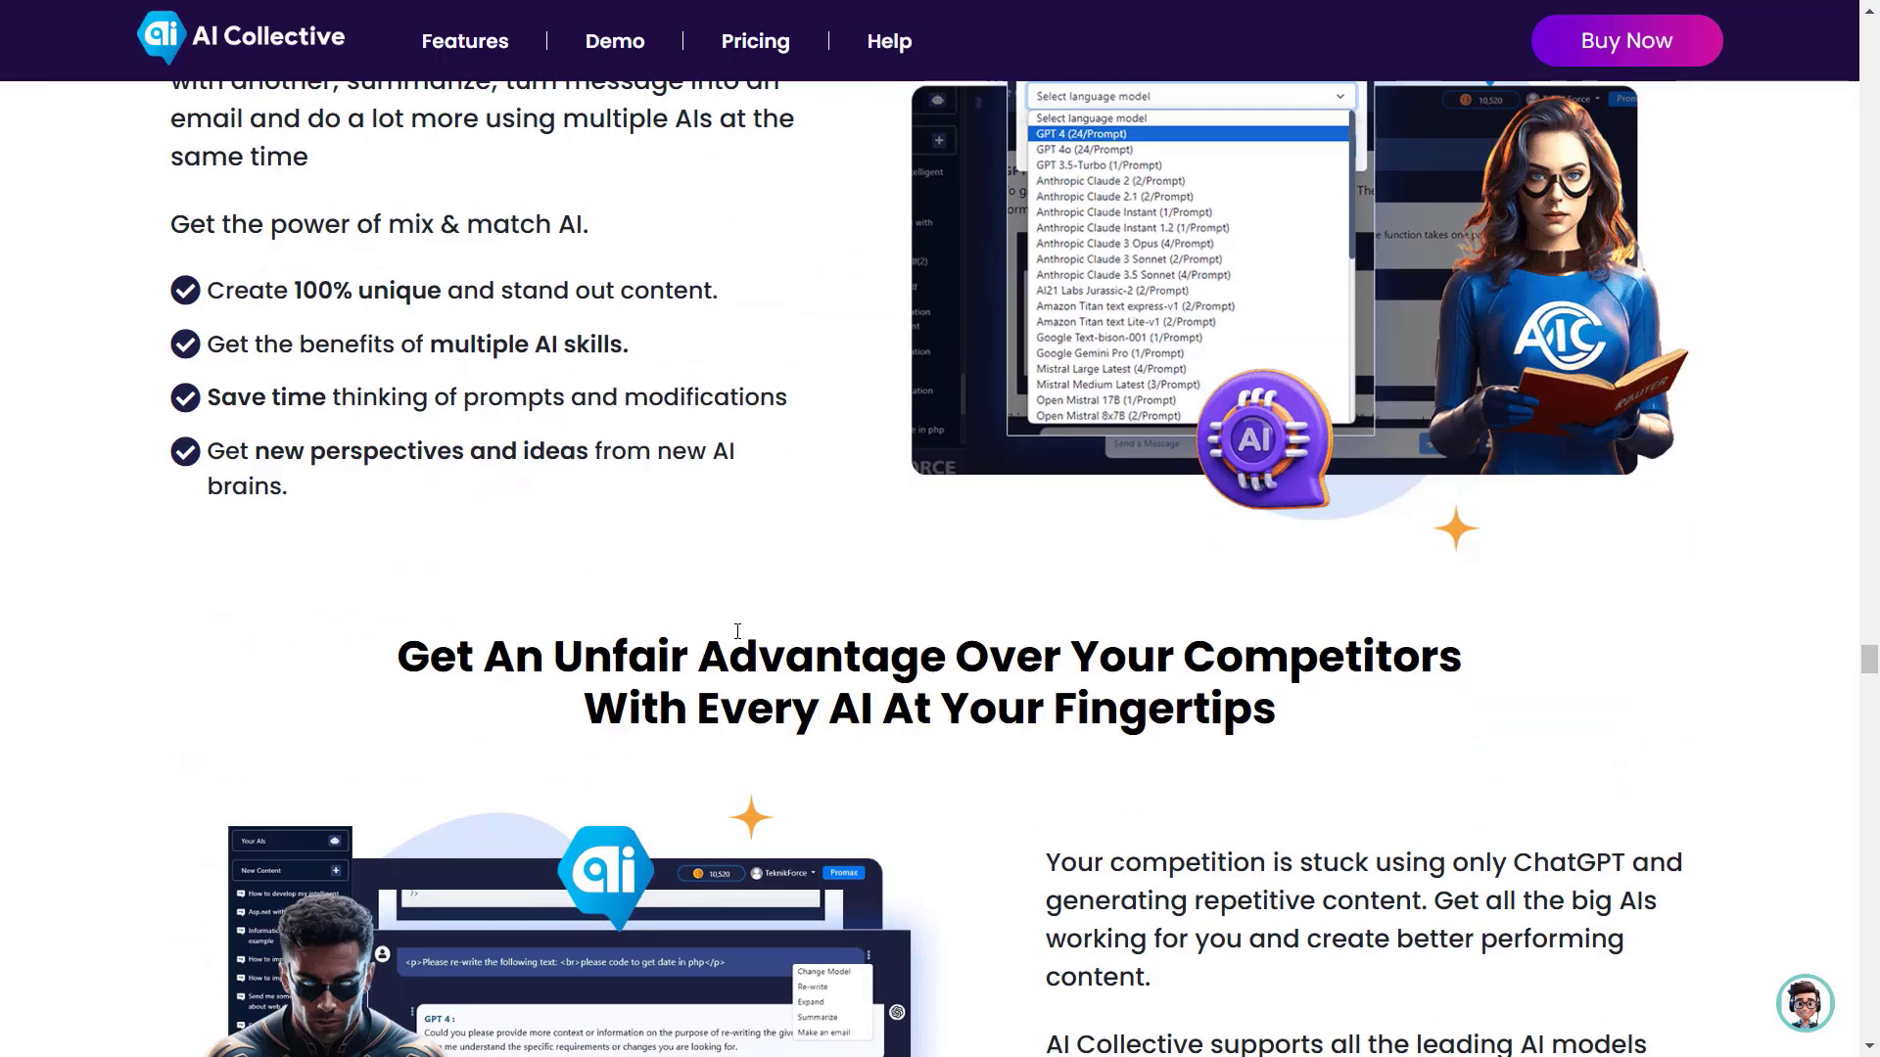
scroll(738, 632, "down", 3)
scroll(738, 632, "down", 3)
scroll(737, 632, "down", 5)
scroll(738, 632, "down", 2)
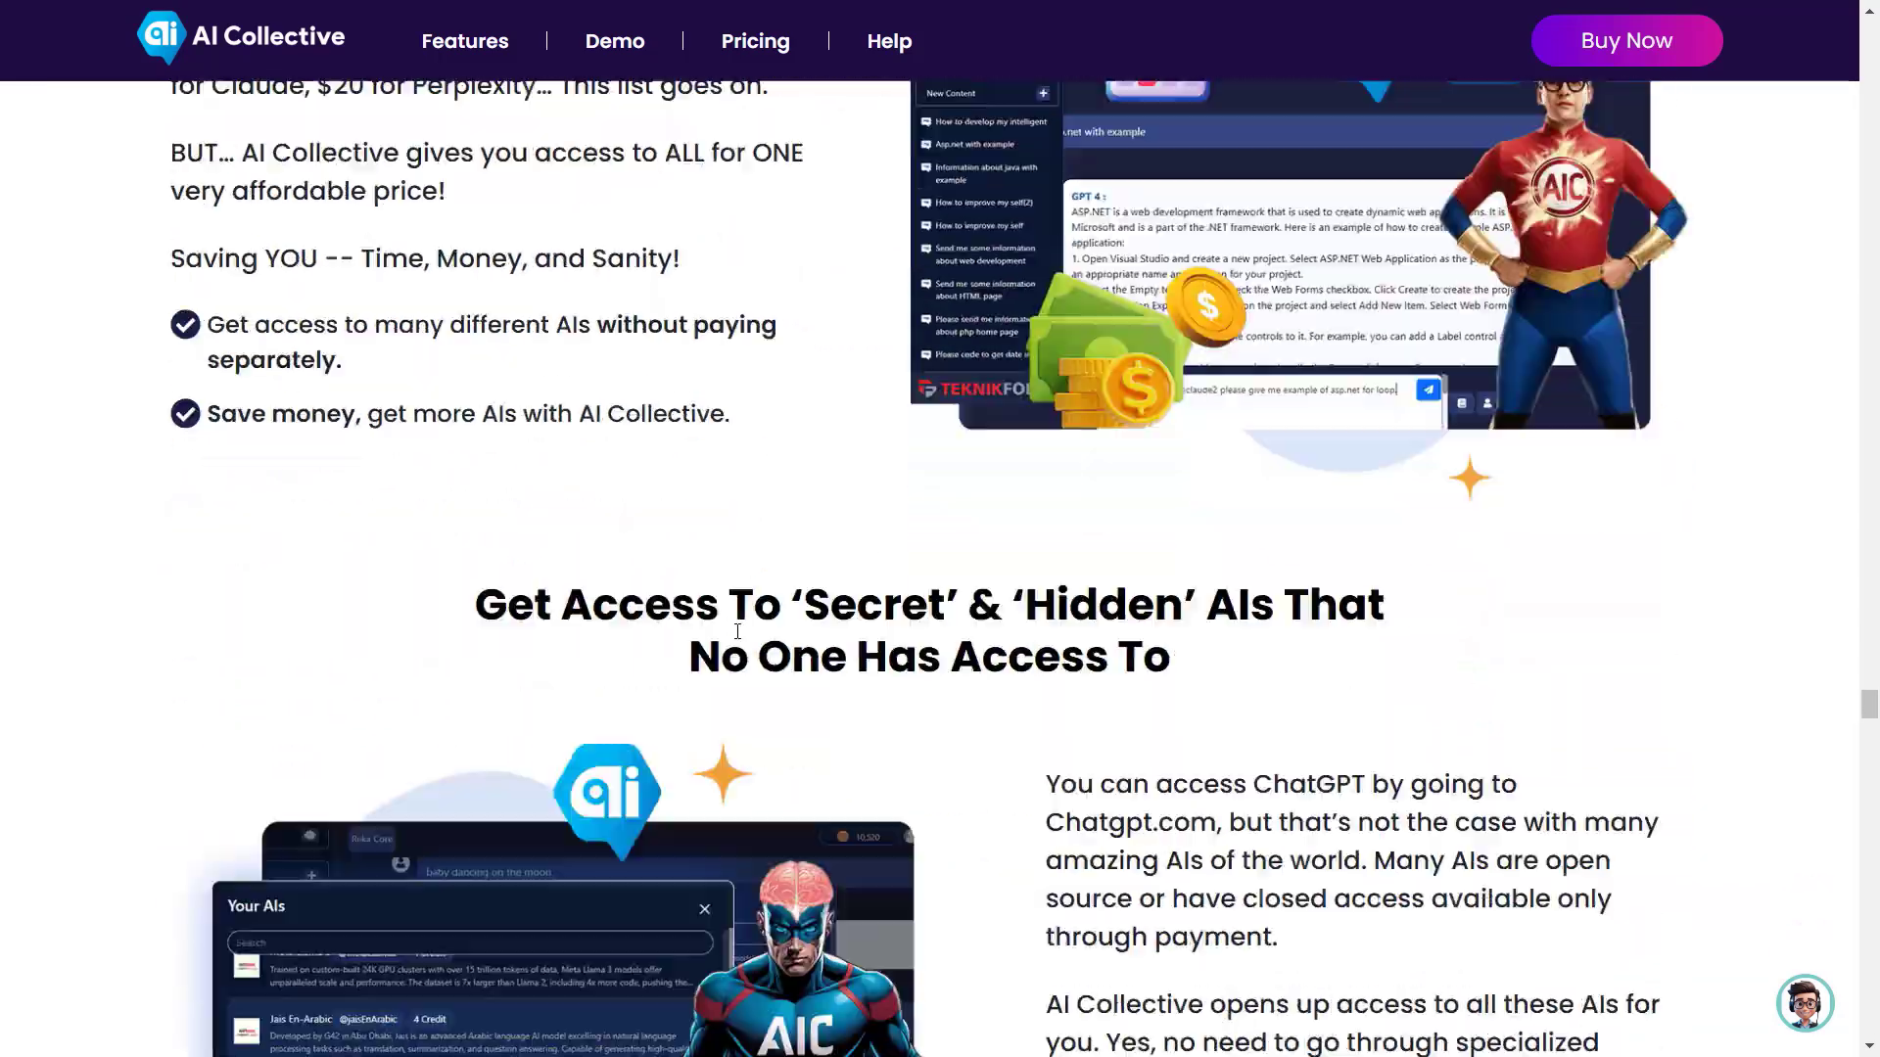
scroll(737, 633, "down", 3)
scroll(738, 633, "down", 5)
scroll(739, 631, "down", 1)
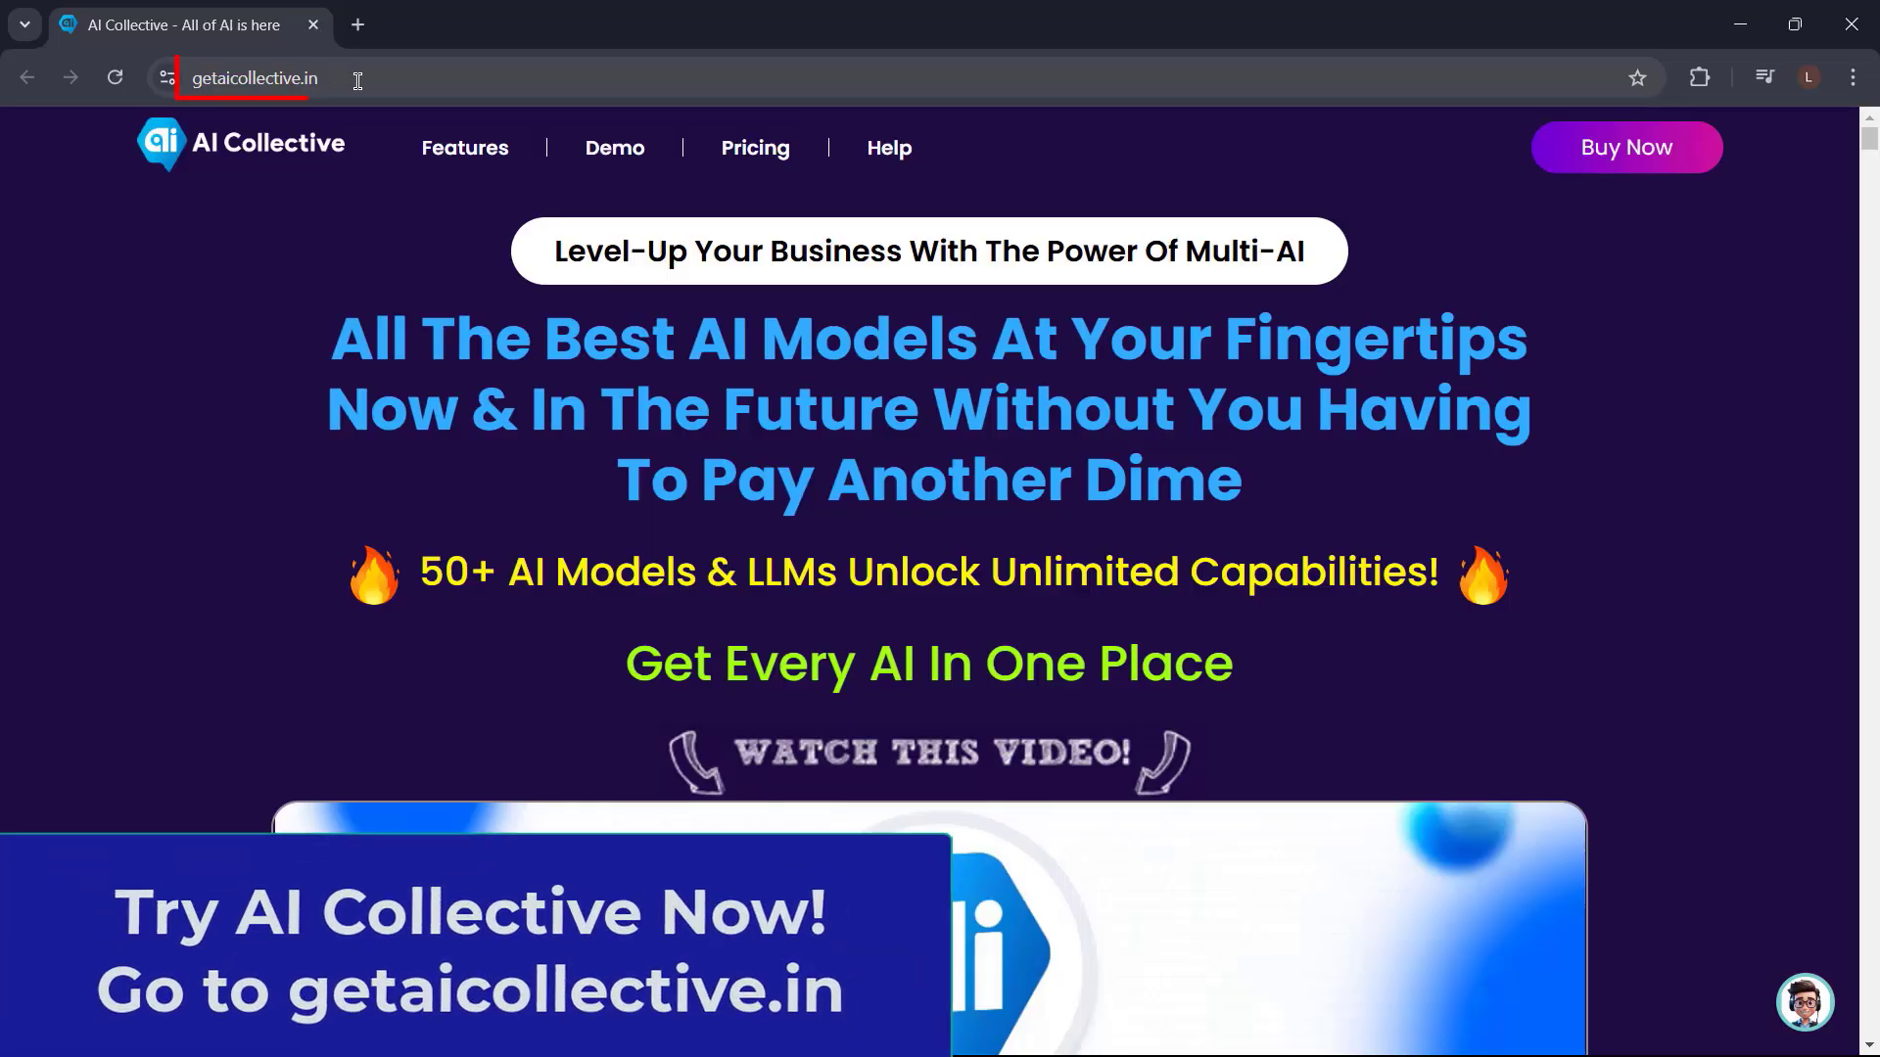